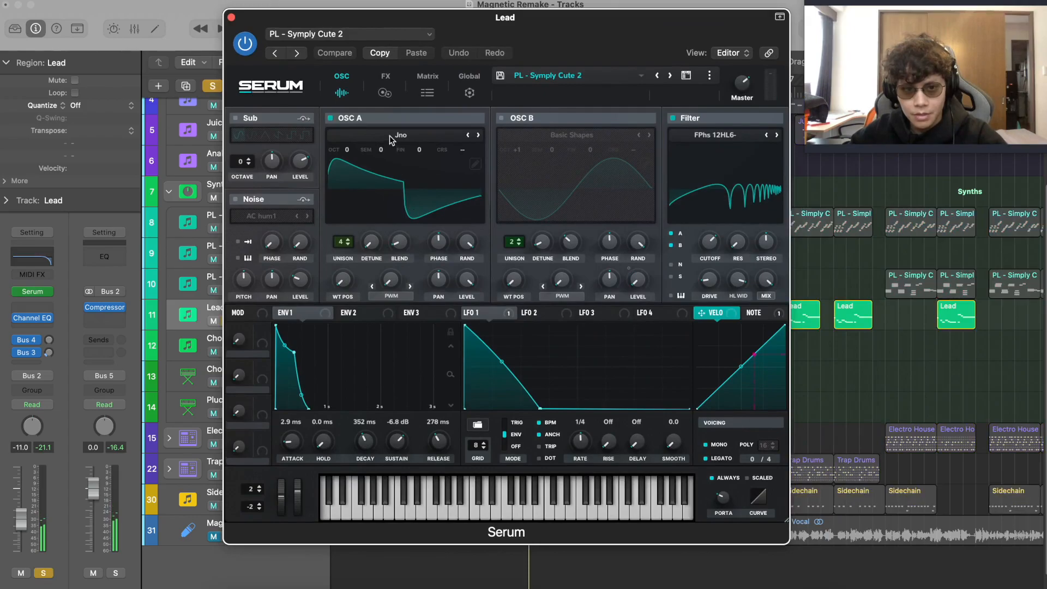
- Choose the Jno wavetable from the Analog folder for oscillator A and audition the lead
{"action": "mouse_move", "coordinate": [391, 153]}
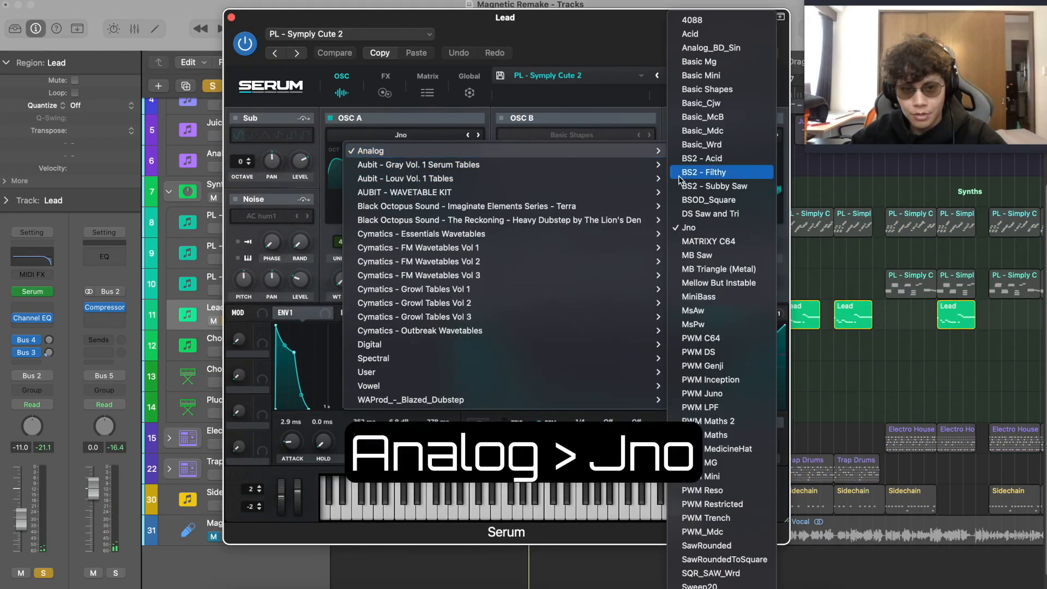
{"action": "left_click", "coordinate": [688, 228]}
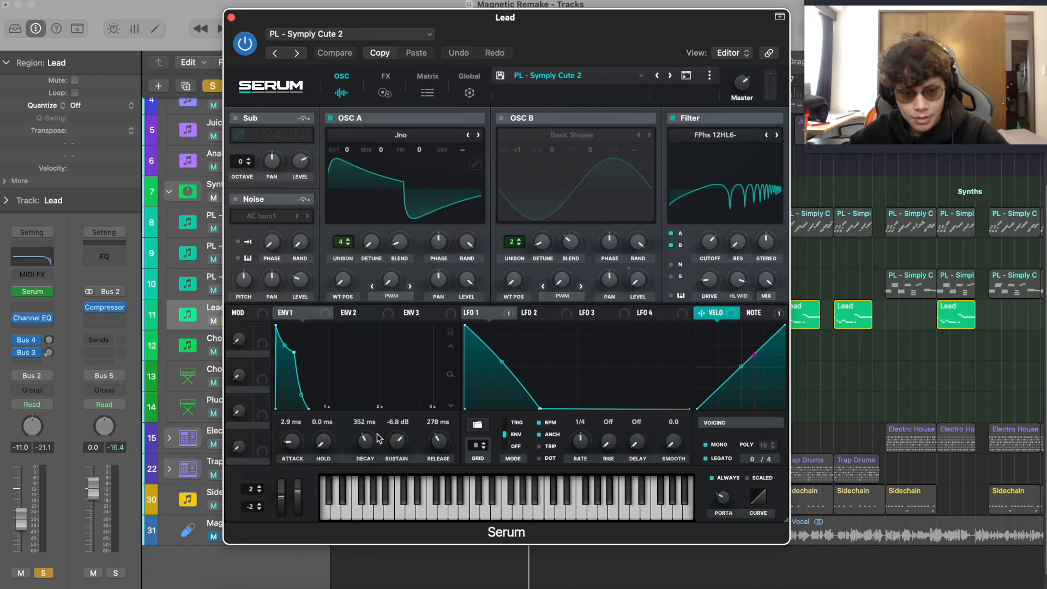
{"action": "key", "text": "space"}
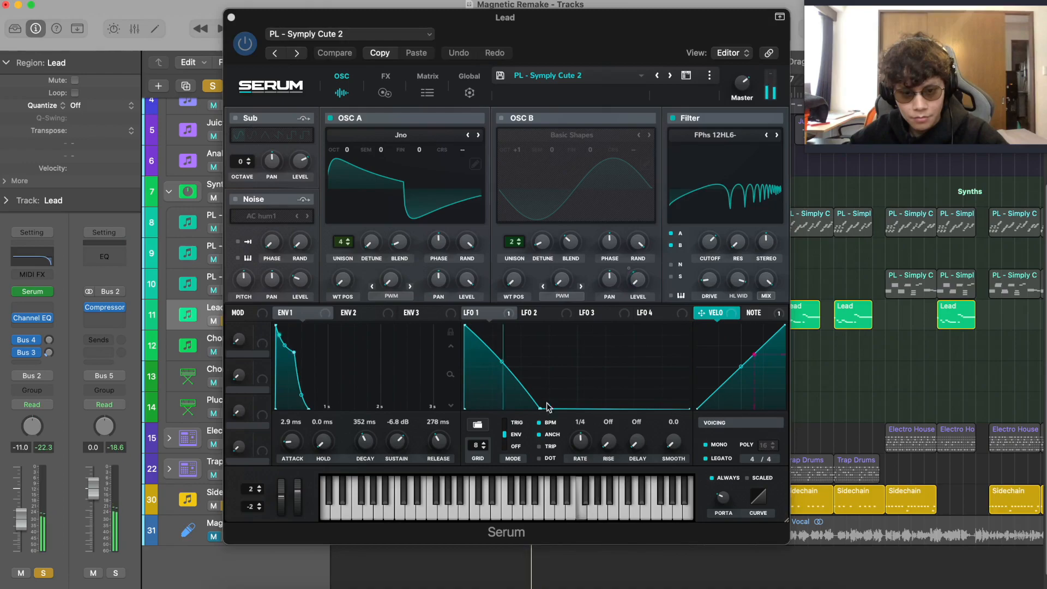
- Use the FPhs 12HL6- filter type from the Flanges category for the lead's filter
{"action": "left_click", "coordinate": [713, 136]}
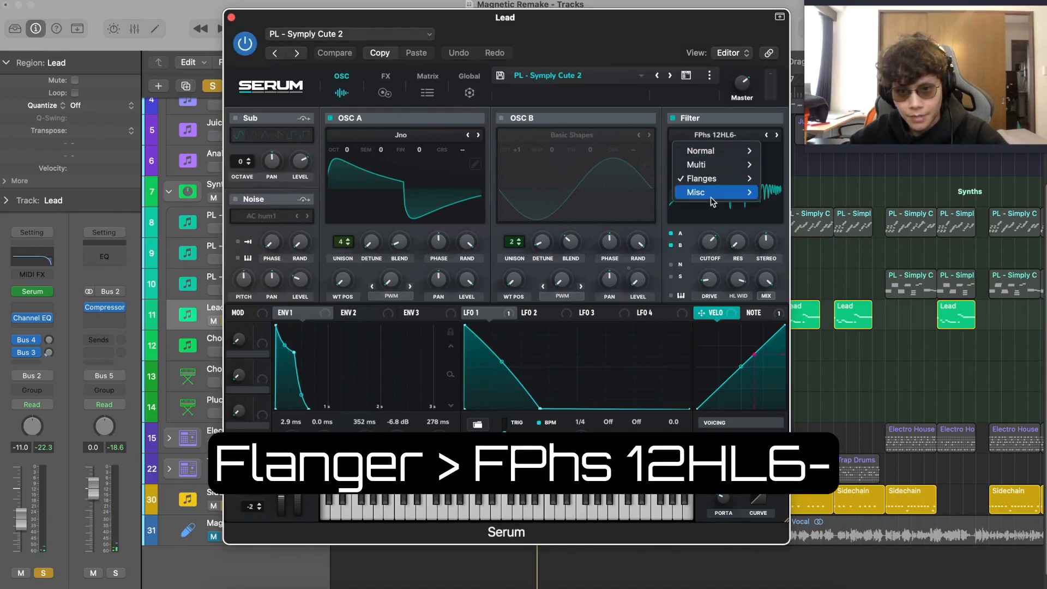
{"action": "mouse_move", "coordinate": [709, 179]}
{"action": "left_click", "coordinate": [818, 401]}
{"action": "left_click", "coordinate": [802, 403]}
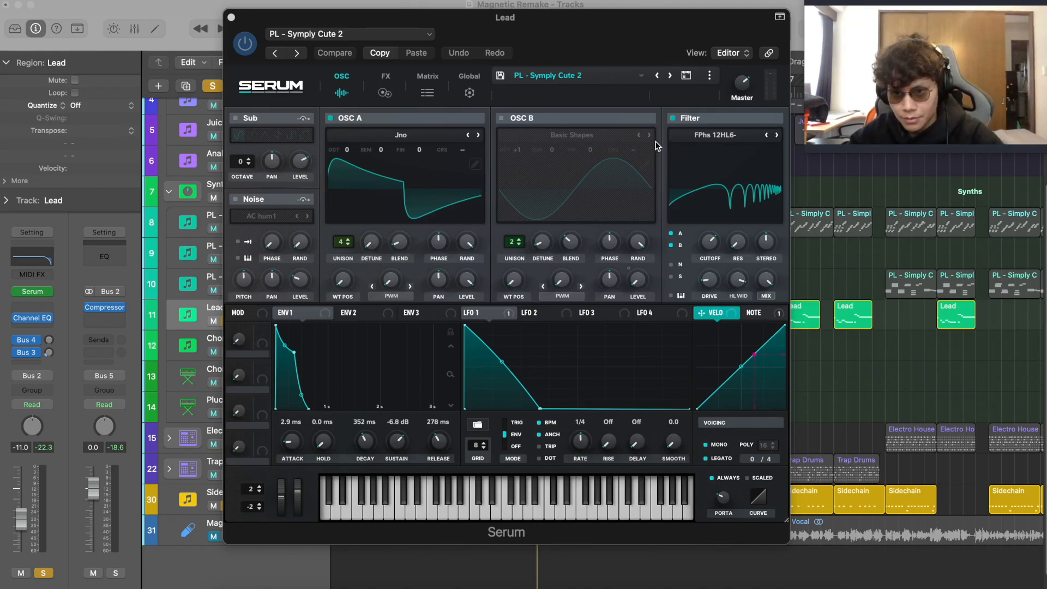
{"action": "left_click", "coordinate": [705, 139]}
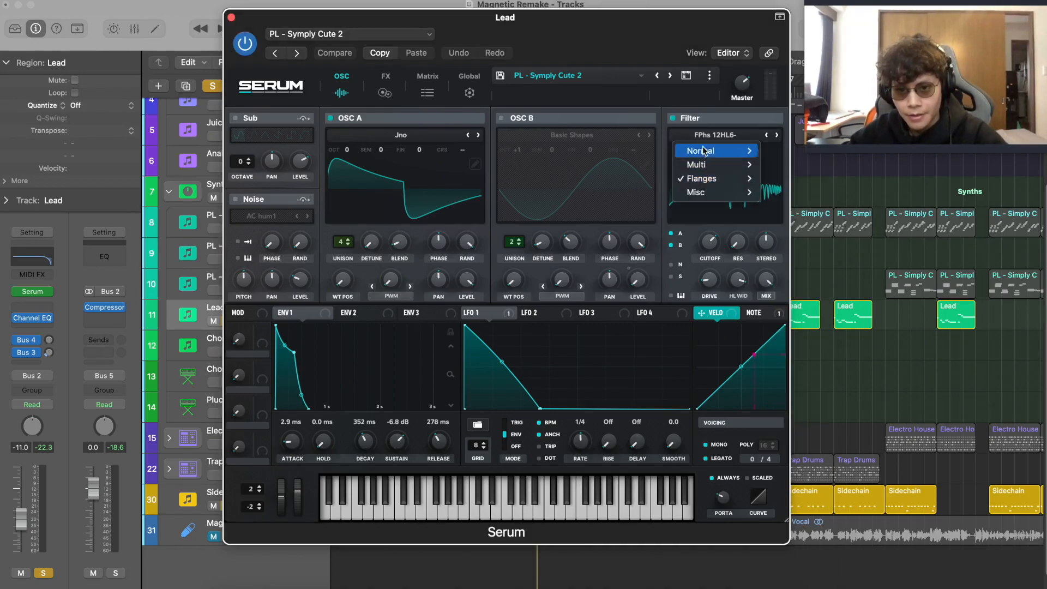
{"action": "left_click", "coordinate": [691, 242]}
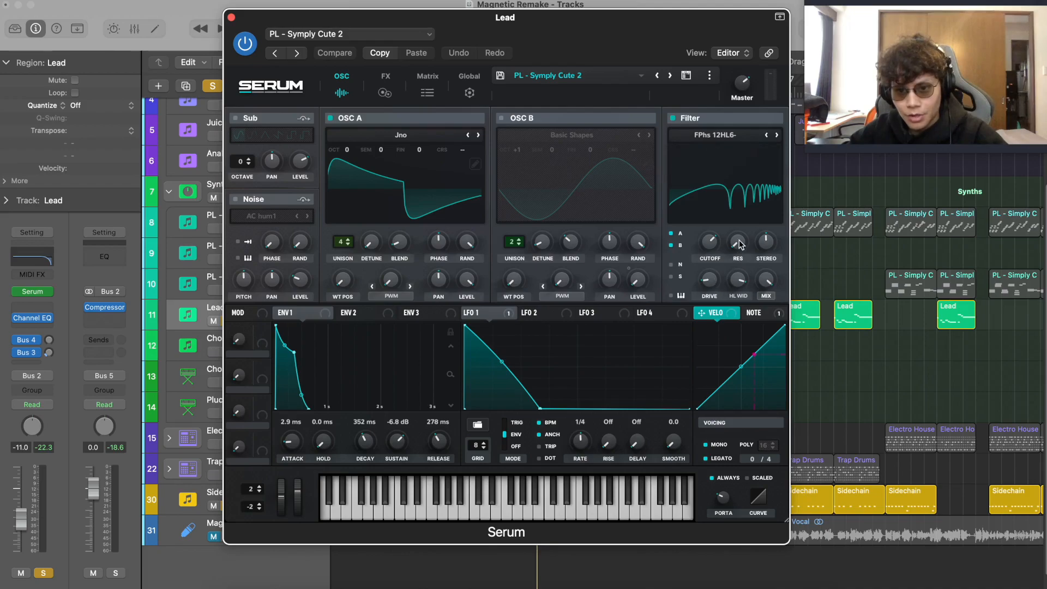
- Sweep the filter resonance while the lead plays, leave it at 0%, and check the cutoff and HL WID amounts
{"action": "left_click_drag", "start_coordinate": [740, 244], "coordinate": [694, 472]}
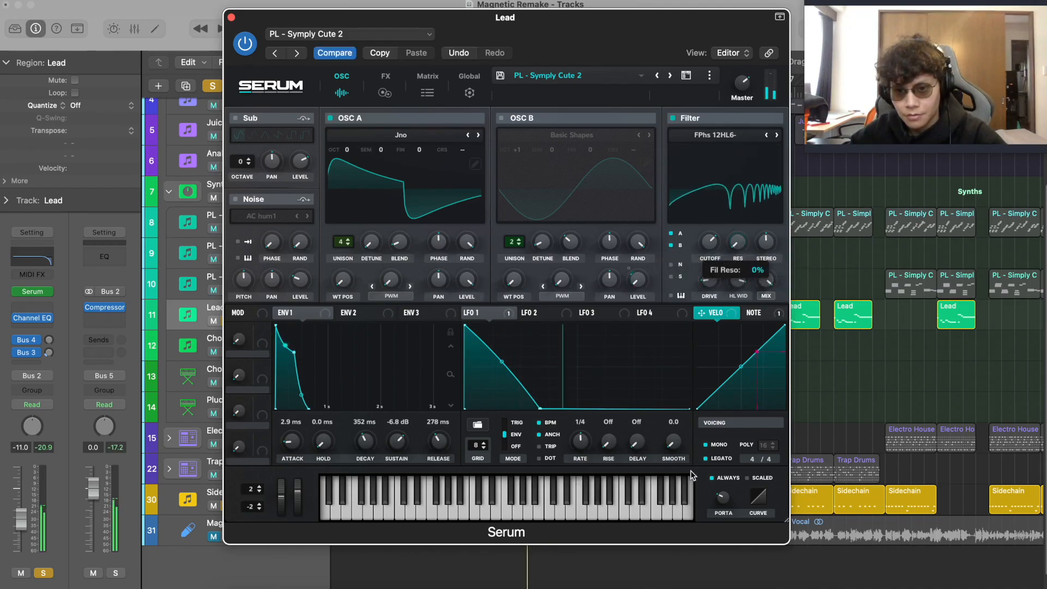
{"action": "mouse_move", "coordinate": [709, 250]}
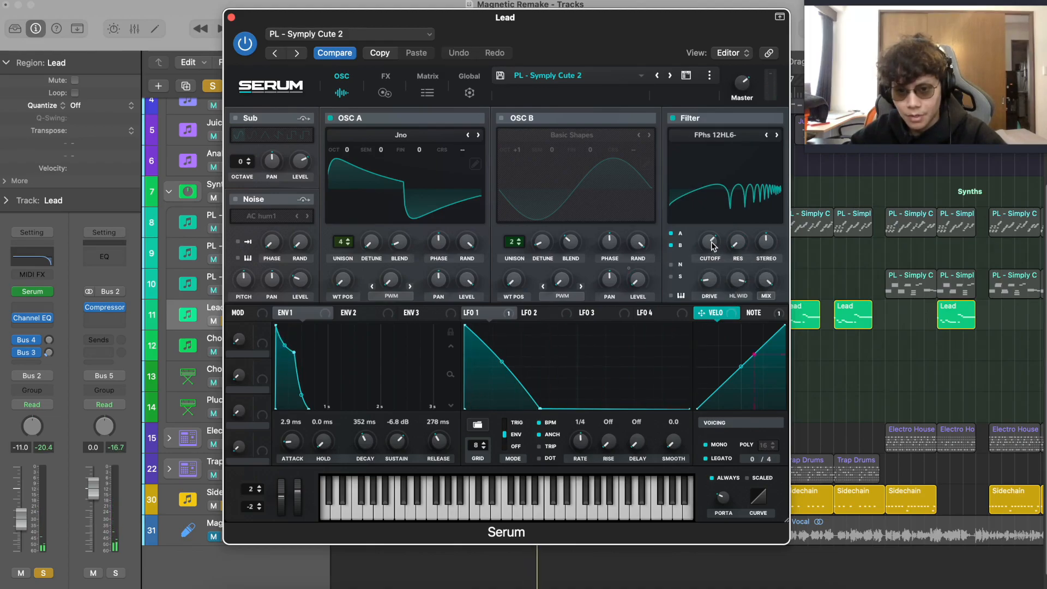
{"action": "left_click", "coordinate": [712, 246]}
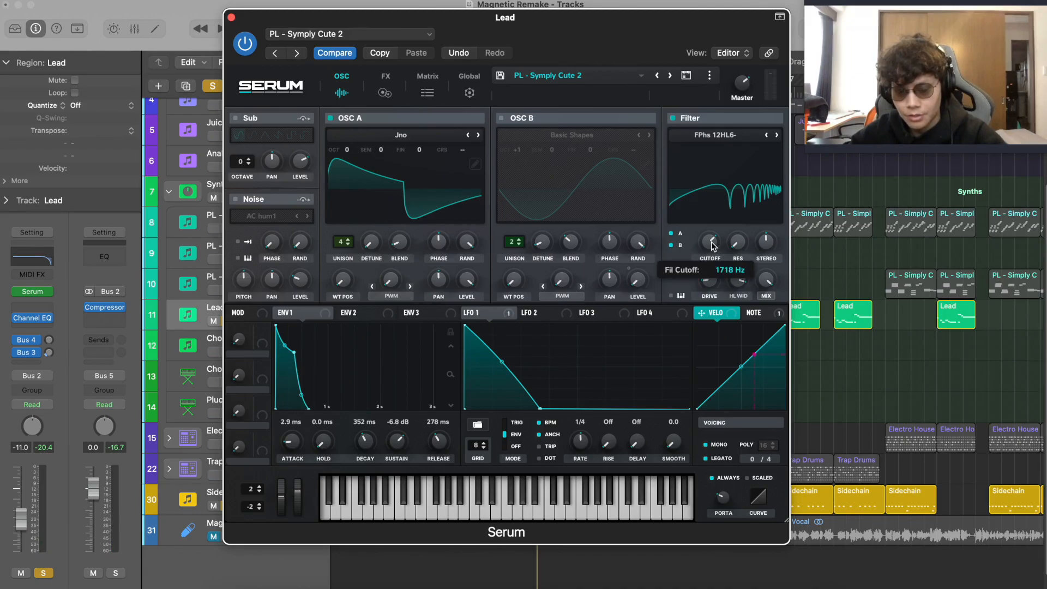
{"action": "mouse_move", "coordinate": [738, 280]}
{"action": "left_mouse_down"}
{"action": "mouse_move", "coordinate": [733, 310]}
{"action": "mouse_move", "coordinate": [734, 274]}
{"action": "mouse_move", "coordinate": [736, 284]}
{"action": "left_mouse_up"}
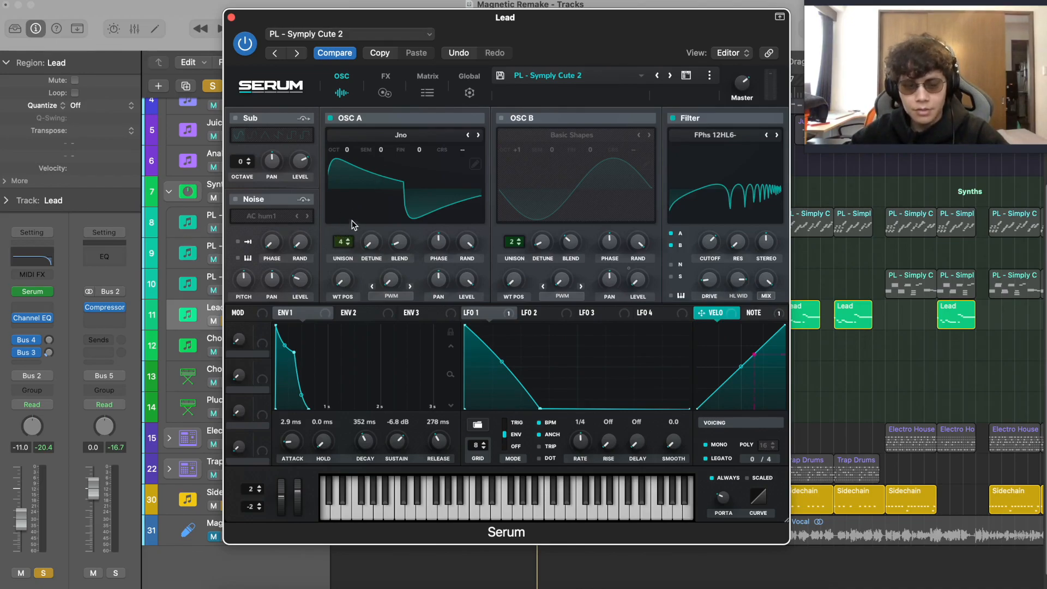
- Set oscillator A's unison to 5 voices and check its blend amount
{"action": "left_click", "coordinate": [348, 238]}
{"action": "left_click_drag", "start_coordinate": [392, 238], "coordinate": [393, 242]}
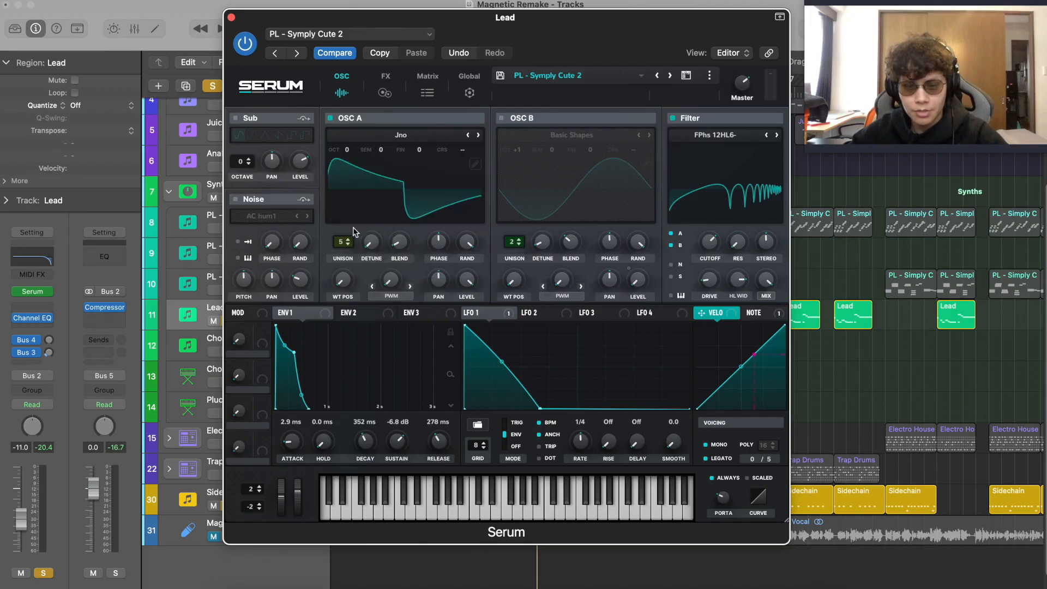
- Bypass the Distortion and Reverb effects, then try the Hyper mix at its minimum and bring it back up to just below halfway
{"action": "left_click", "coordinate": [378, 90]}
{"action": "left_click", "coordinate": [349, 85]}
{"action": "left_click", "coordinate": [376, 93]}
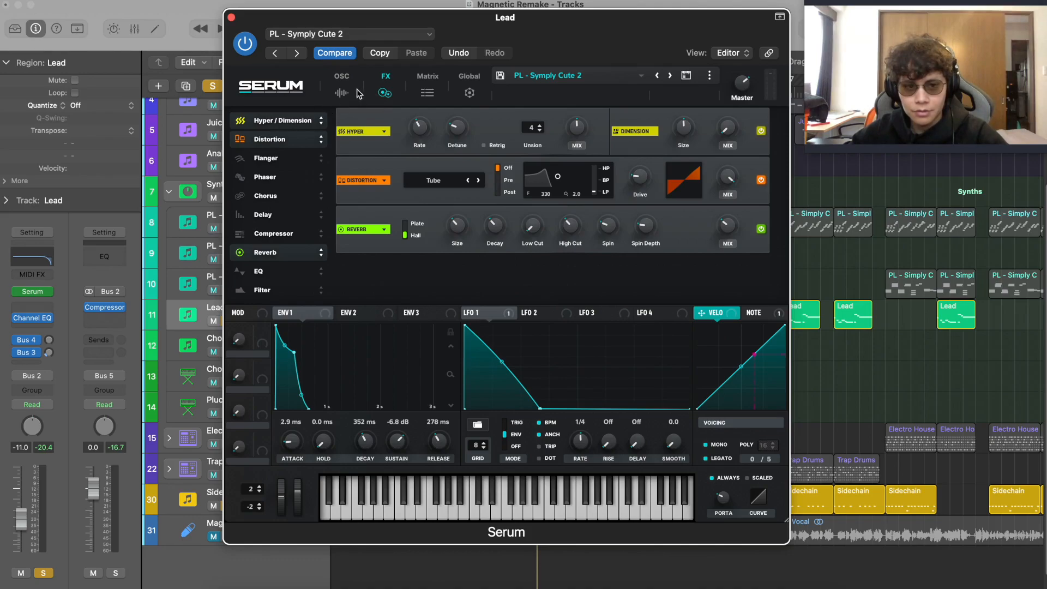
{"action": "left_click", "coordinate": [356, 90]}
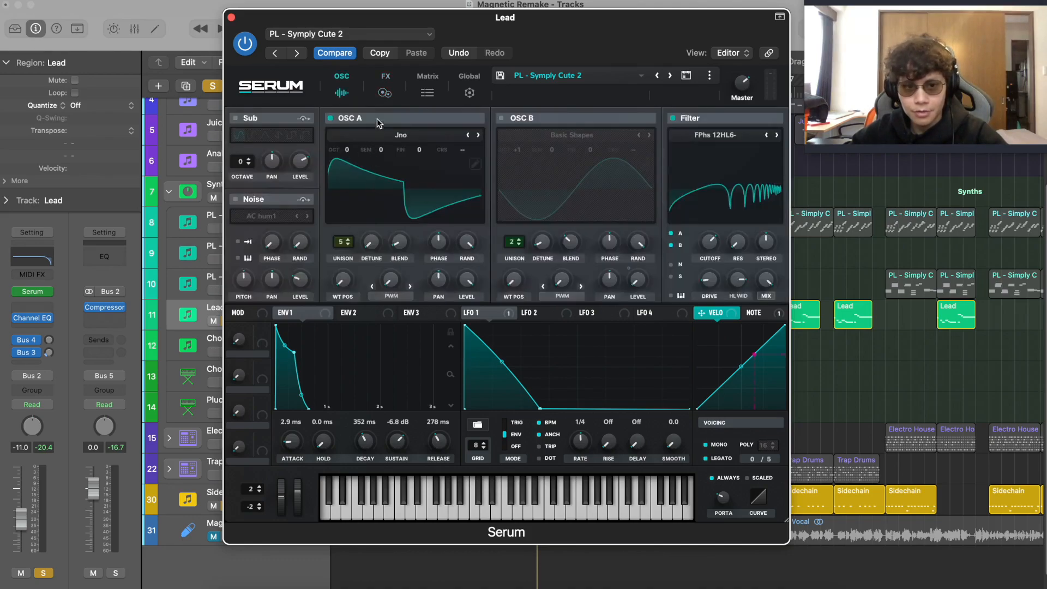
{"action": "left_click", "coordinate": [378, 82]}
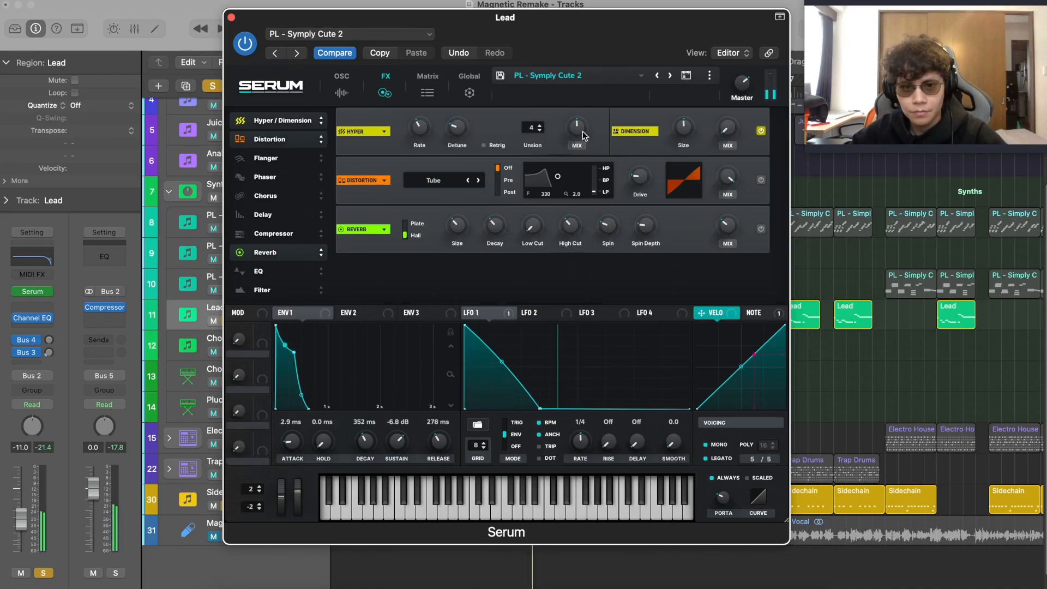
{"action": "left_click_drag", "start_coordinate": [576, 127], "coordinate": [554, 272]}
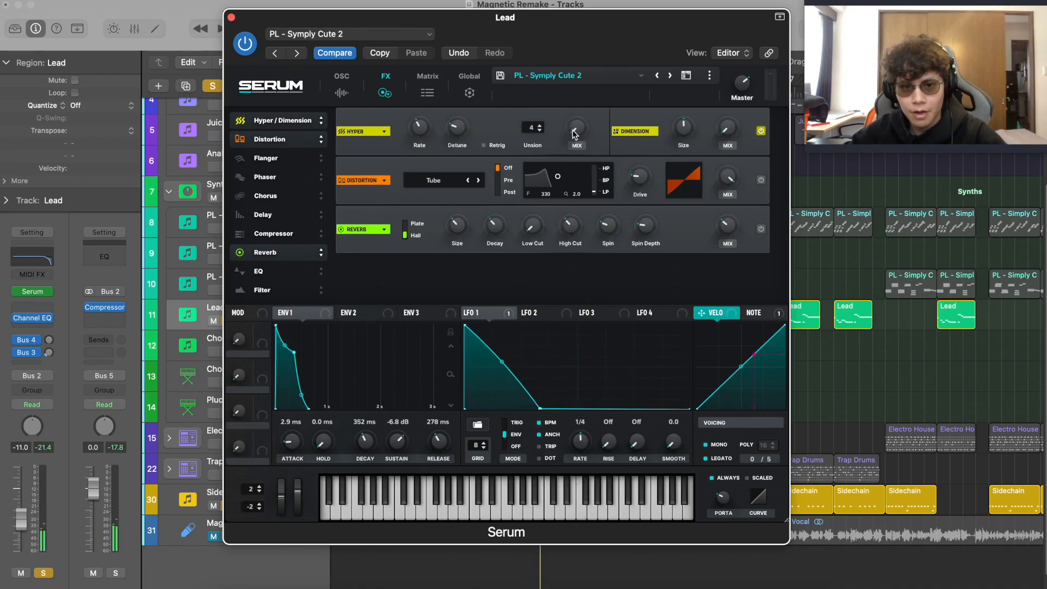
{"action": "mouse_move", "coordinate": [574, 134]}
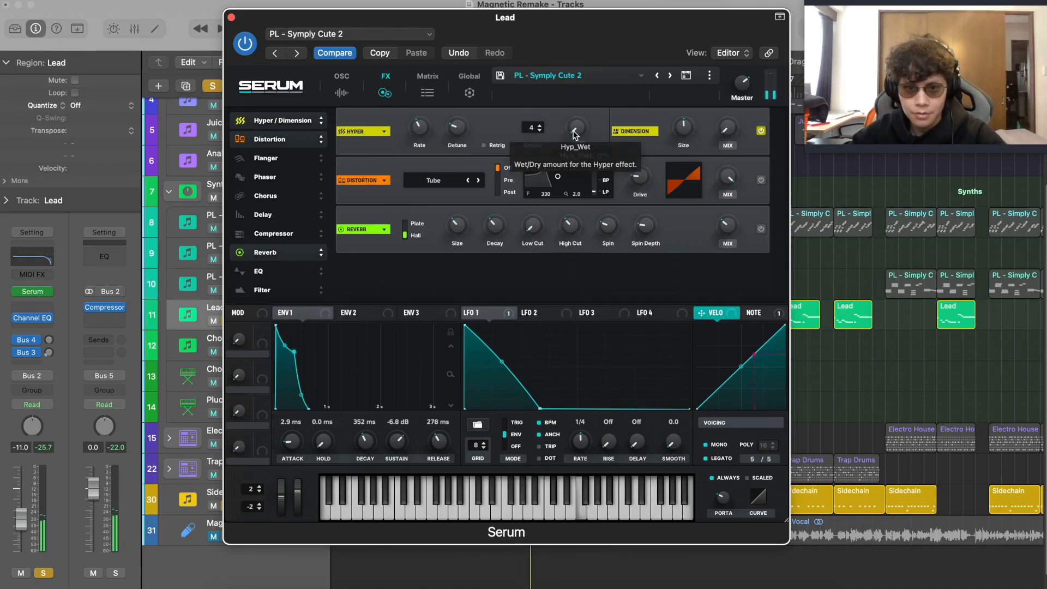
{"action": "left_click_drag", "start_coordinate": [574, 133], "coordinate": [574, 79]}
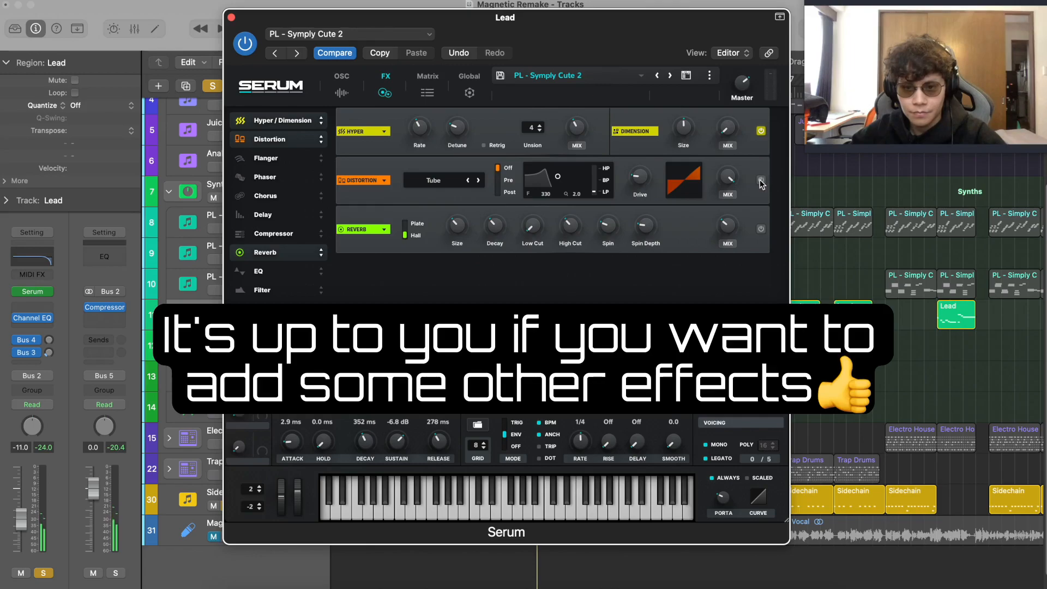
- Switch the Mono voicing off and back on twice to compare how the lead plays
{"action": "left_click", "coordinate": [335, 86]}
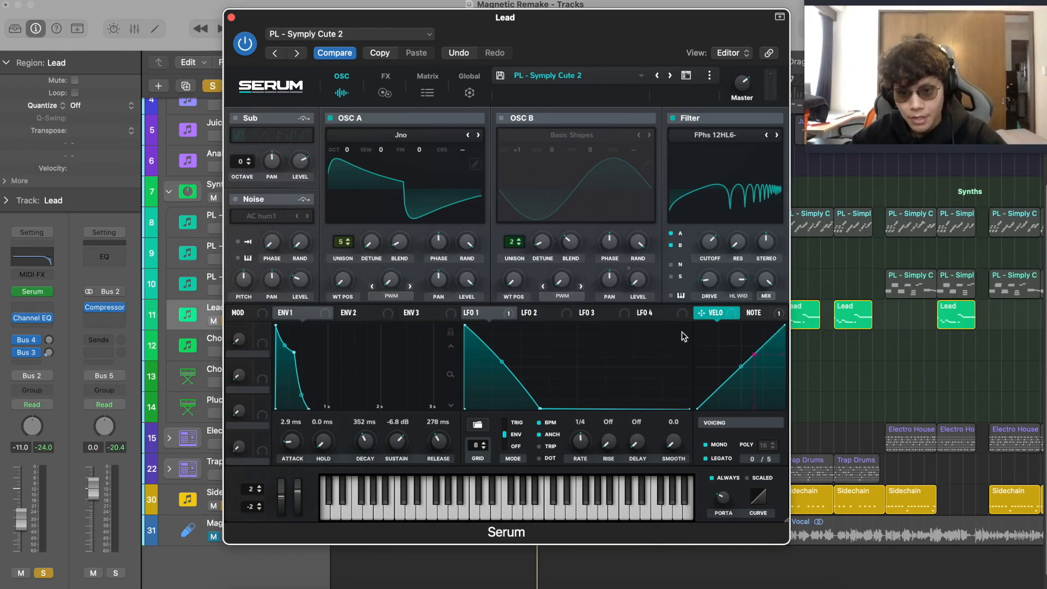
{"action": "left_click", "coordinate": [716, 445]}
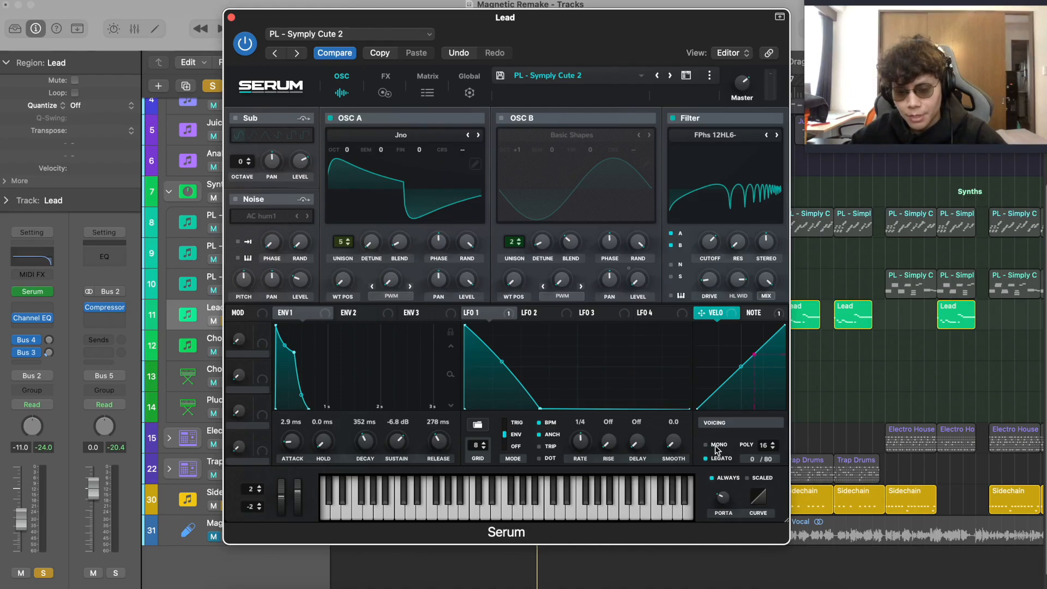
{"action": "left_click", "coordinate": [716, 445]}
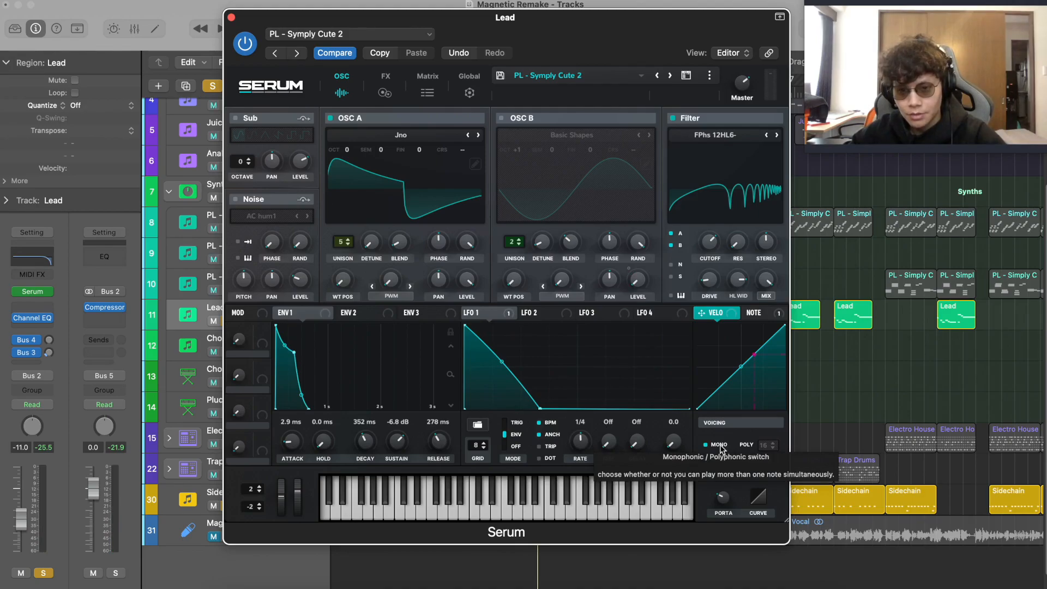
{"action": "left_click", "coordinate": [719, 444]}
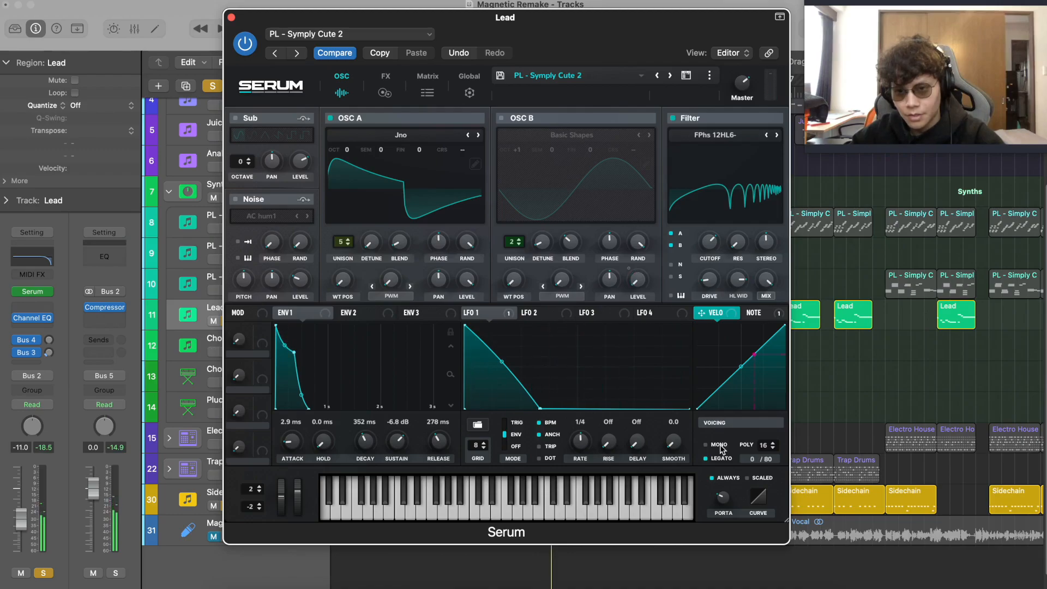
{"action": "left_click", "coordinate": [720, 444]}
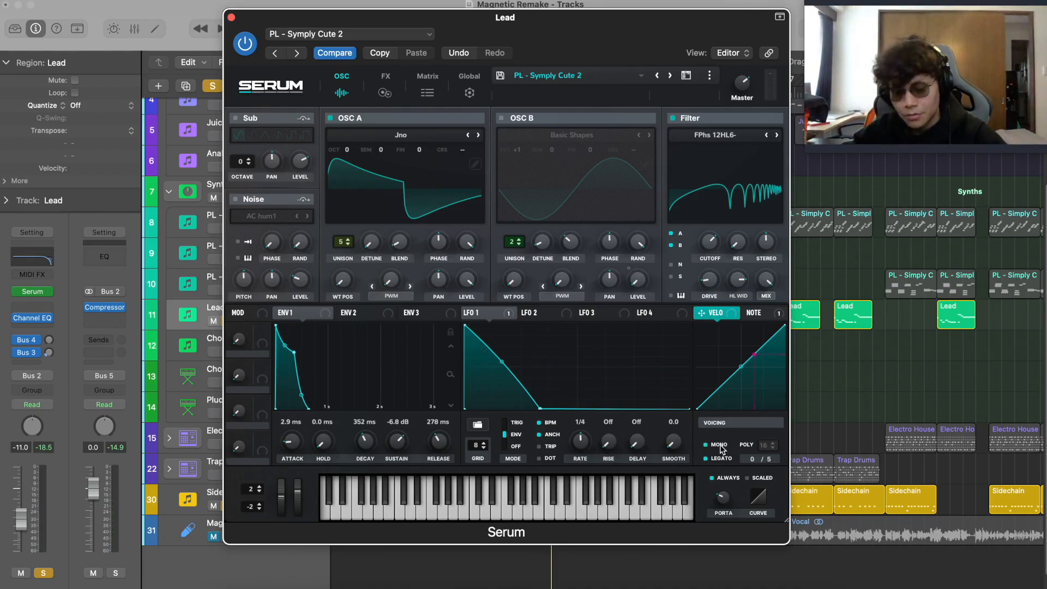
{"action": "key", "text": "space"}
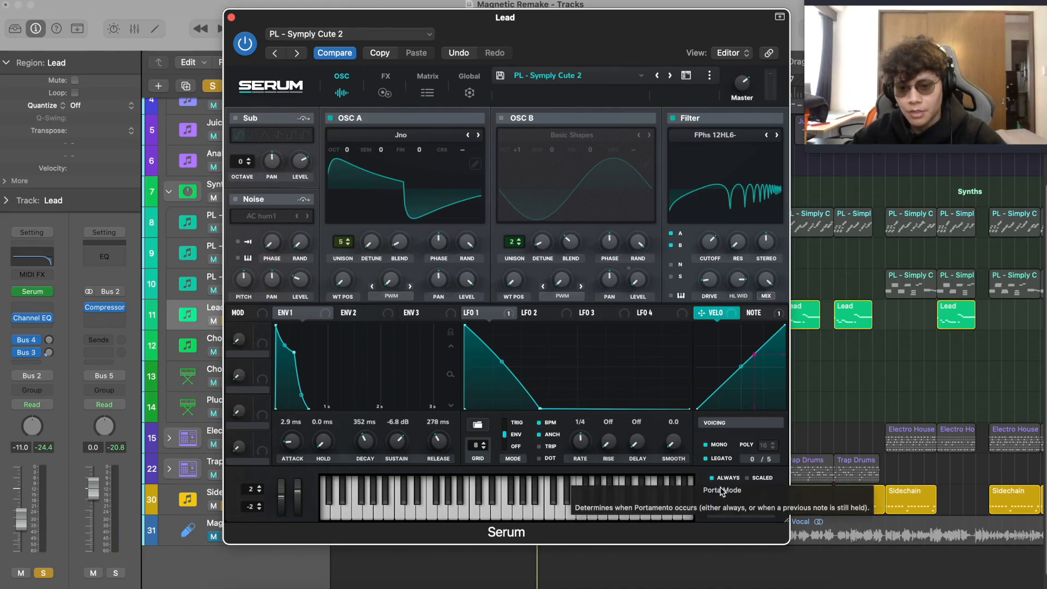
- Raise the portamento time above 10 ms while the lead loops, and close the synth window
{"action": "mouse_move", "coordinate": [723, 499]}
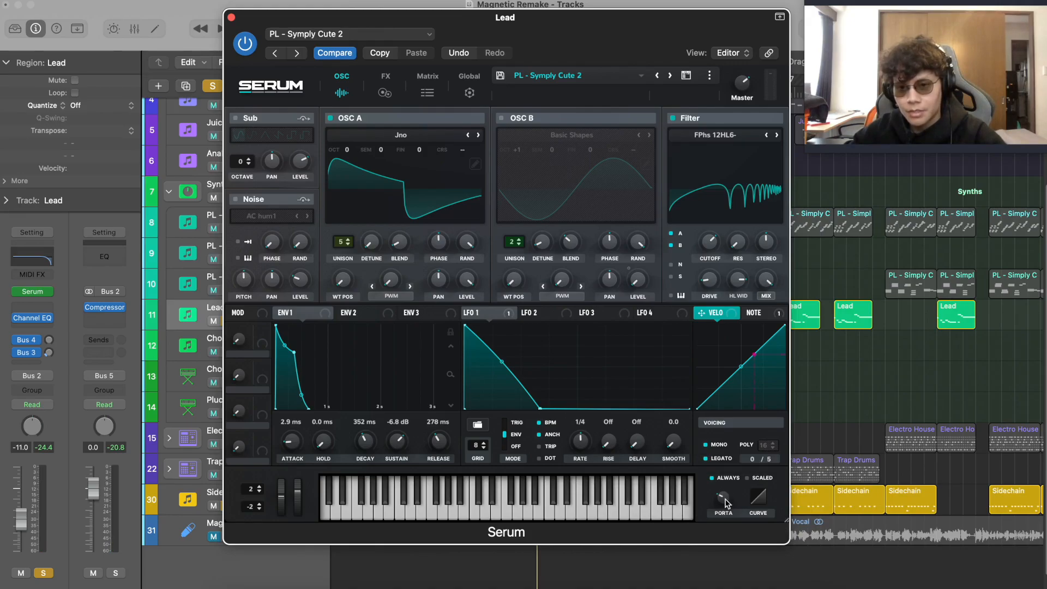
{"action": "left_click_drag", "start_coordinate": [726, 497], "coordinate": [726, 493]}
{"action": "key", "text": "space"}
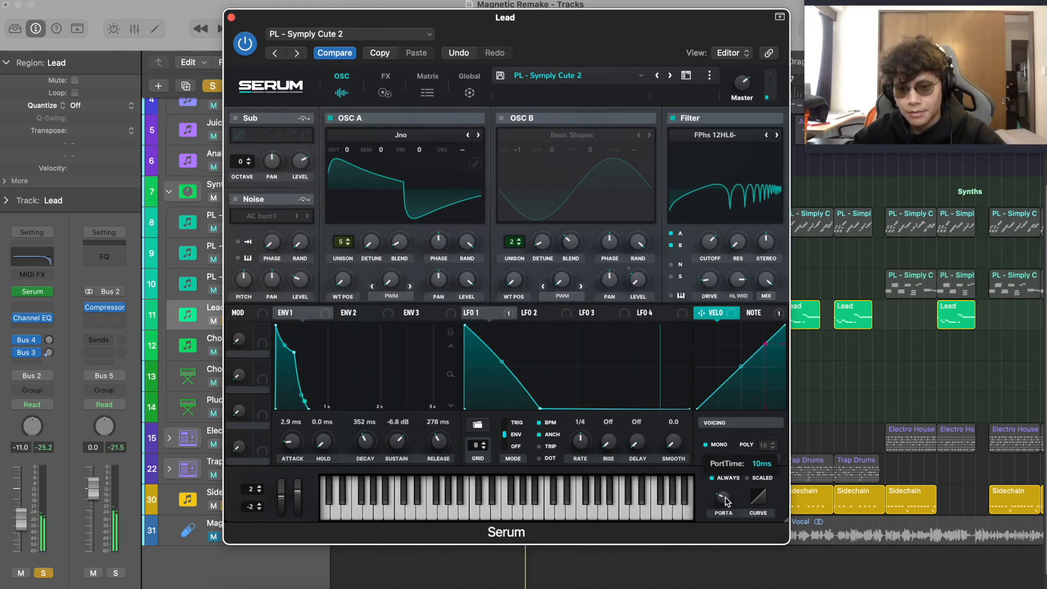
{"action": "left_click_drag", "start_coordinate": [726, 456], "coordinate": [727, 418]}
{"action": "key", "text": "super+w"}
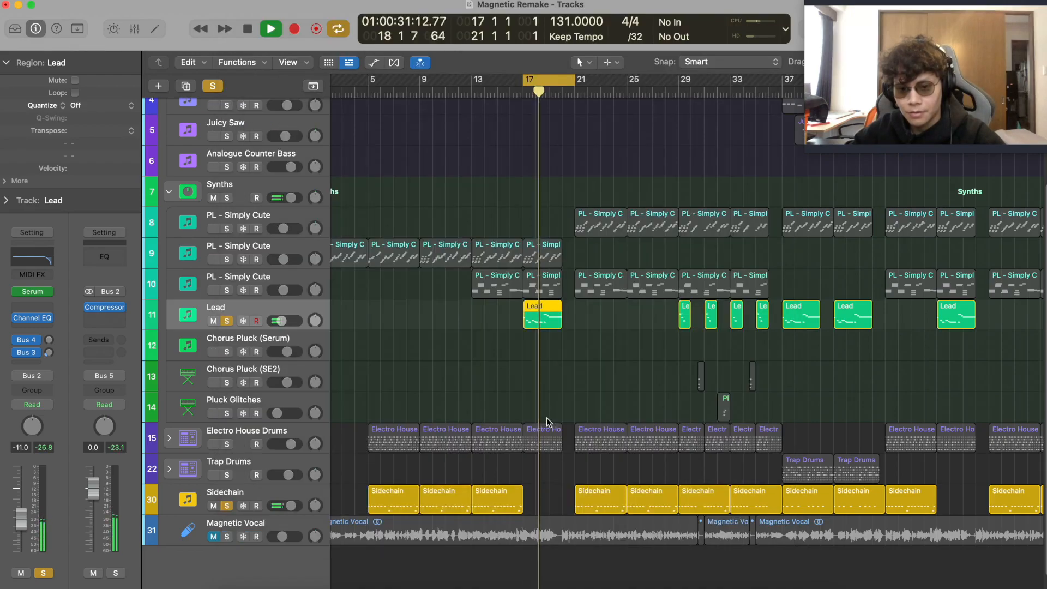
- Open the Lead region at bar 17 in the Piano Roll to show its notes
{"action": "double_click", "coordinate": [545, 322]}
{"action": "key", "text": "space"}
{"action": "key", "text": "space"}
{"action": "key", "text": "space"}
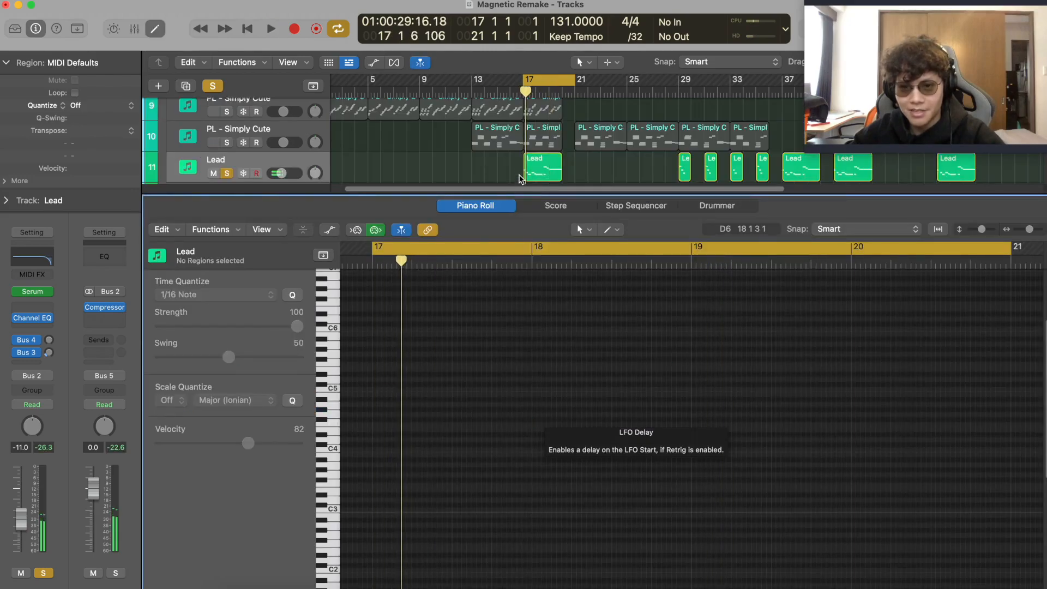
{"action": "left_click", "coordinate": [541, 163]}
- Raise the lead's portamento time further and play the region to hear longer glides between its notes
{"action": "key", "text": "v"}
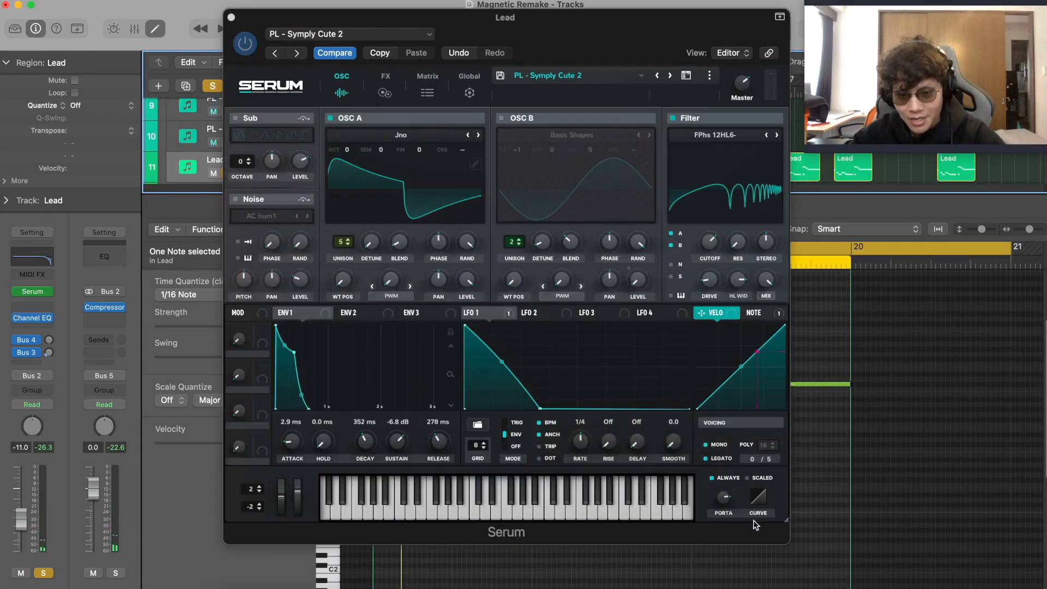
{"action": "left_click", "coordinate": [727, 494]}
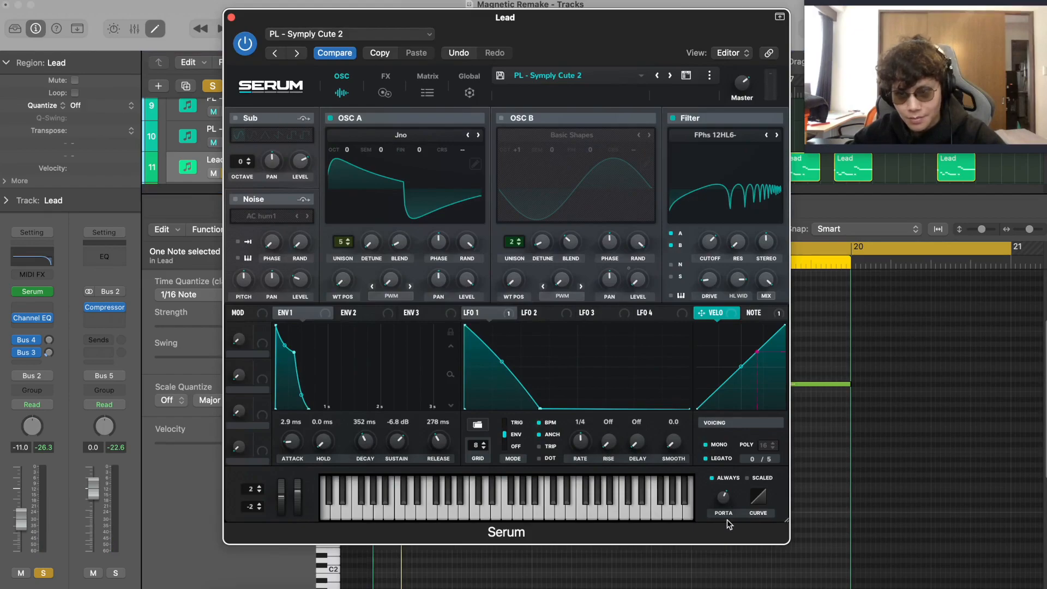
{"action": "key", "text": "v"}
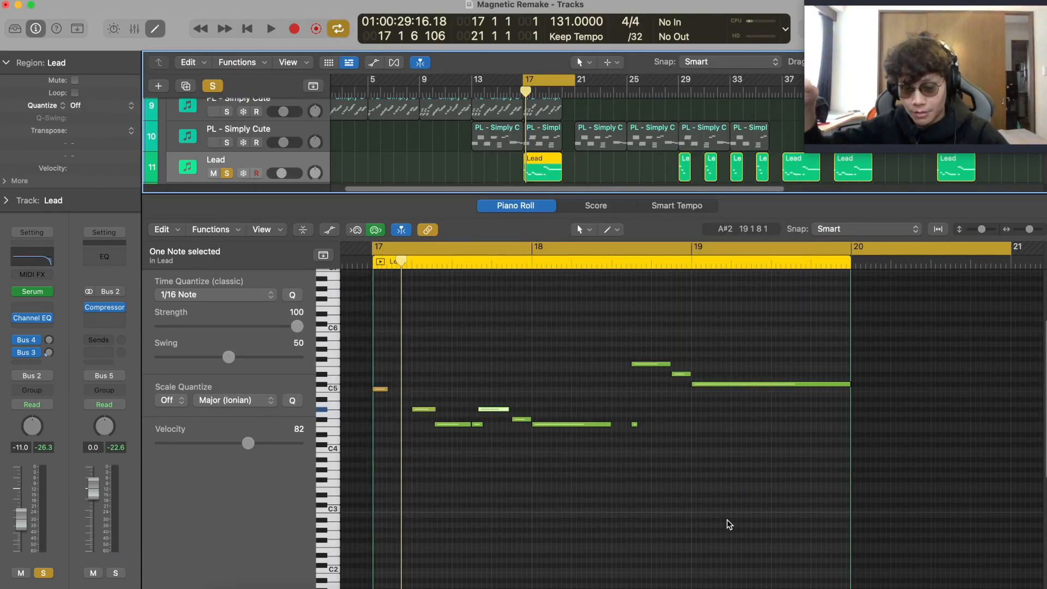
{"action": "key", "text": "space"}
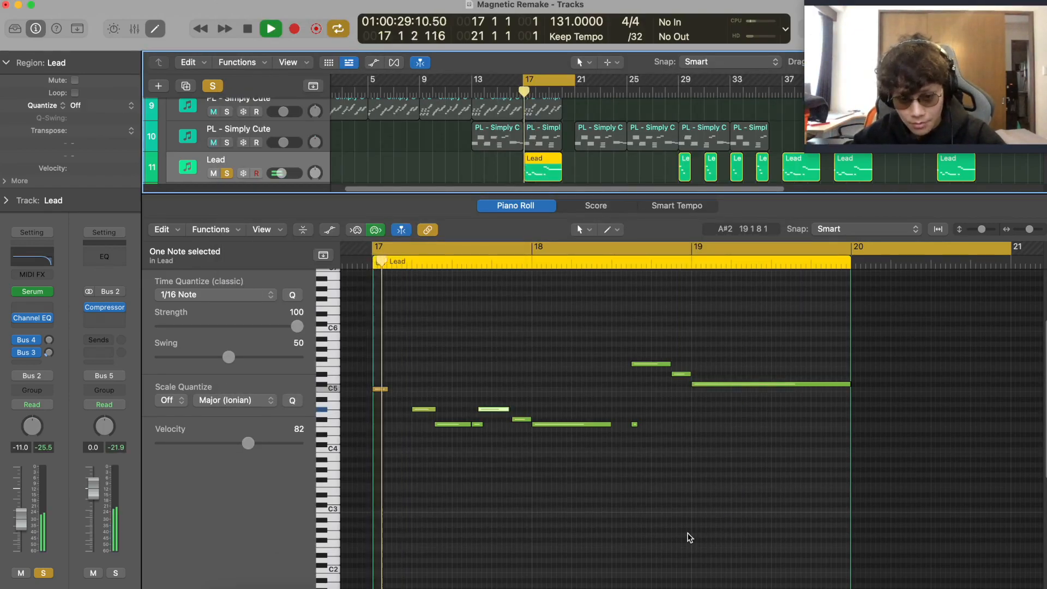
- Set the lead's portamento time to 12 ms and close the synth window
{"action": "key", "text": "v"}
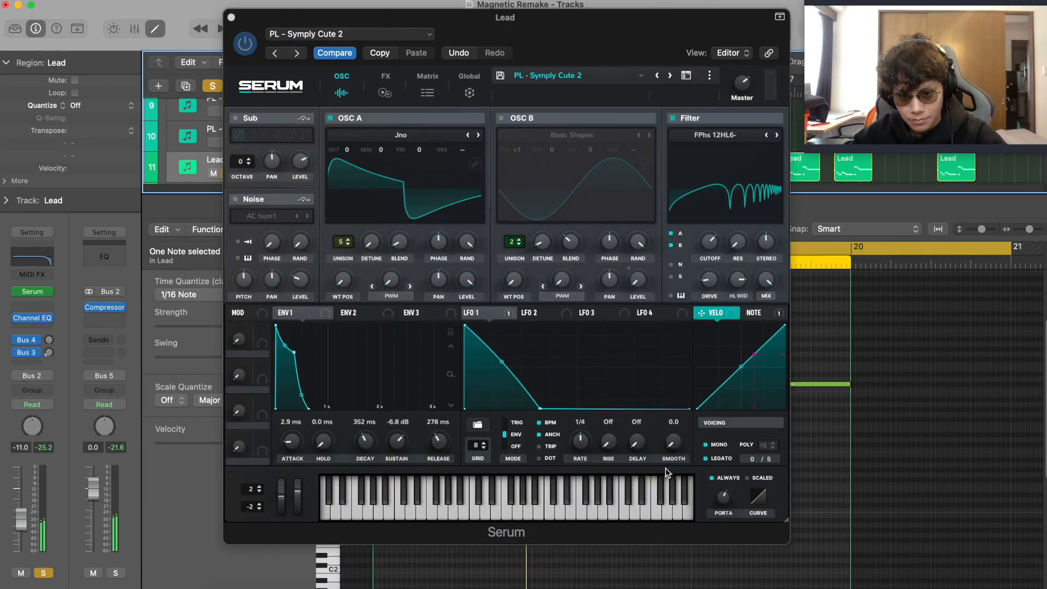
{"action": "left_click_drag", "start_coordinate": [731, 501], "coordinate": [731, 544]}
{"action": "left_click_drag", "start_coordinate": [722, 500], "coordinate": [722, 502]}
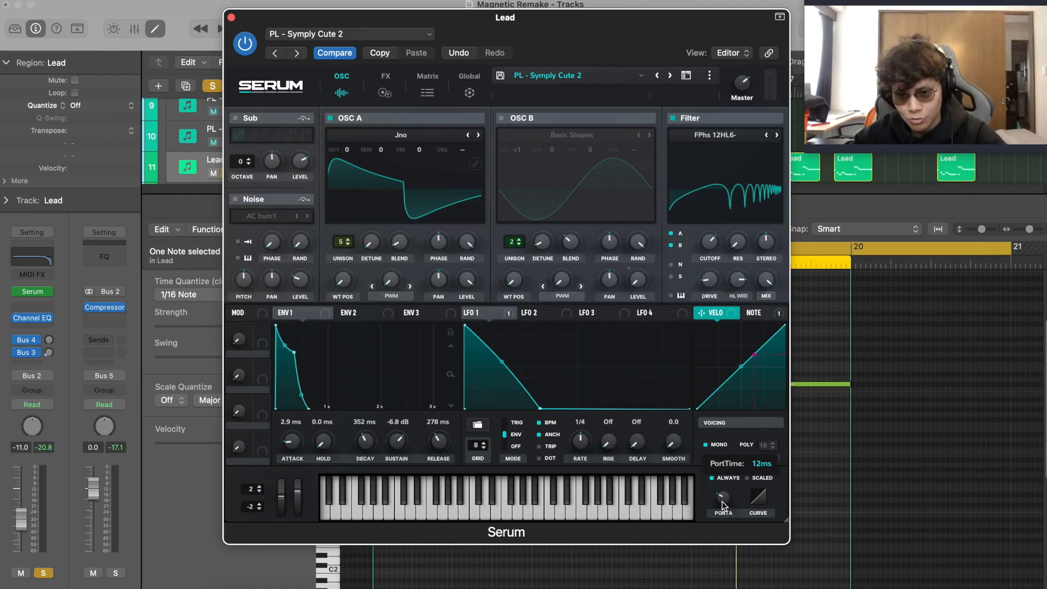
{"action": "left_click", "coordinate": [232, 18]}
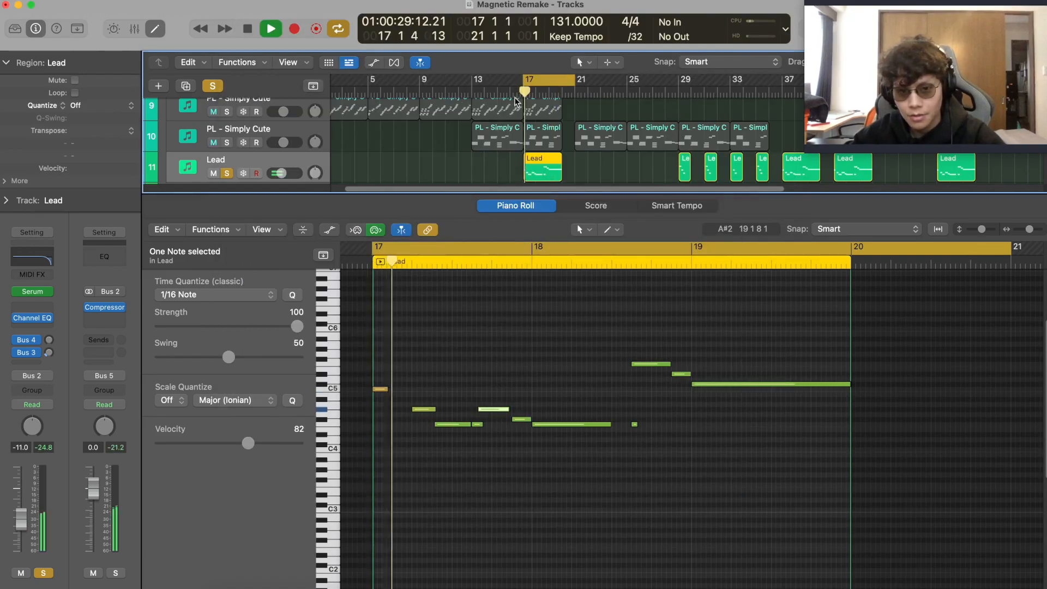
- Stop playback and play the Lead region again from bar 17
{"action": "key", "text": "space"}
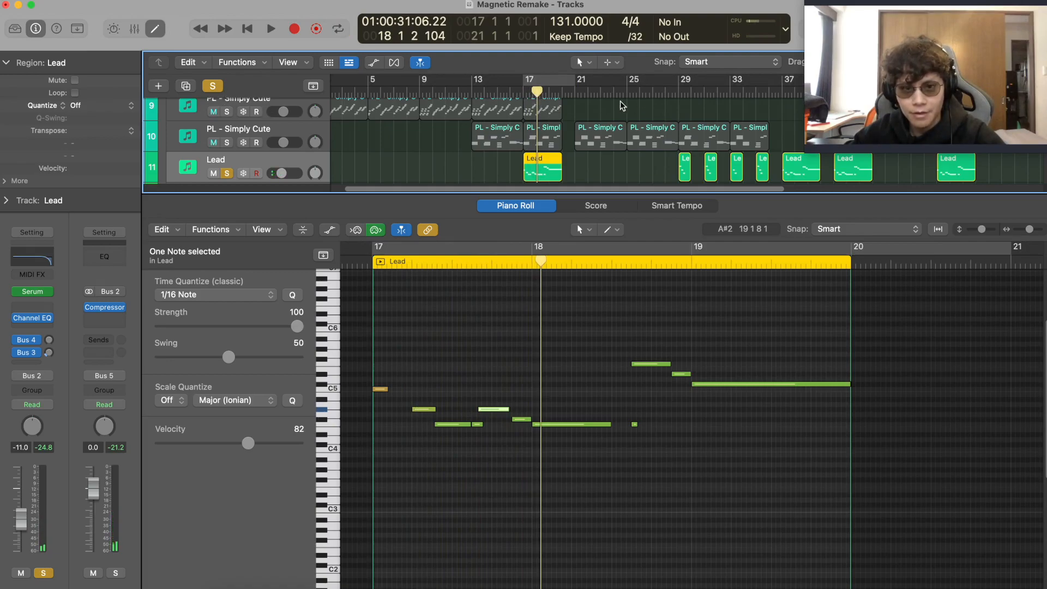
{"action": "left_click", "coordinate": [522, 95]}
{"action": "key", "text": "space"}
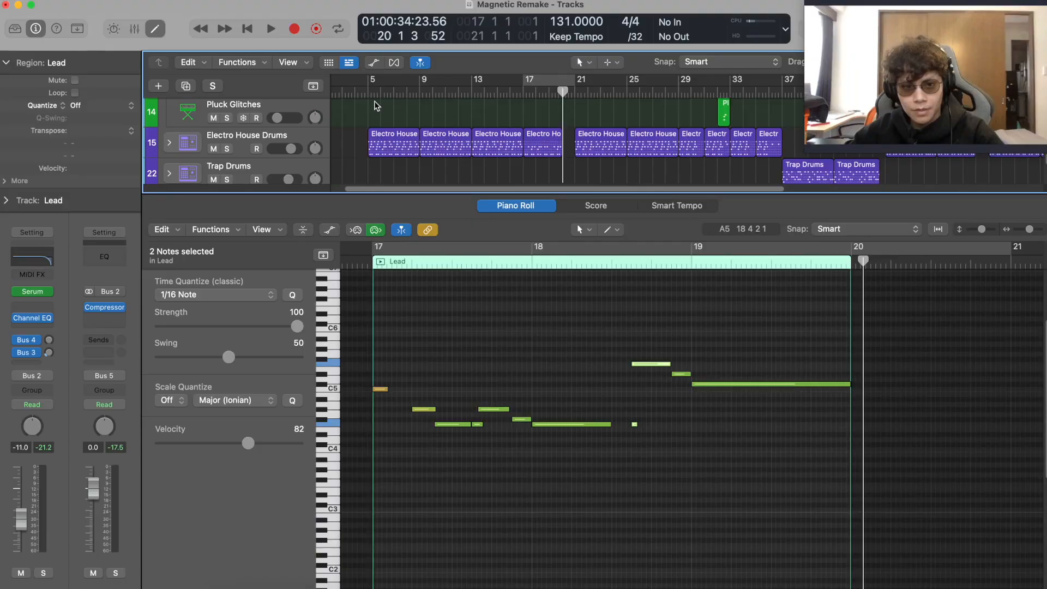
- Set the cycle range from bar 5 to bar 9 and open the first Electro House Drums region in the Step Sequencer
{"action": "left_click", "coordinate": [368, 93]}
{"action": "left_click_drag", "start_coordinate": [370, 87], "coordinate": [421, 89]}
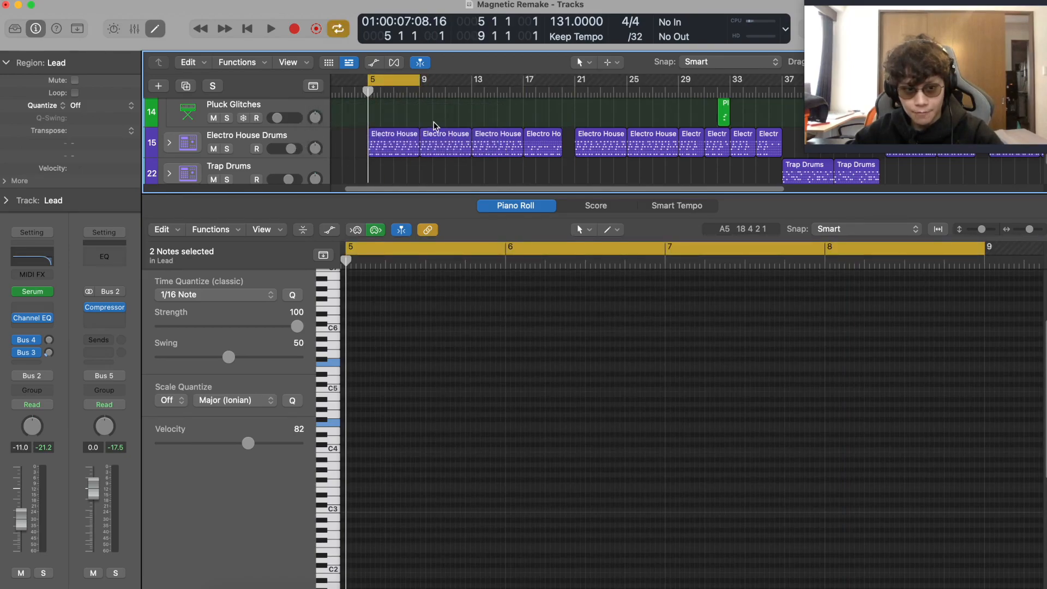
{"action": "left_click", "coordinate": [396, 143]}
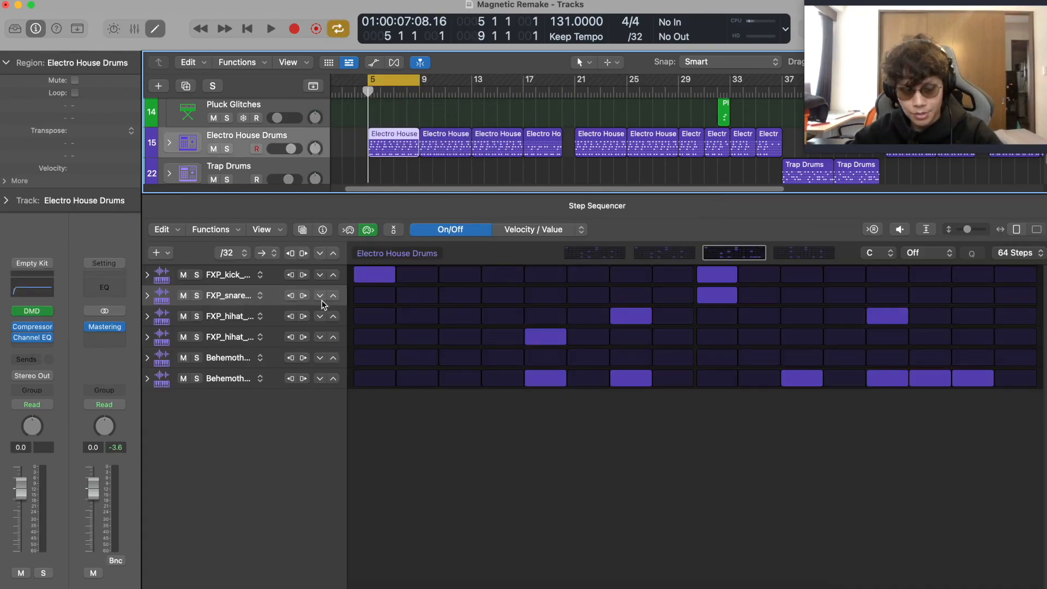
- Open the Electro House Drums kit in Drum Machine Designer, enlarge its window, audition the FXP_kick_club_03 pad and close it
{"action": "left_click", "coordinate": [32, 311]}
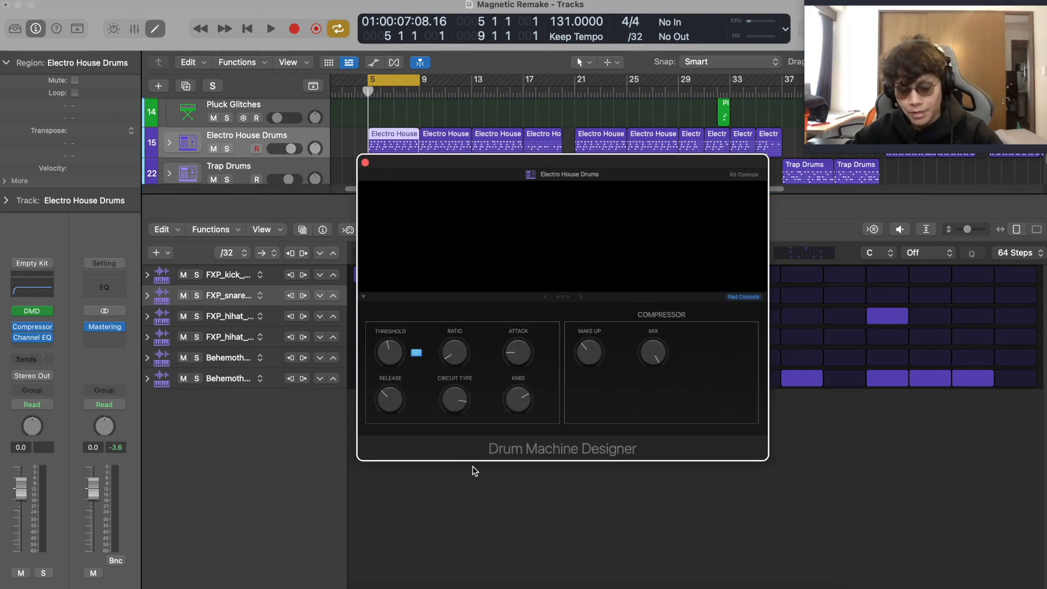
{"action": "left_click_drag", "start_coordinate": [629, 165], "coordinate": [537, 97]}
{"action": "left_click_drag", "start_coordinate": [693, 403], "coordinate": [755, 452]}
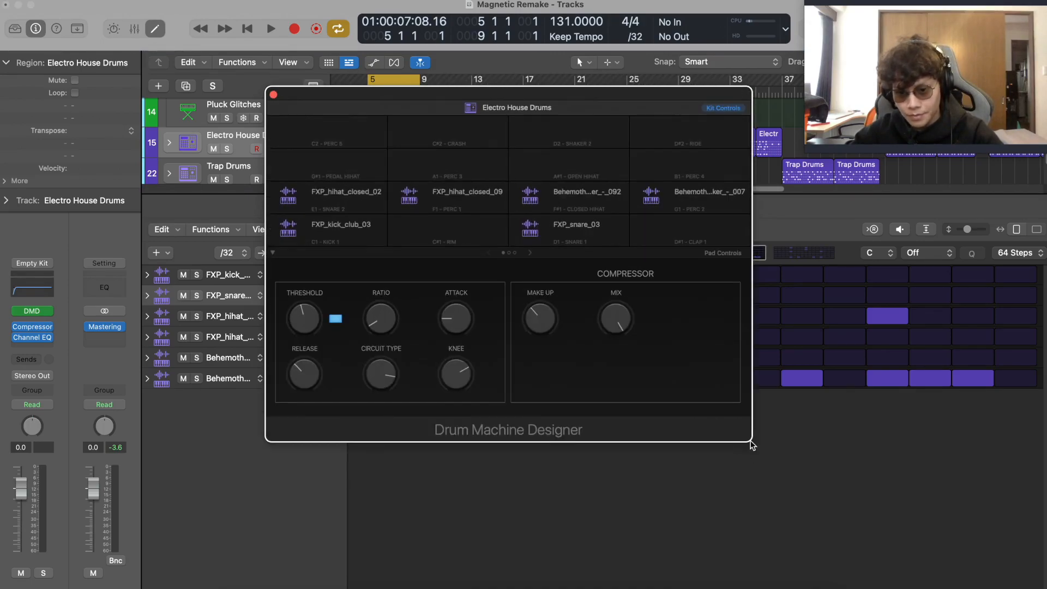
{"action": "mouse_move", "coordinate": [751, 443]}
{"action": "left_mouse_down"}
{"action": "mouse_move", "coordinate": [755, 474]}
{"action": "mouse_move", "coordinate": [761, 448]}
{"action": "left_mouse_up"}
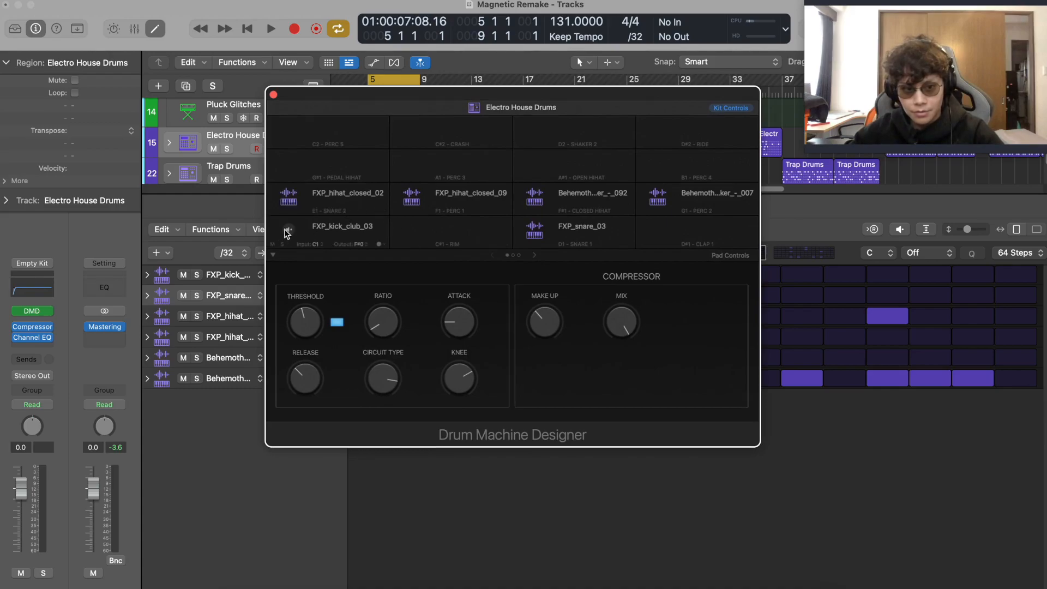
{"action": "left_click", "coordinate": [288, 234]}
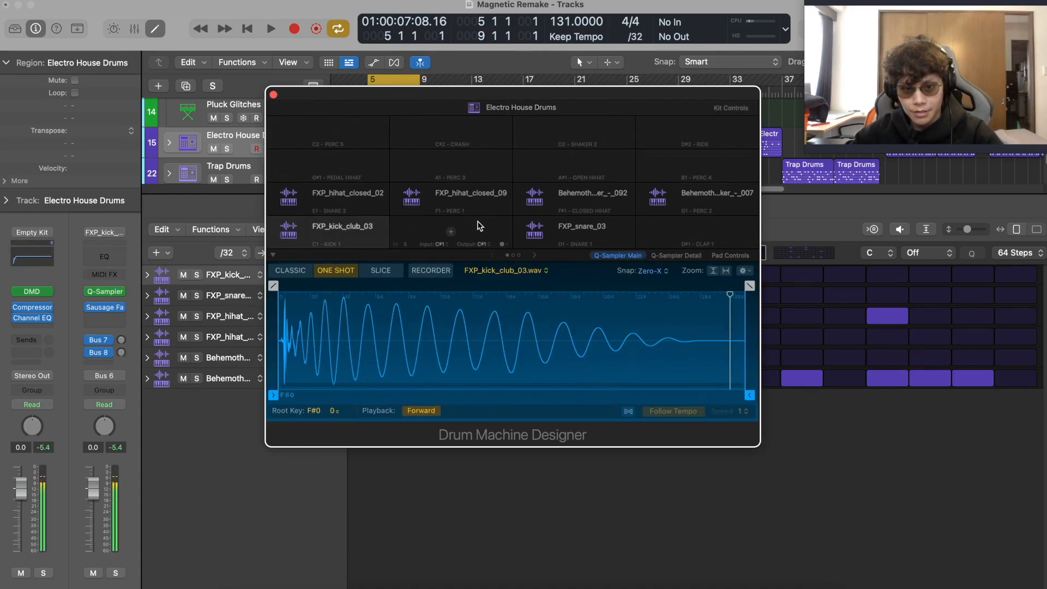
{"action": "key", "text": "super+w"}
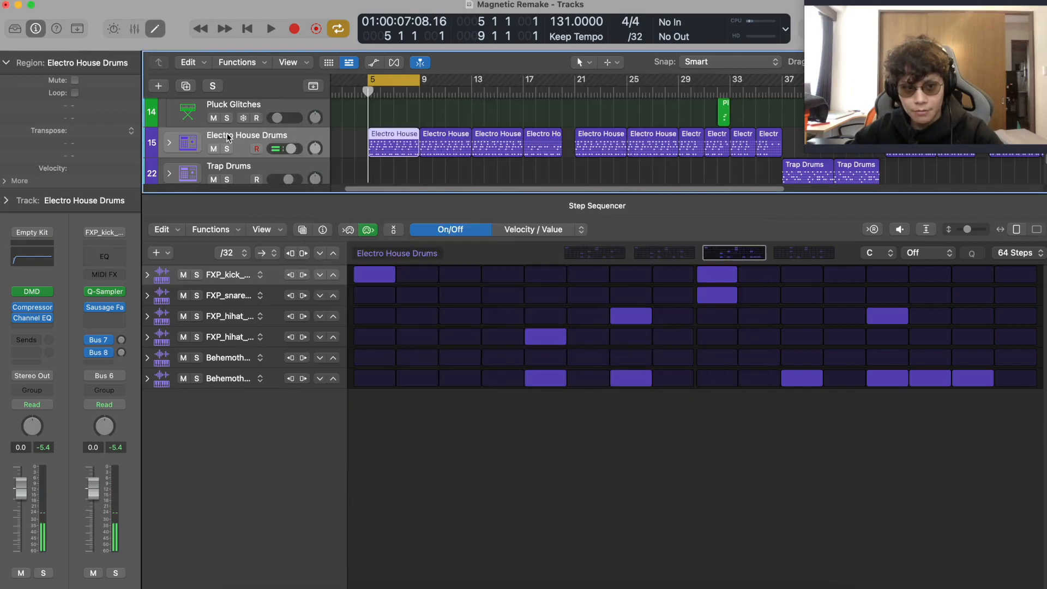
{"action": "left_click", "coordinate": [31, 293]}
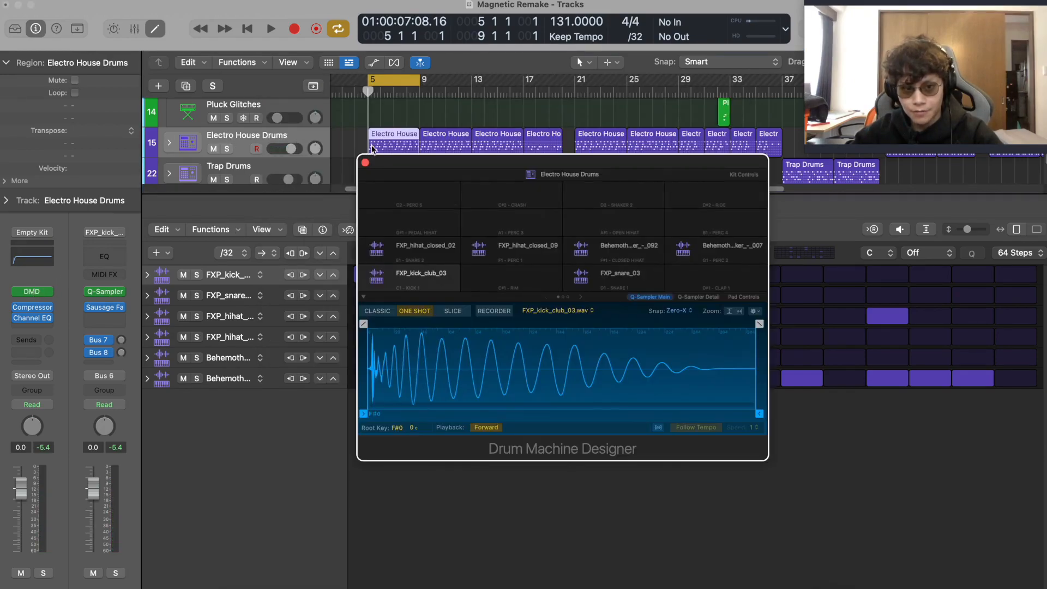
{"action": "key", "text": "super+w"}
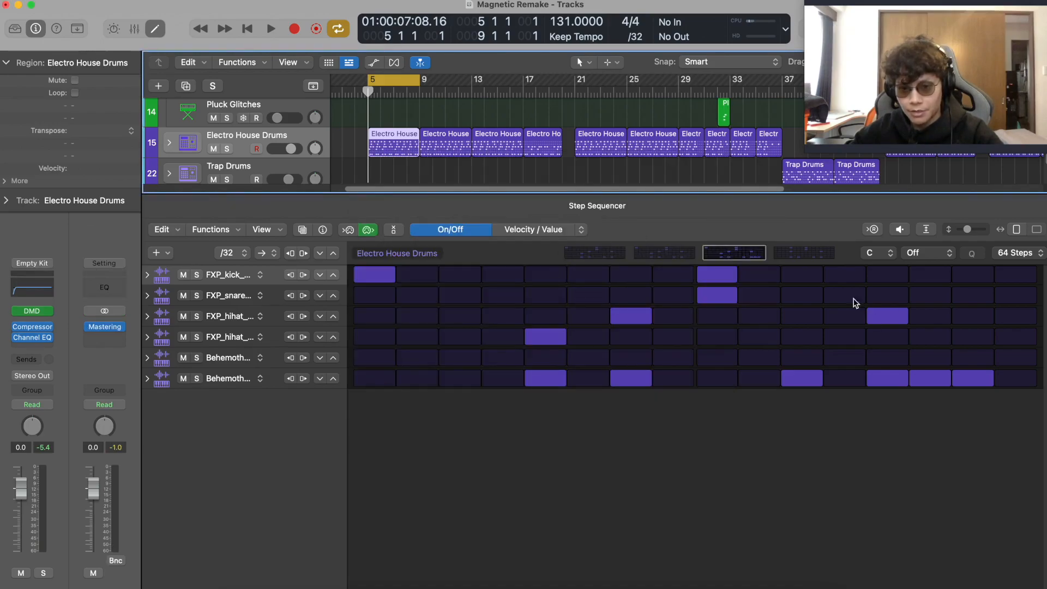
- Show the first page of the Electro House Drums pattern and reopen the kit in an enlarged Drum Machine Designer window
{"action": "left_click", "coordinate": [617, 252]}
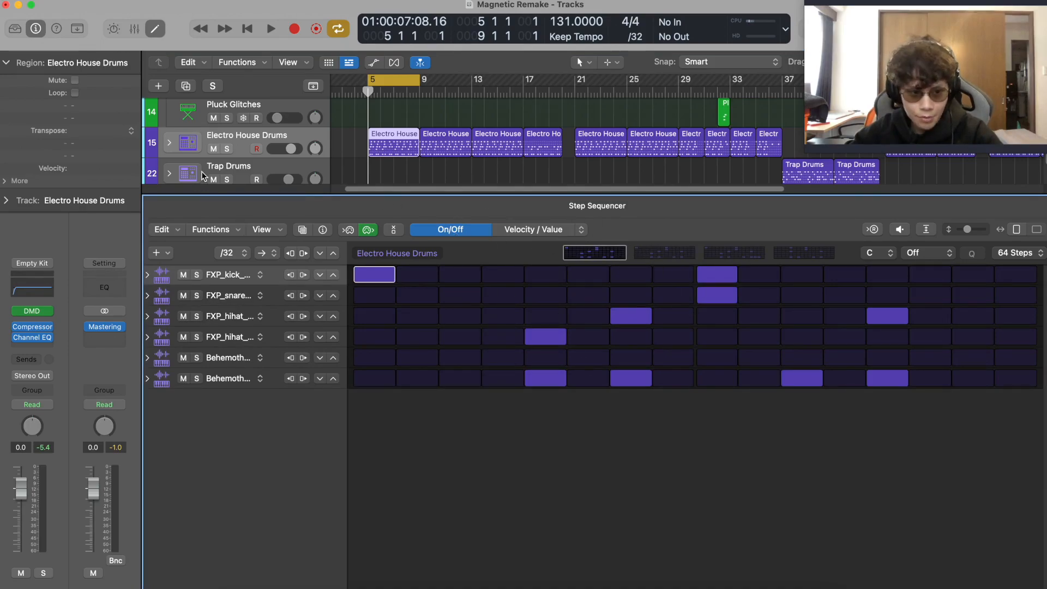
{"action": "key", "text": "v"}
{"action": "left_click_drag", "start_coordinate": [432, 162], "coordinate": [386, 133]}
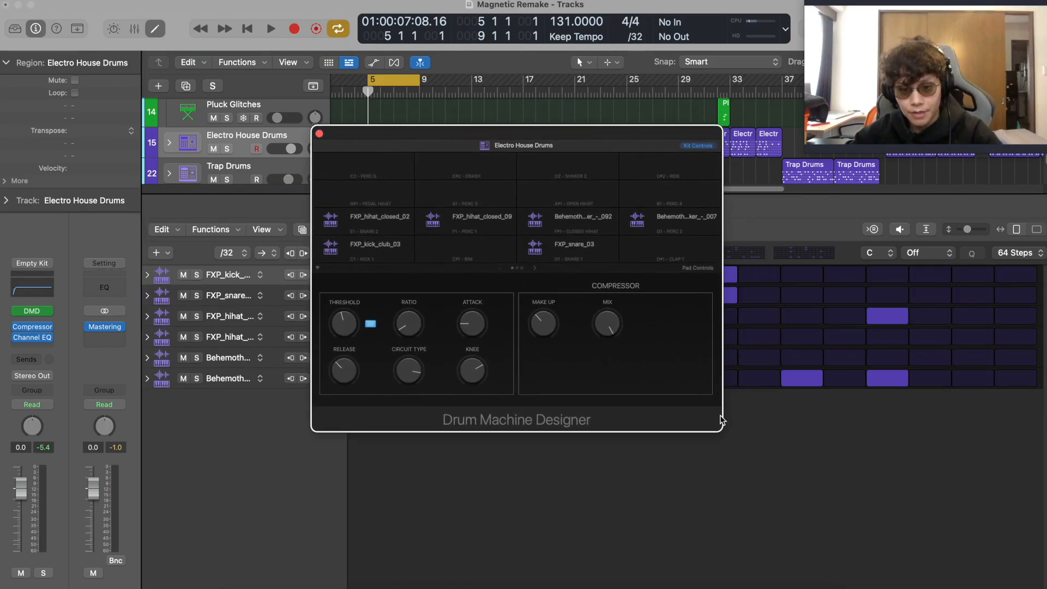
{"action": "left_click_drag", "start_coordinate": [855, 514], "coordinate": [855, 518]}
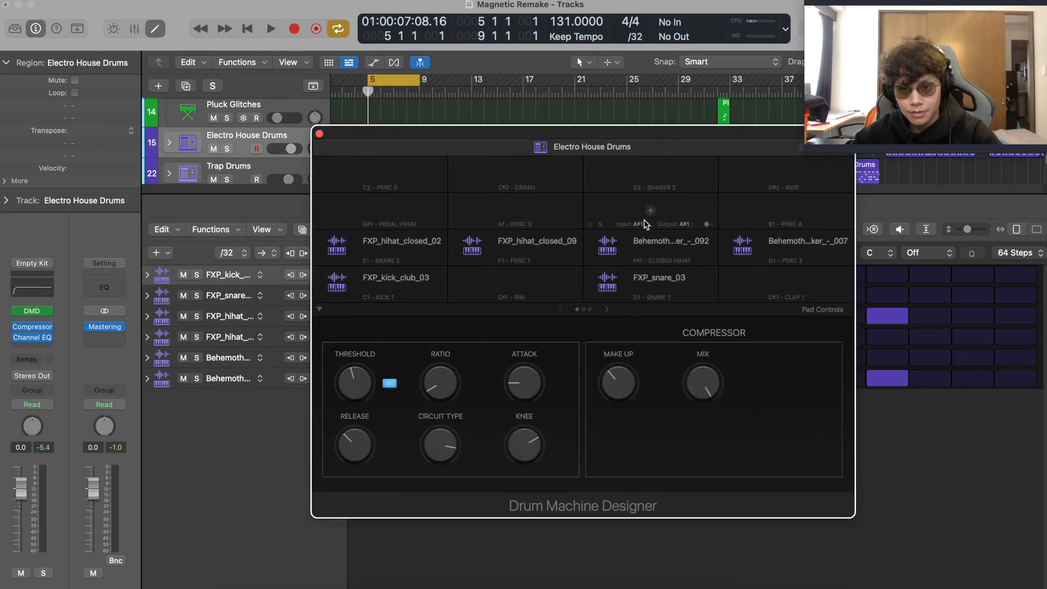
{"action": "left_click_drag", "start_coordinate": [631, 140], "coordinate": [594, 89]}
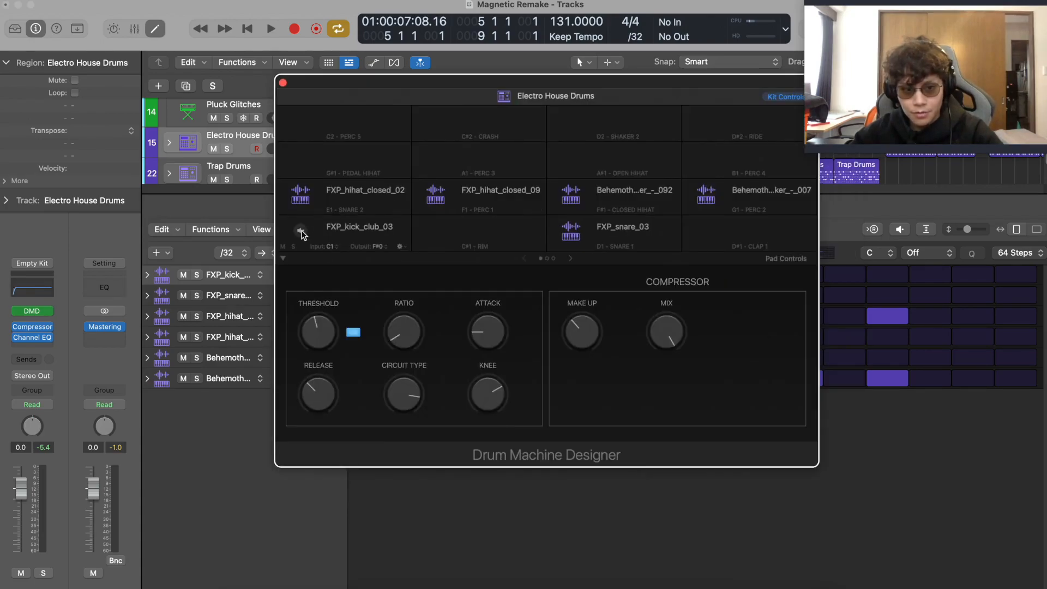
- Audition the kit's kick, snare, two closed hi-hat and two Behemoth shaker pads, and close the window
{"action": "left_click", "coordinate": [301, 232]}
{"action": "left_click", "coordinate": [569, 233]}
{"action": "left_click", "coordinate": [302, 195]}
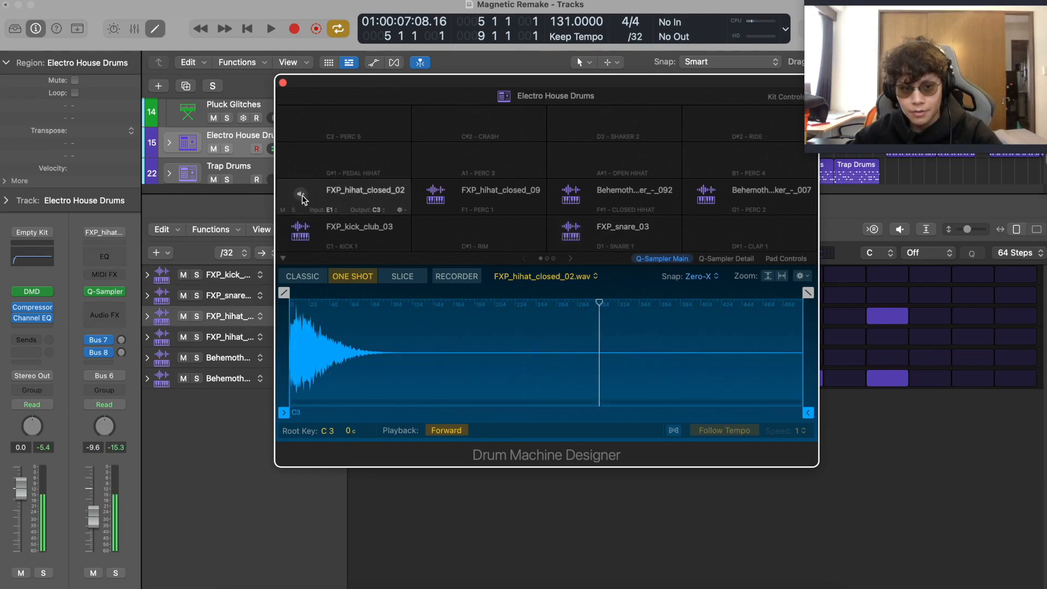
{"action": "left_click", "coordinate": [436, 196]}
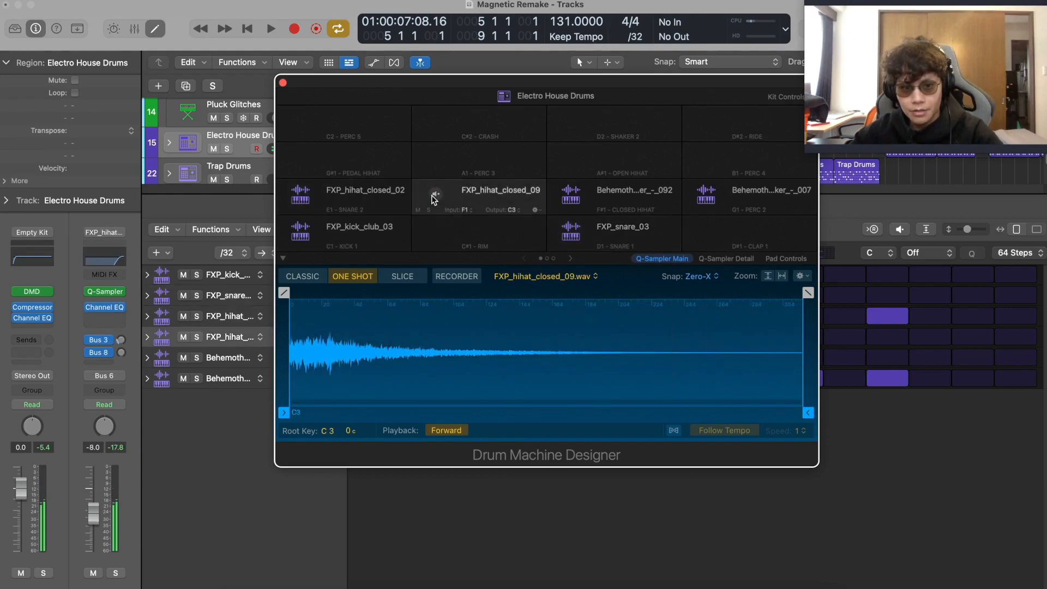
{"action": "left_click", "coordinate": [575, 193]}
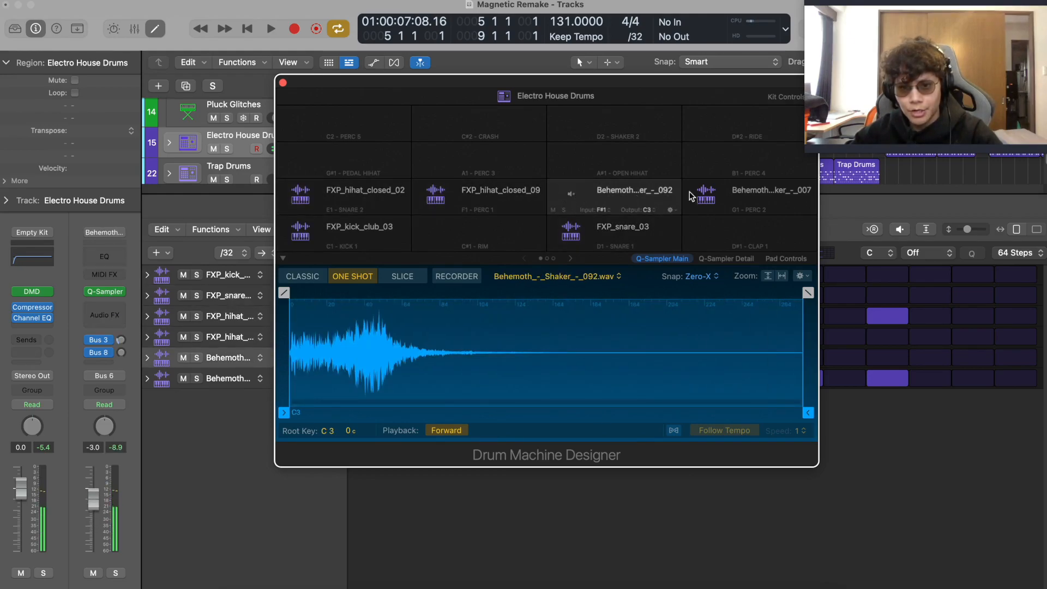
{"action": "left_click", "coordinate": [706, 191]}
{"action": "left_click", "coordinate": [282, 83]}
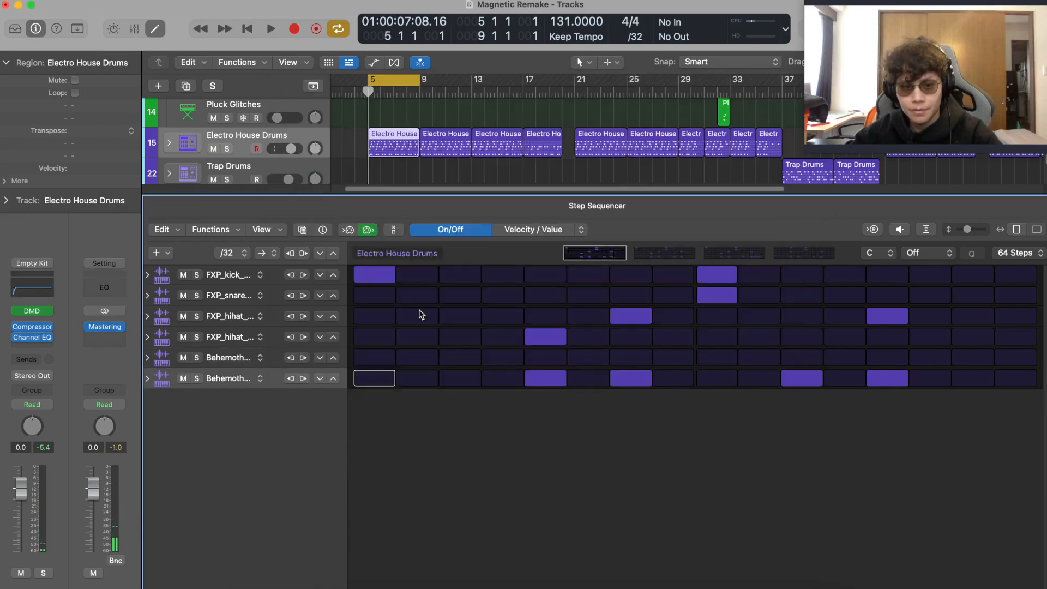
- Play the soloed Electro House Drums from bar 5, switching the cycle off, and clear the solo after stopping
{"action": "key", "text": "space"}
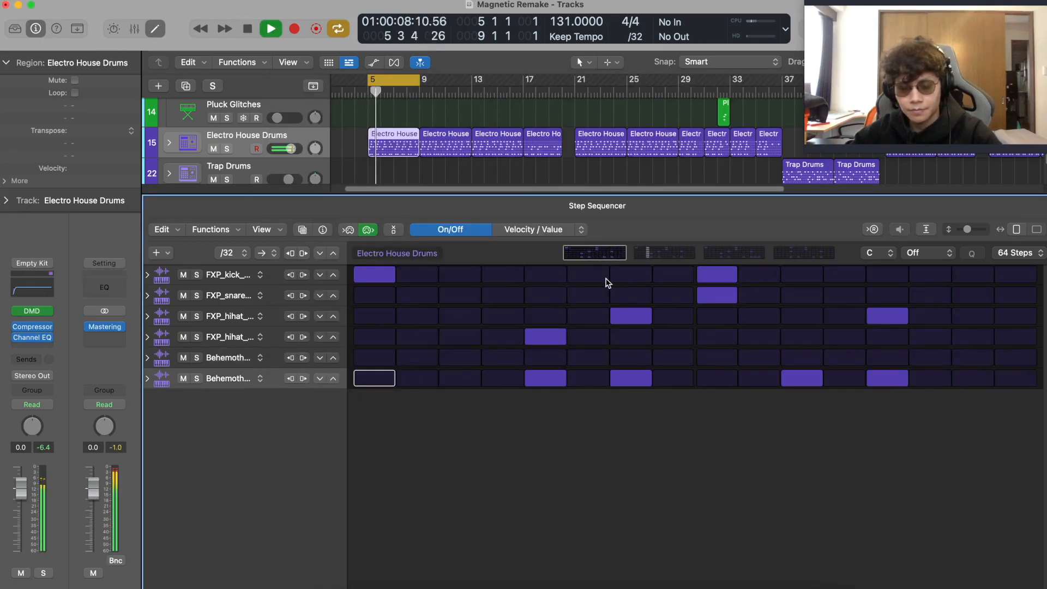
{"action": "key", "text": "ctrl+s"}
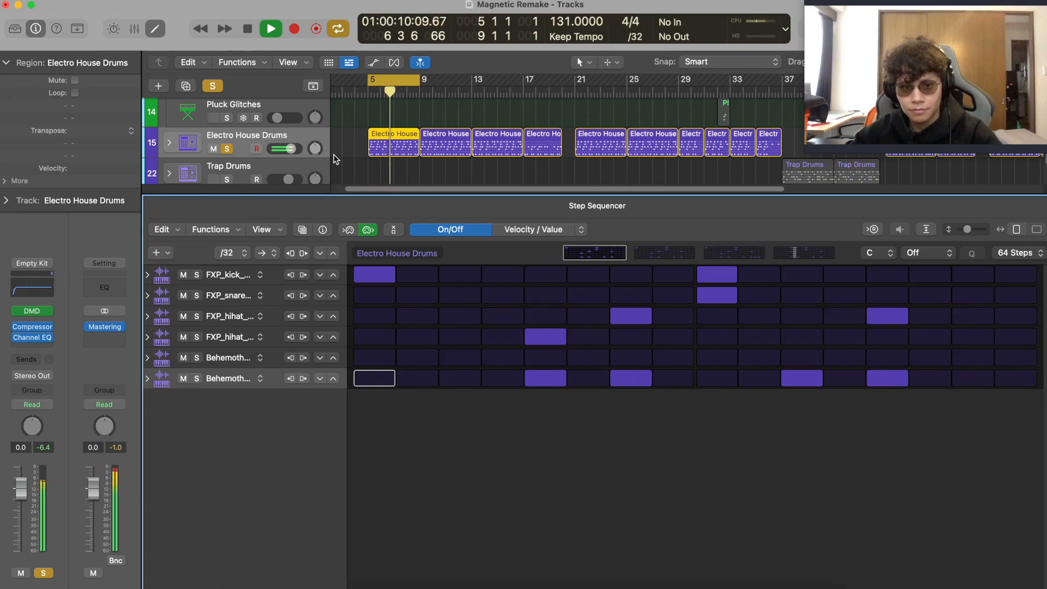
{"action": "key", "text": "c"}
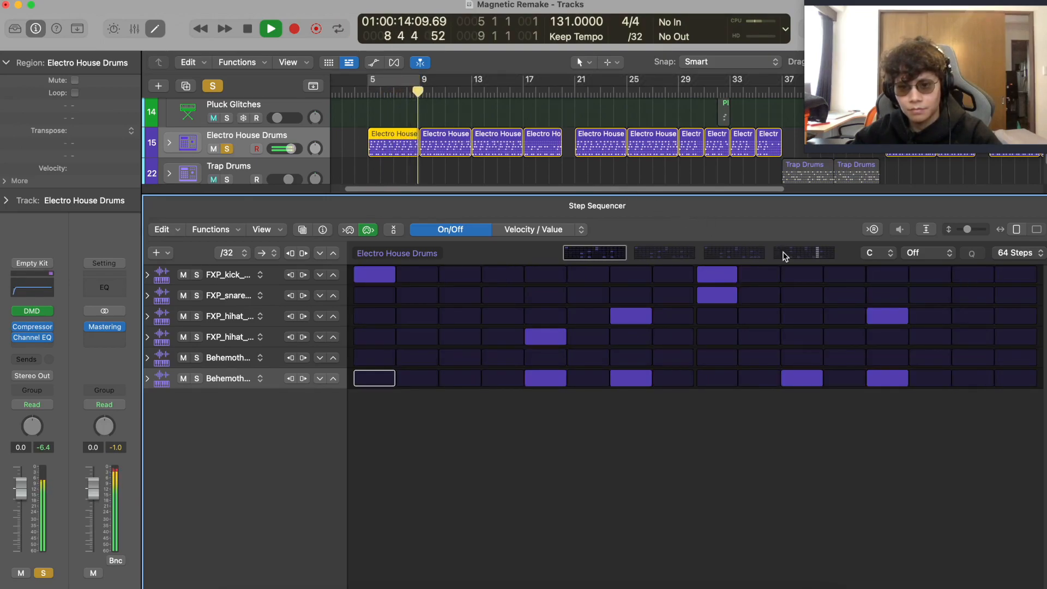
{"action": "key", "text": "space"}
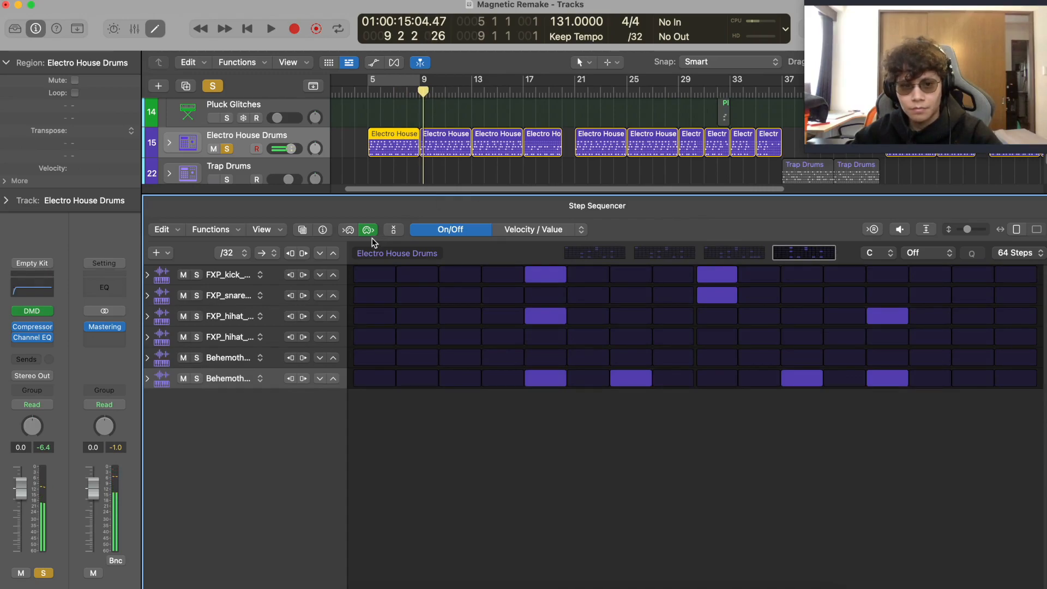
{"action": "scroll", "coordinate": [234, 126], "scroll_direction": "up", "scroll_amount": 3}
{"action": "left_click", "coordinate": [212, 87]}
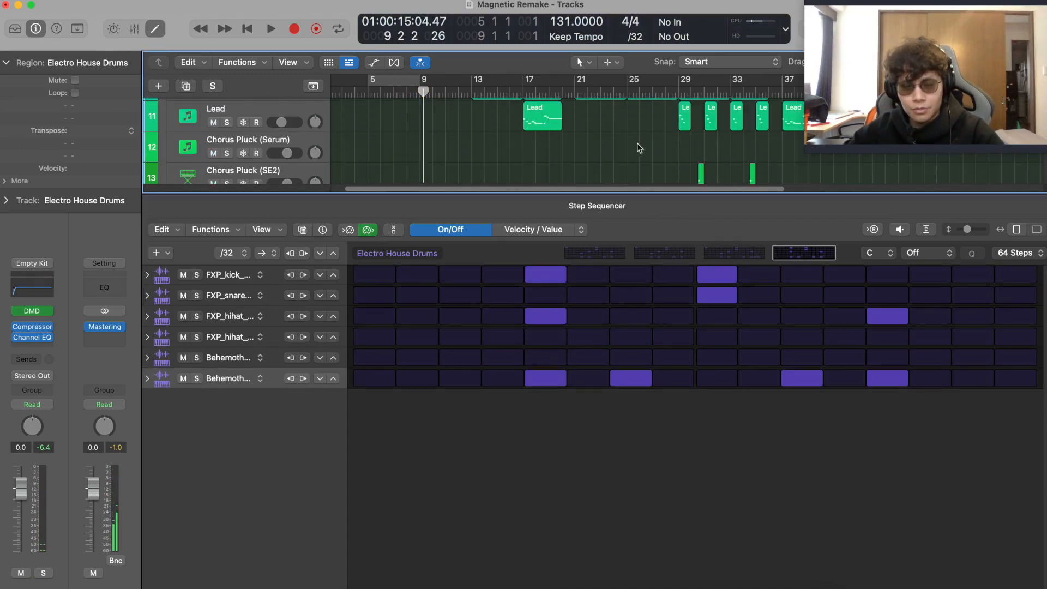
- Enlarge the tracks area above the Step Sequencer, place the playhead at bar 17 and clear the region selection
{"action": "left_click_drag", "start_coordinate": [410, 195], "coordinate": [409, 439]}
{"action": "scroll", "coordinate": [538, 235], "scroll_direction": "up", "scroll_amount": 10}
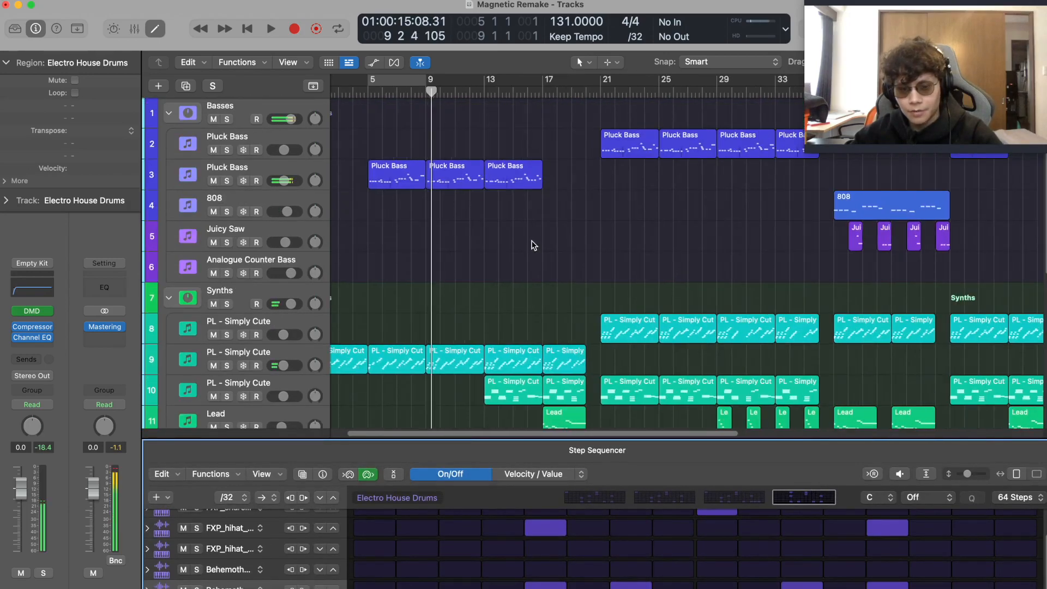
{"action": "left_click", "coordinate": [543, 92]}
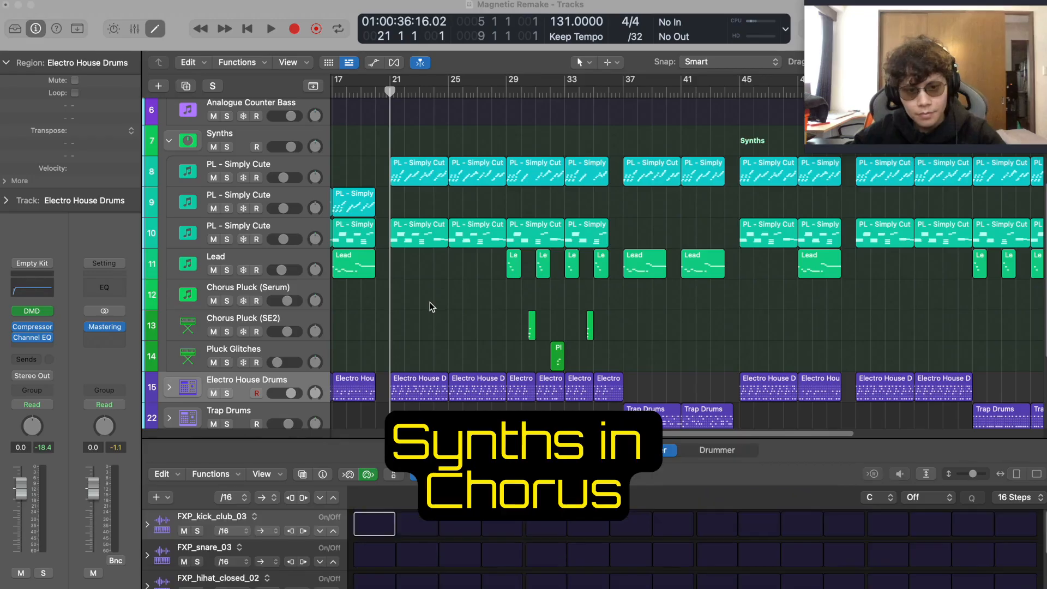
{"action": "left_click", "coordinate": [429, 299]}
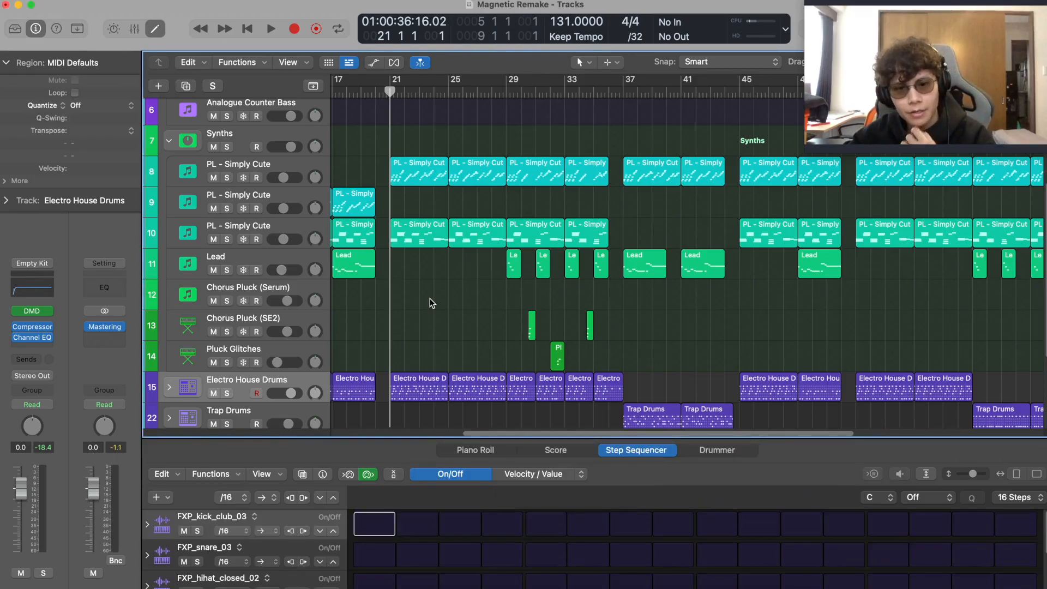
- Place the playhead at bar 29 and set the cycle range from bar 29 to bar 37 for the chorus
{"action": "key", "text": "shift+period"}
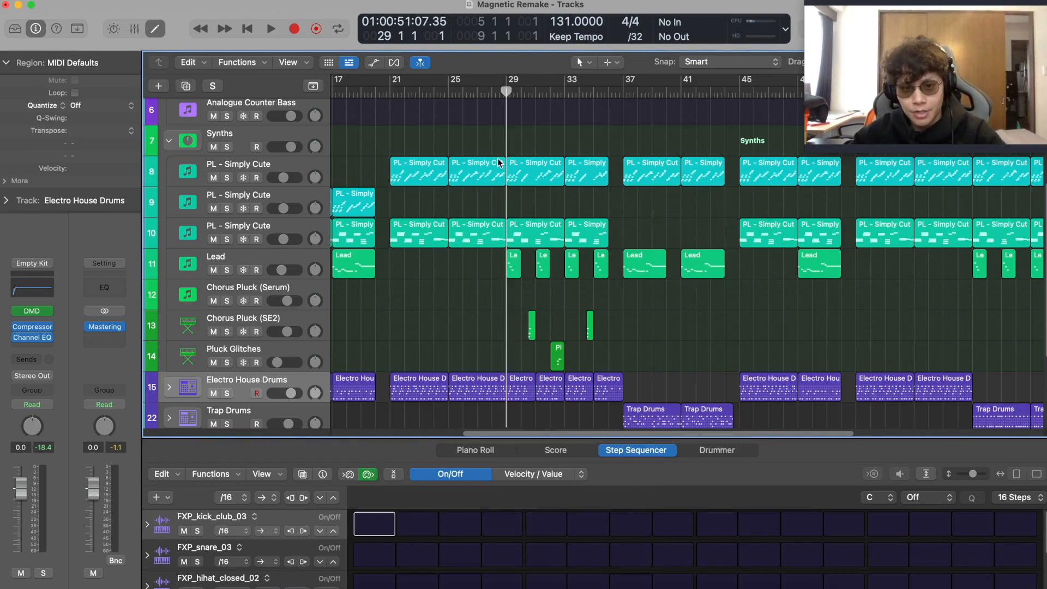
{"action": "key", "text": "super+Right"}
{"action": "key", "text": "super+Right"}
{"action": "key", "text": "super+Down"}
{"action": "key", "text": "super+Down"}
{"action": "key", "text": "super+Right"}
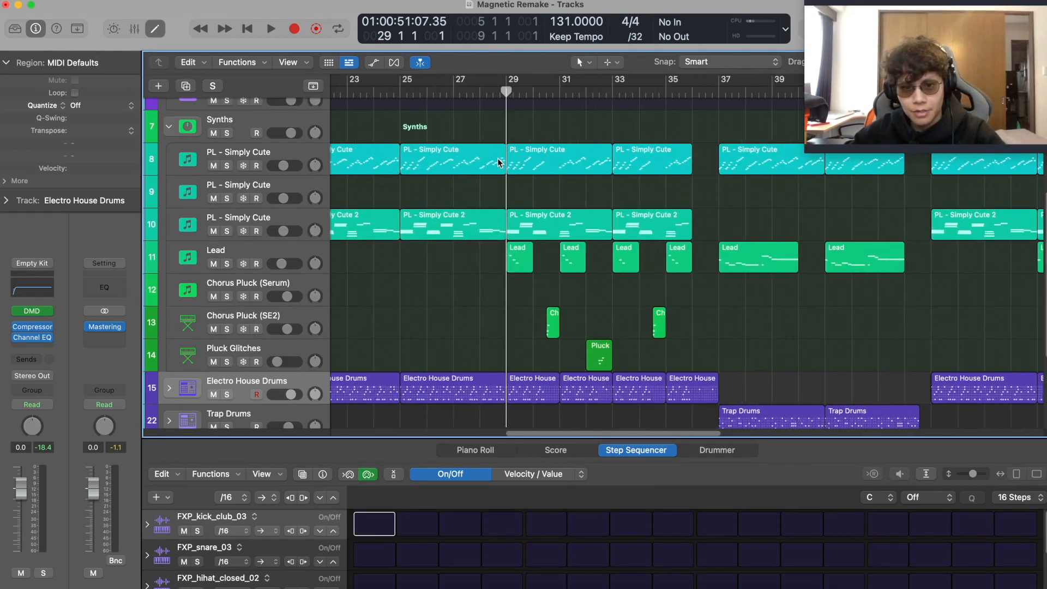
{"action": "scroll", "coordinate": [541, 203], "scroll_direction": "right", "scroll_amount": 5}
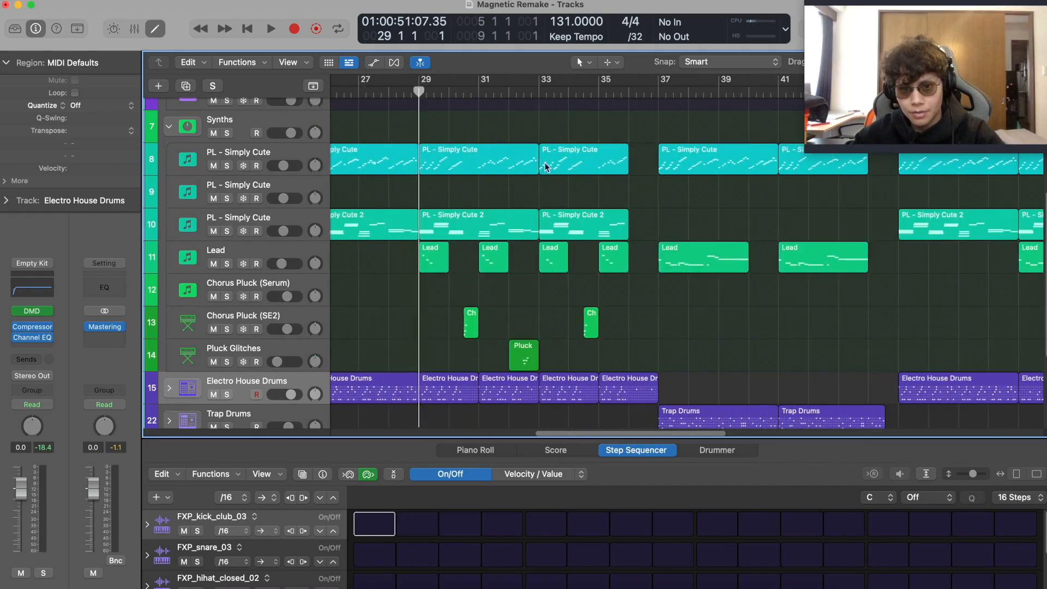
{"action": "left_click_drag", "start_coordinate": [420, 82], "coordinate": [661, 82]}
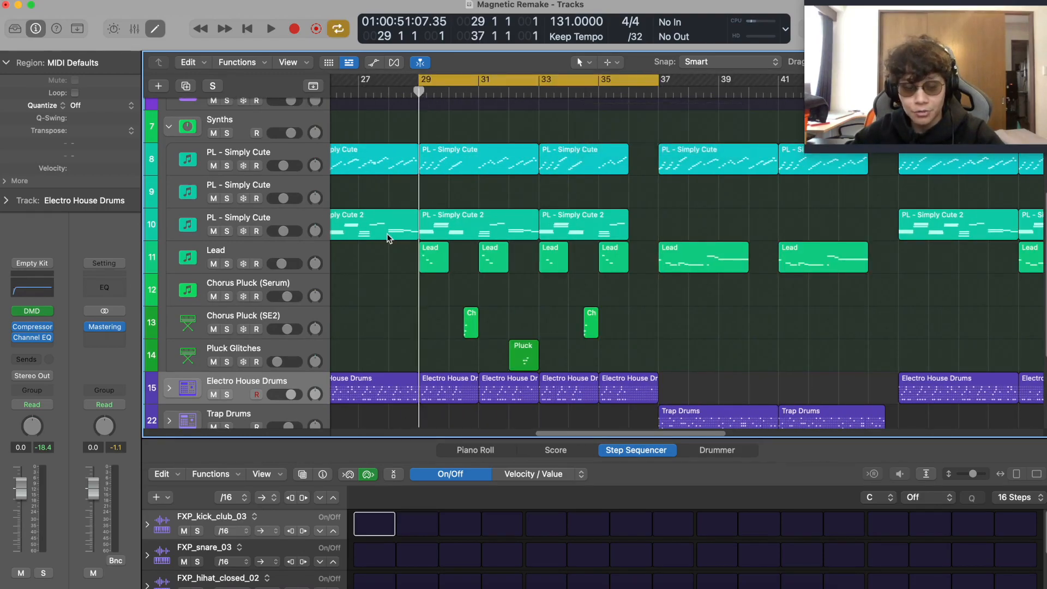
- Play the chorus section from bar 29, select the Chorus Pluck (SE2) track and replay the section
{"action": "key", "text": "space"}
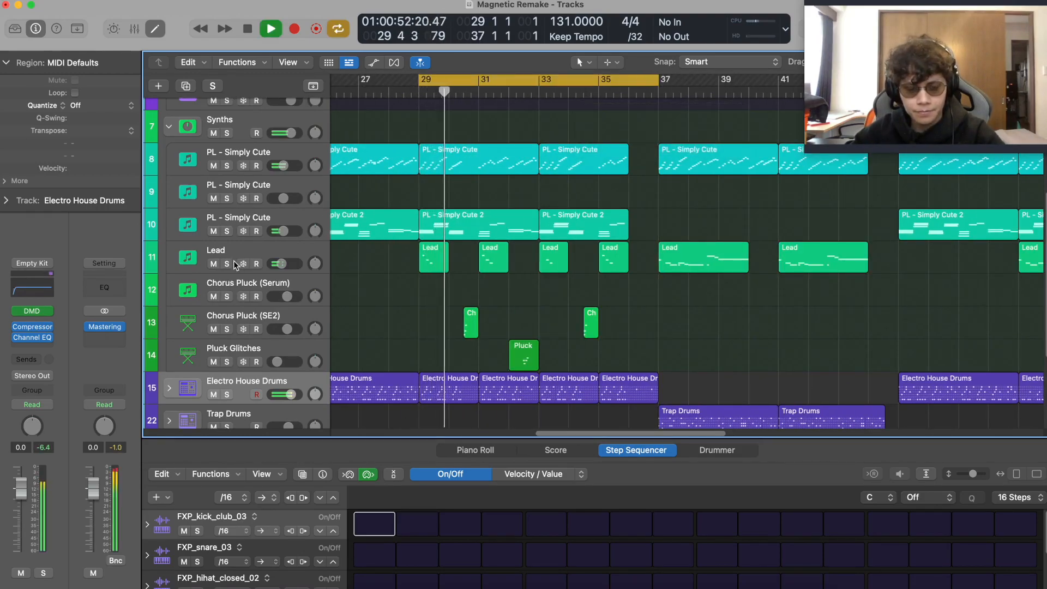
{"action": "key", "text": "space"}
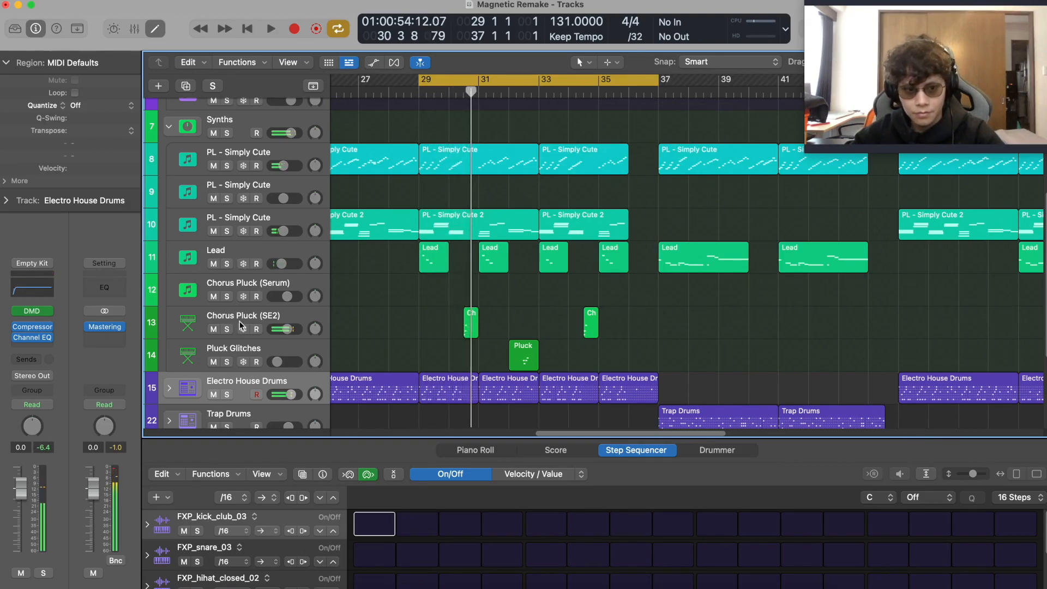
{"action": "left_click", "coordinate": [237, 323]}
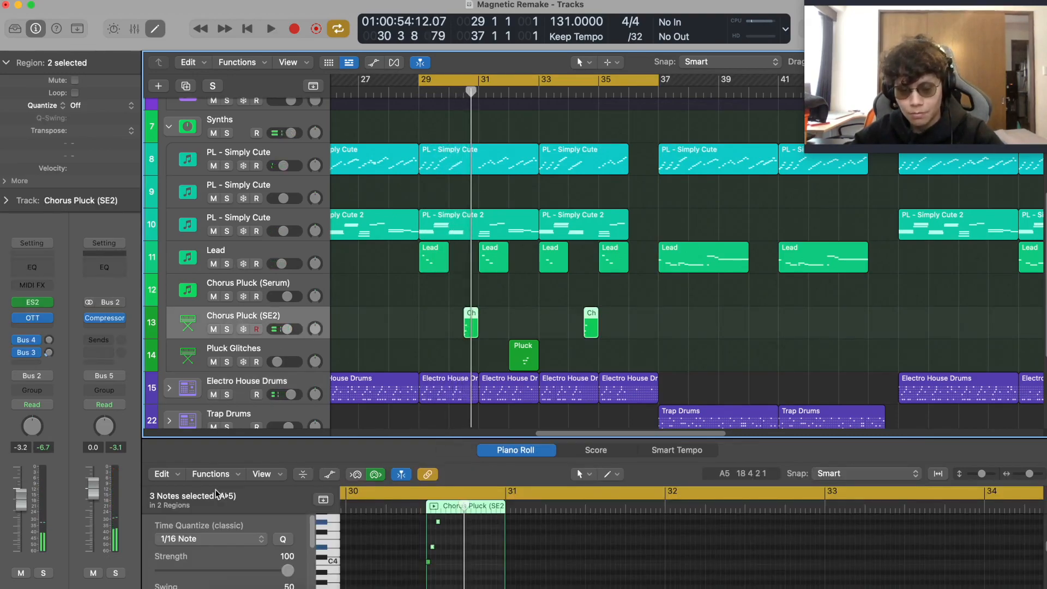
{"action": "key", "text": "space"}
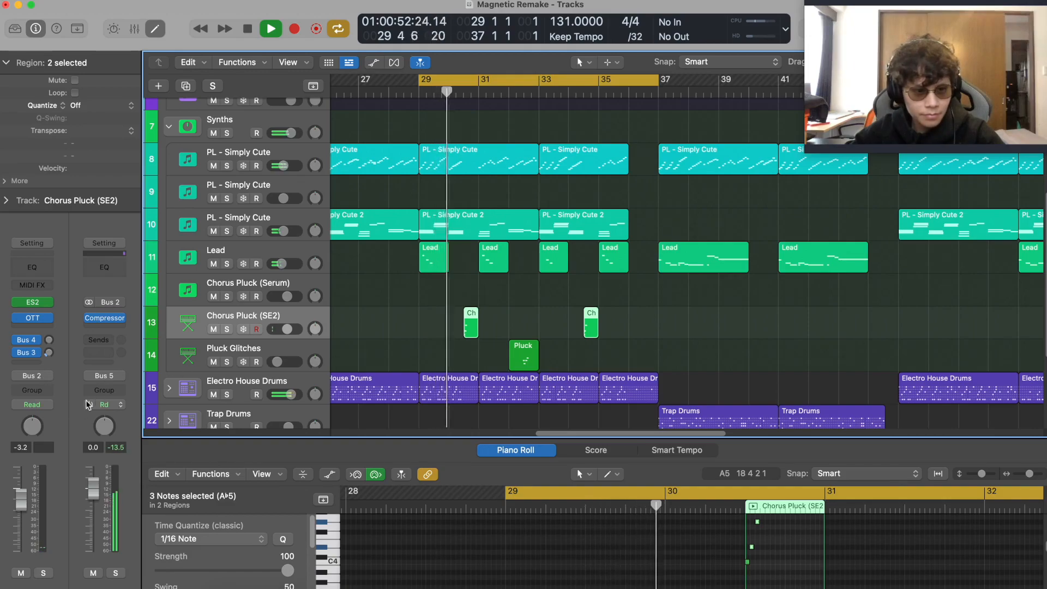
- Solo the Chorus Pluck (SE2) track, play its first chorus region and set the cycle range around it, ending at bar 31
{"action": "key", "text": "s"}
{"action": "key", "text": "space"}
{"action": "scroll", "coordinate": [237, 343], "scroll_direction": "down", "scroll_amount": 5}
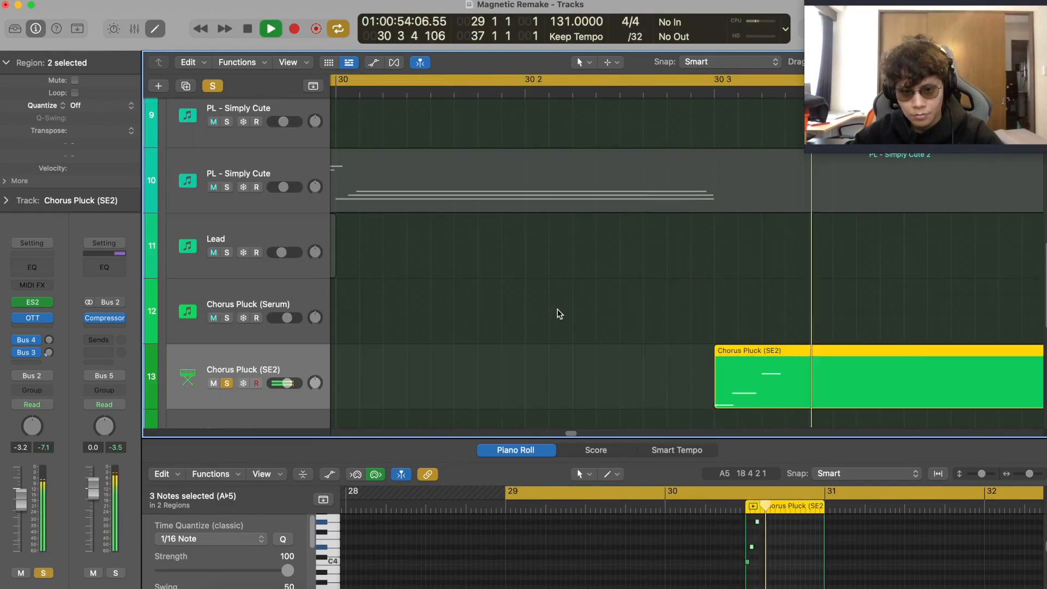
{"action": "key", "text": "space"}
{"action": "left_click_drag", "start_coordinate": [409, 81], "coordinate": [674, 80]}
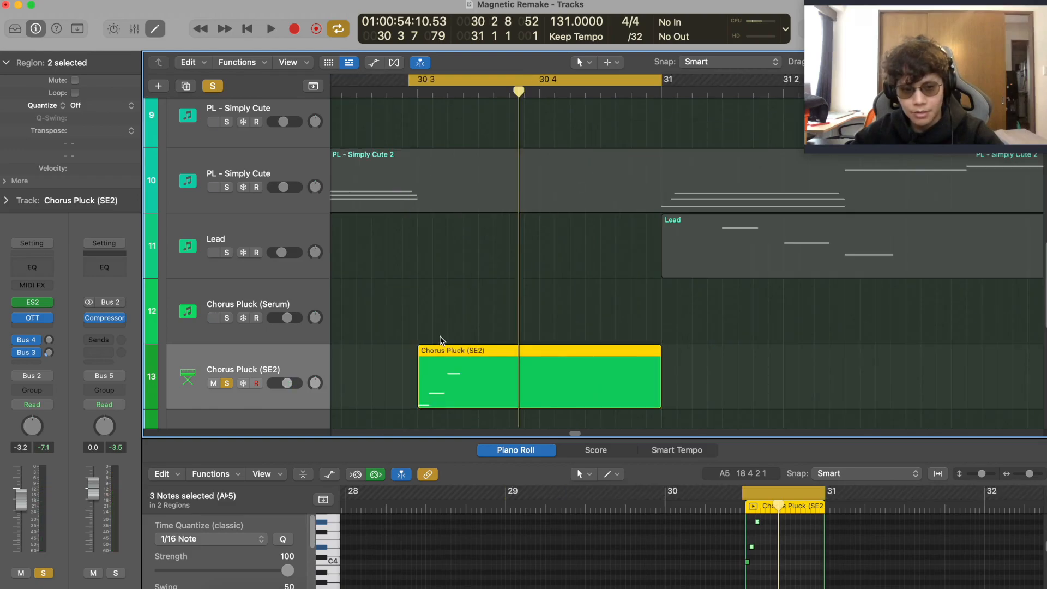
- Open the ES2 synth on Chorus Pluck (SE2), inspect its oscillator and filter settings, and audition the looped region
{"action": "mouse_move", "coordinate": [27, 308]}
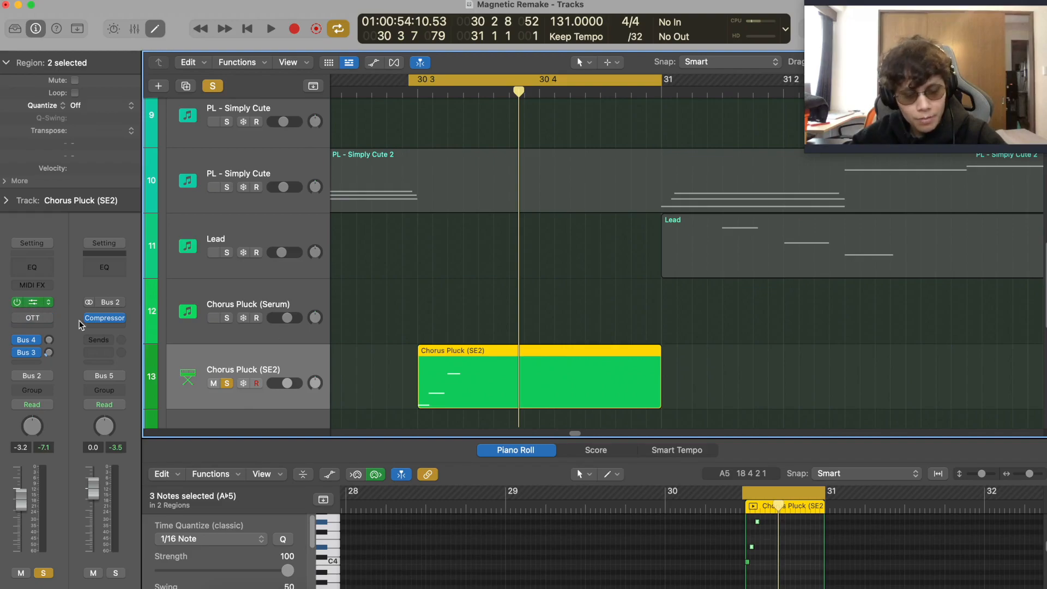
{"action": "left_click", "coordinate": [34, 302]}
{"action": "left_click_drag", "start_coordinate": [558, 161], "coordinate": [562, 139]}
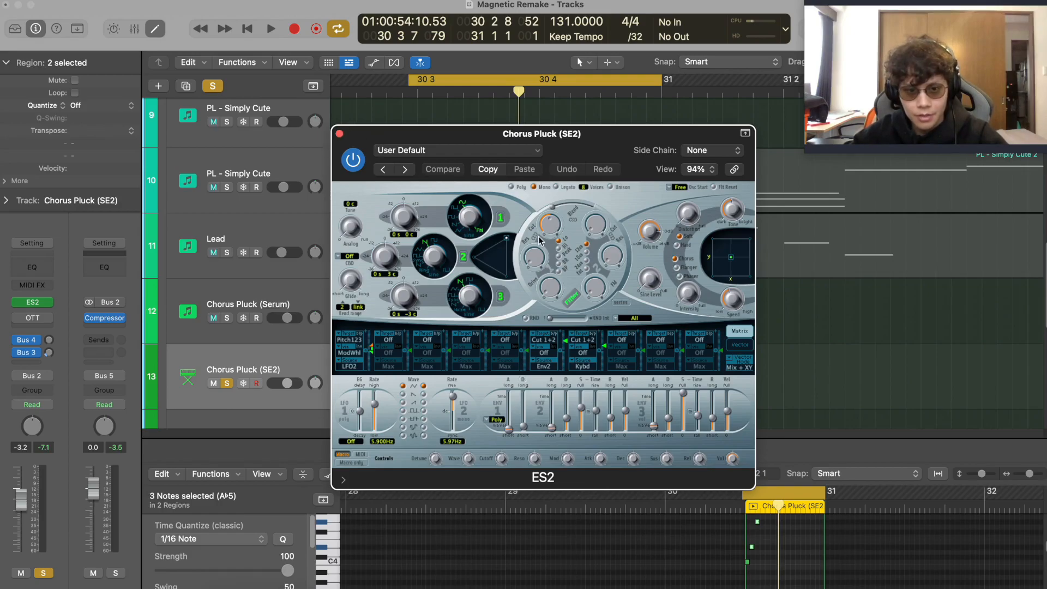
{"action": "left_click_drag", "start_coordinate": [506, 238], "coordinate": [524, 239]}
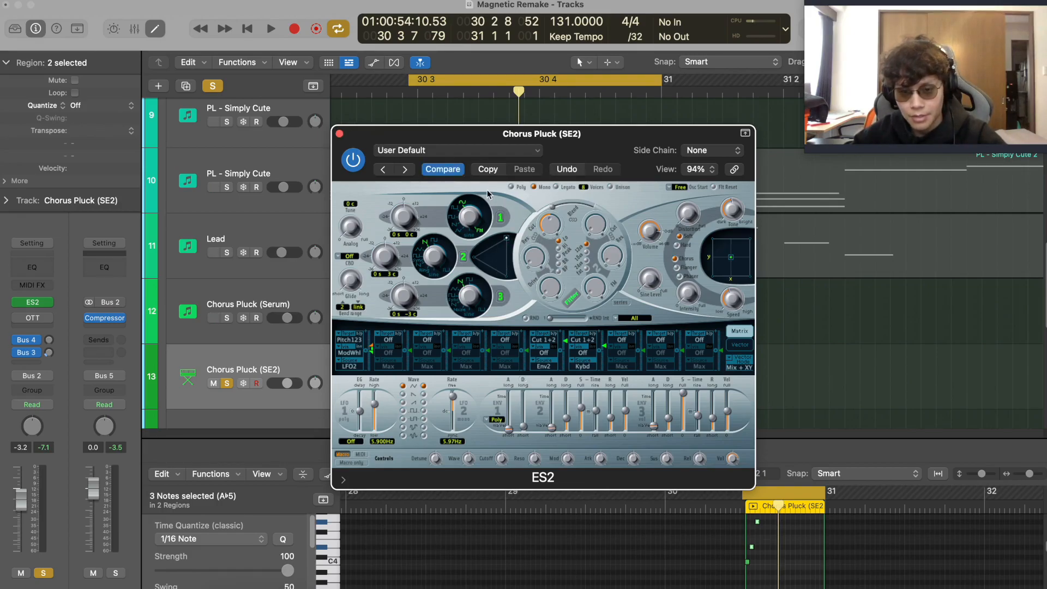
{"action": "key", "text": "space"}
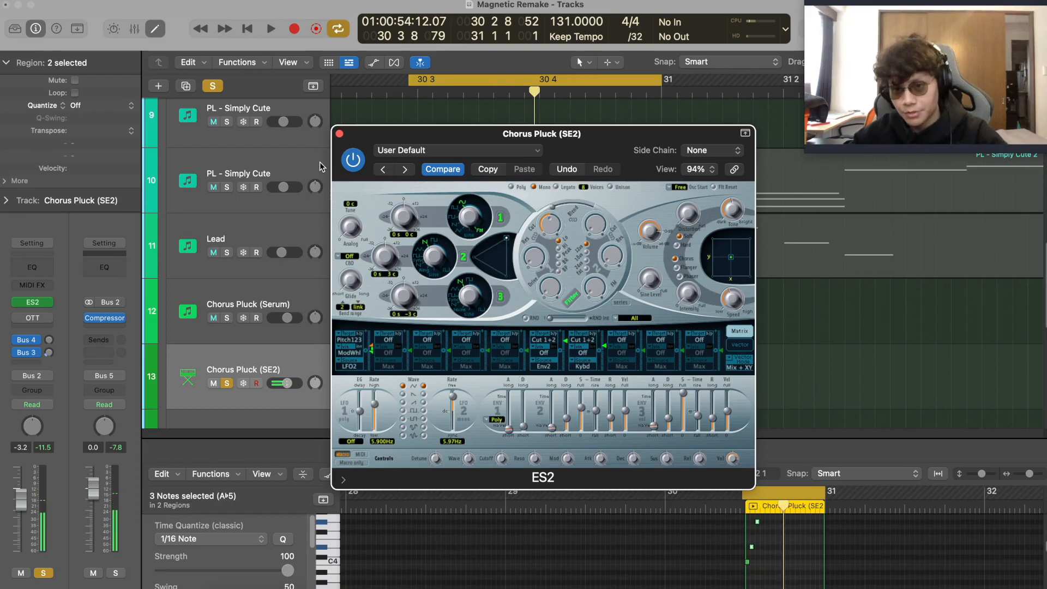
{"action": "left_click", "coordinate": [339, 133]}
{"action": "key", "text": "space"}
{"action": "key", "text": "space"}
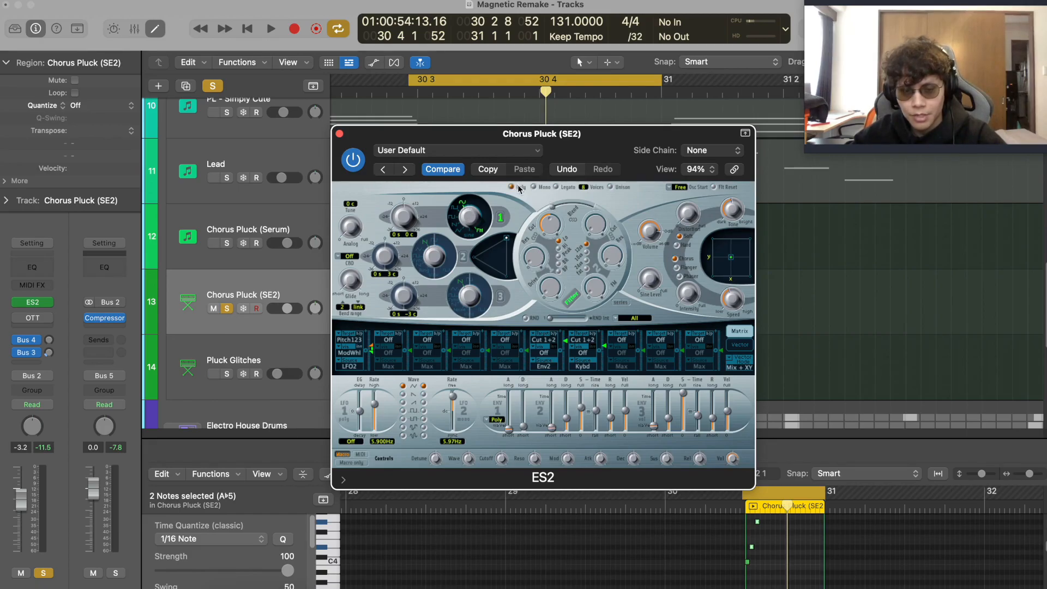
- Compare the pluck in ES2's Poly and Mono voice modes with only oscillator 1 active, leave it on Mono and close the synth
{"action": "key", "text": "space"}
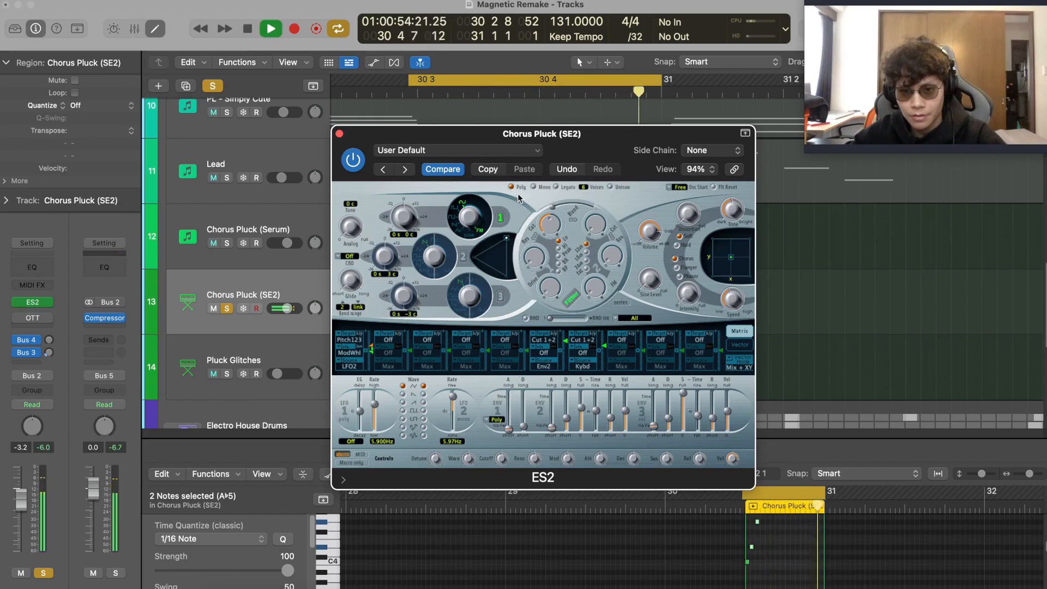
{"action": "key", "text": "space"}
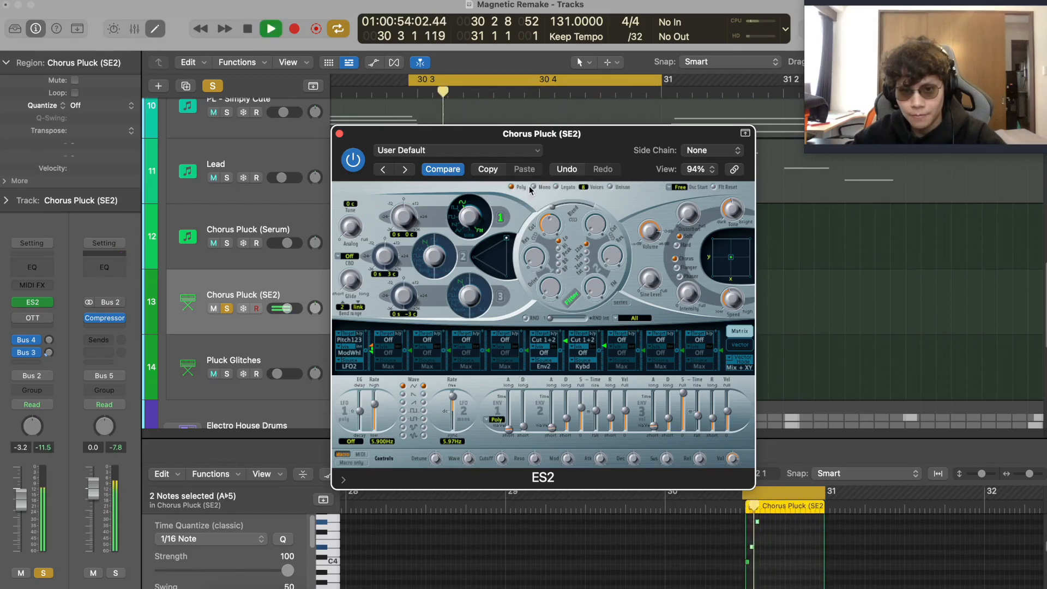
{"action": "key", "text": "space"}
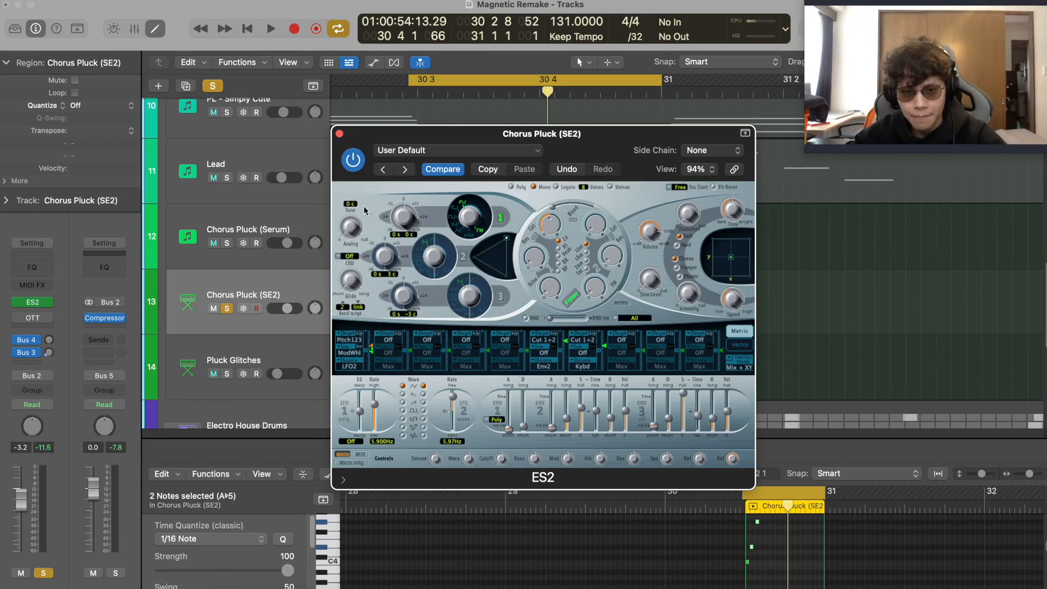
{"action": "left_click", "coordinate": [338, 134]}
- Enlarge the Piano Roll for the Chorus Pluck (SE2) region and select its two upper notes
{"action": "left_click_drag", "start_coordinate": [709, 463], "coordinate": [730, 297]}
{"action": "scroll", "coordinate": [769, 453], "scroll_direction": "up", "scroll_amount": 8}
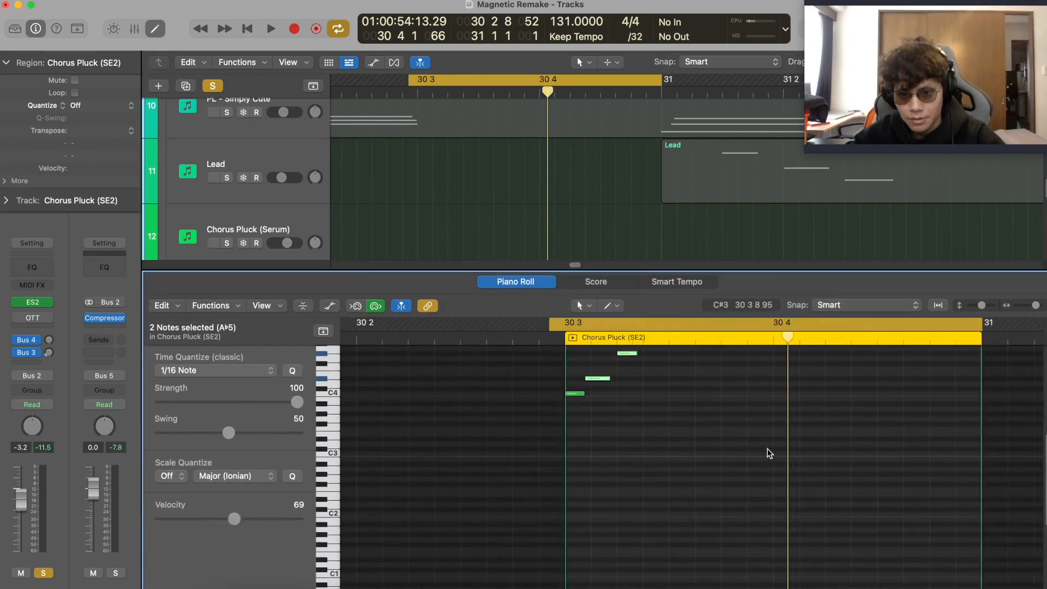
{"action": "scroll", "coordinate": [768, 452], "scroll_direction": "down", "scroll_amount": 1}
{"action": "scroll", "coordinate": [709, 447], "scroll_direction": "down", "scroll_amount": 1}
{"action": "scroll", "coordinate": [709, 447], "scroll_direction": "up", "scroll_amount": 4}
{"action": "left_click", "coordinate": [598, 508]}
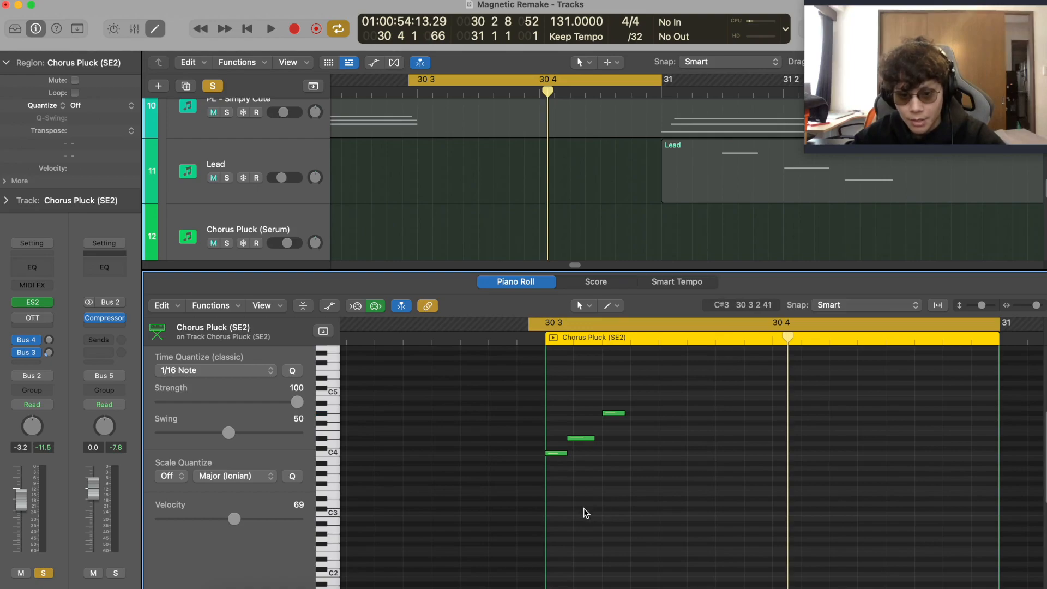
{"action": "left_click_drag", "start_coordinate": [585, 510], "coordinate": [632, 385]}
- Move the pluck region up to the Chorus Pluck (Serum) track, solo that track and show its Serum synth
{"action": "scroll", "coordinate": [245, 183], "scroll_direction": "down", "scroll_amount": 2}
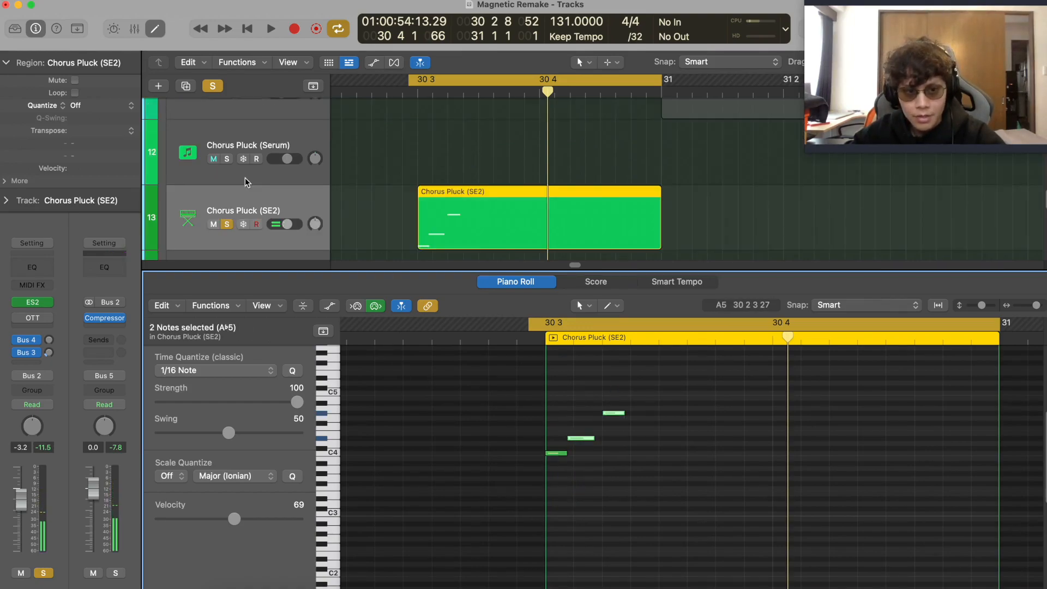
{"action": "scroll", "coordinate": [244, 209], "scroll_direction": "down", "scroll_amount": 1}
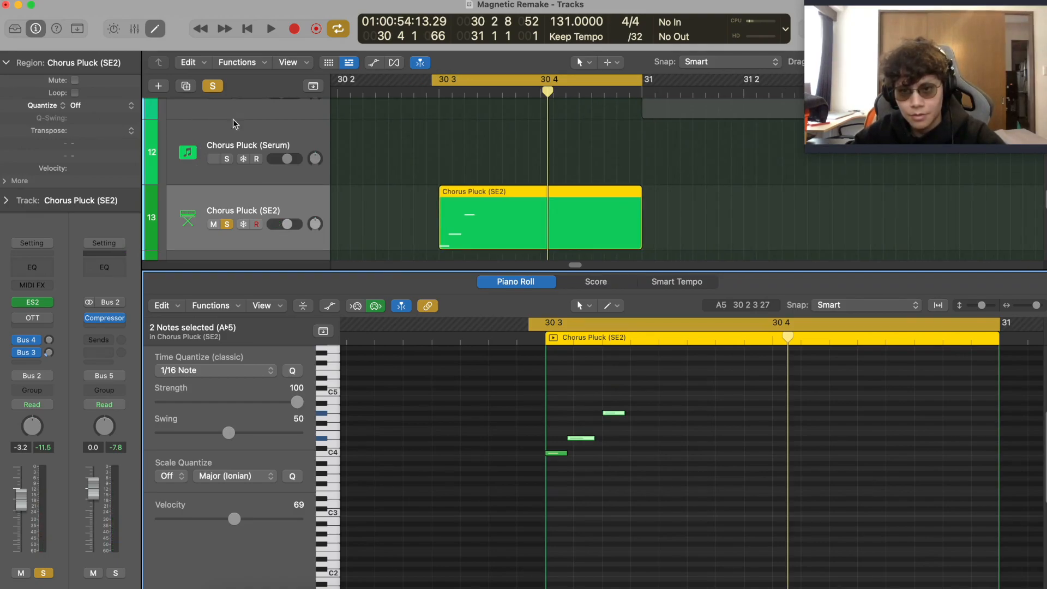
{"action": "left_click", "coordinate": [279, 140]}
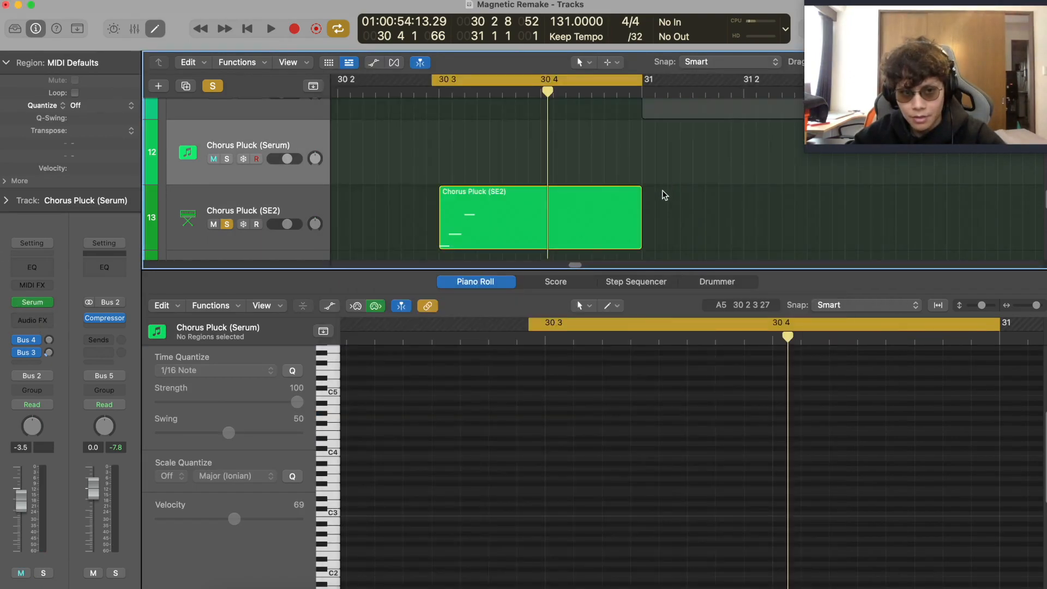
{"action": "left_click_drag", "start_coordinate": [582, 226], "coordinate": [582, 165]}
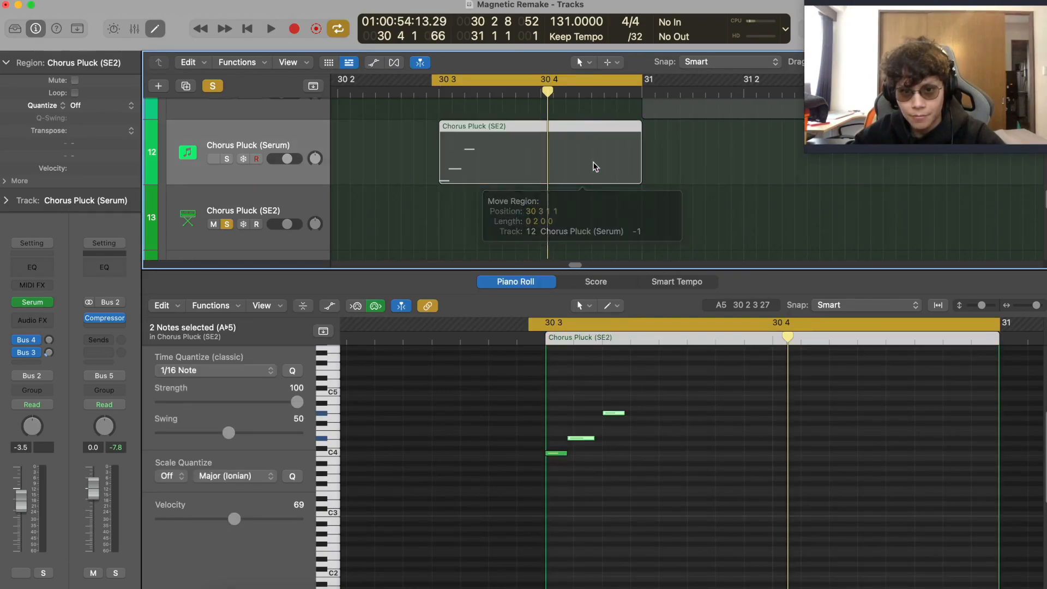
{"action": "key", "text": "v"}
{"action": "left_click", "coordinate": [227, 158]}
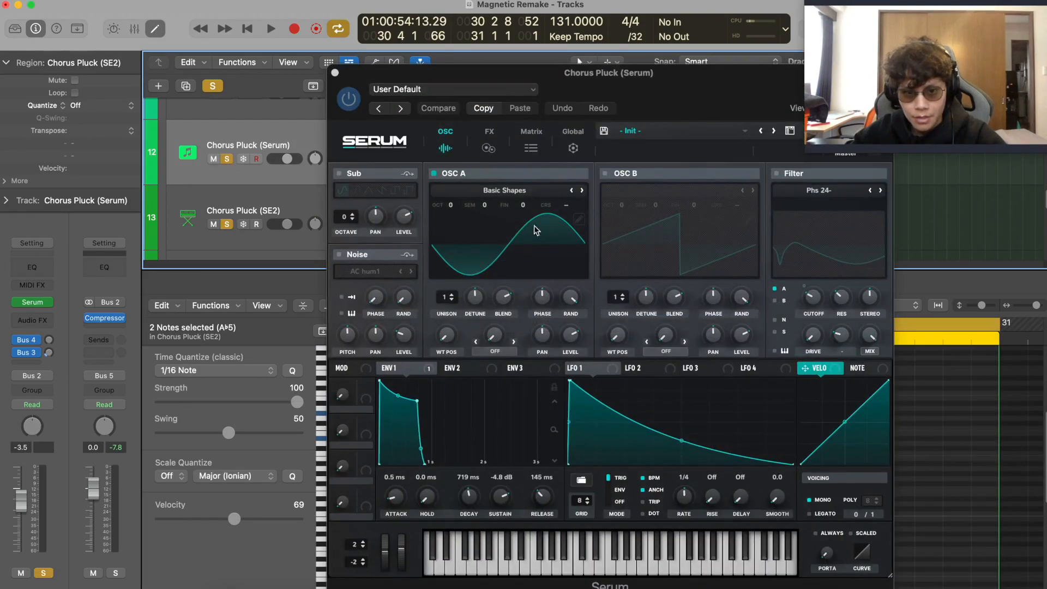
- Play the looped pluck through Serum before and after setting the ENV 1 release to 146 ms
{"action": "left_click_drag", "start_coordinate": [654, 72], "coordinate": [575, 41]}
{"action": "key", "text": "space"}
{"action": "key", "text": "space"}
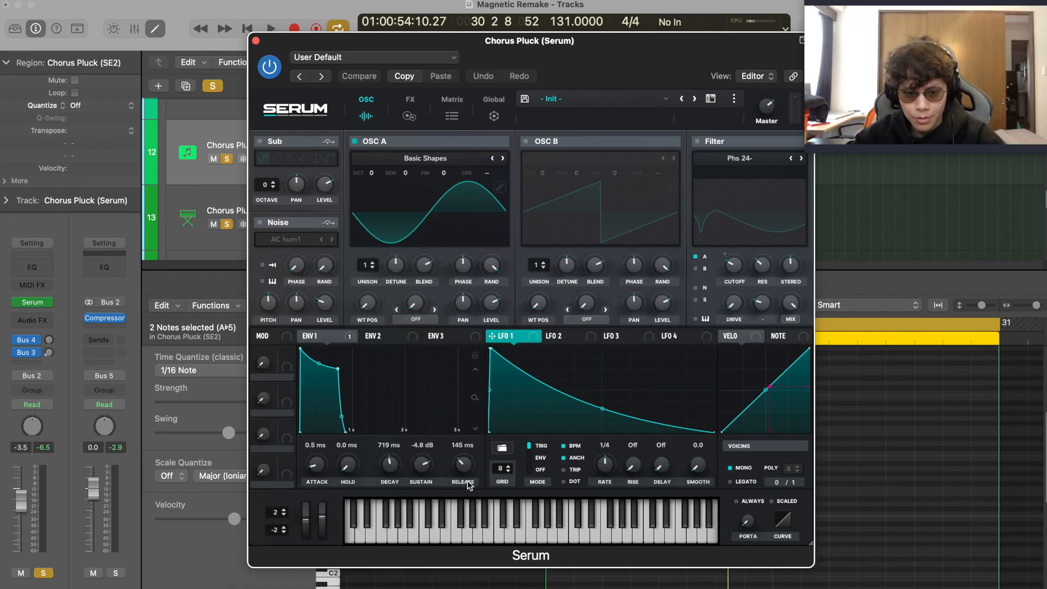
{"action": "mouse_move", "coordinate": [468, 475]}
{"action": "left_mouse_down"}
{"action": "mouse_move", "coordinate": [463, 427]}
{"action": "mouse_move", "coordinate": [462, 522]}
{"action": "mouse_move", "coordinate": [462, 467]}
{"action": "left_mouse_up"}
{"action": "key", "text": "space"}
{"action": "key", "text": "space"}
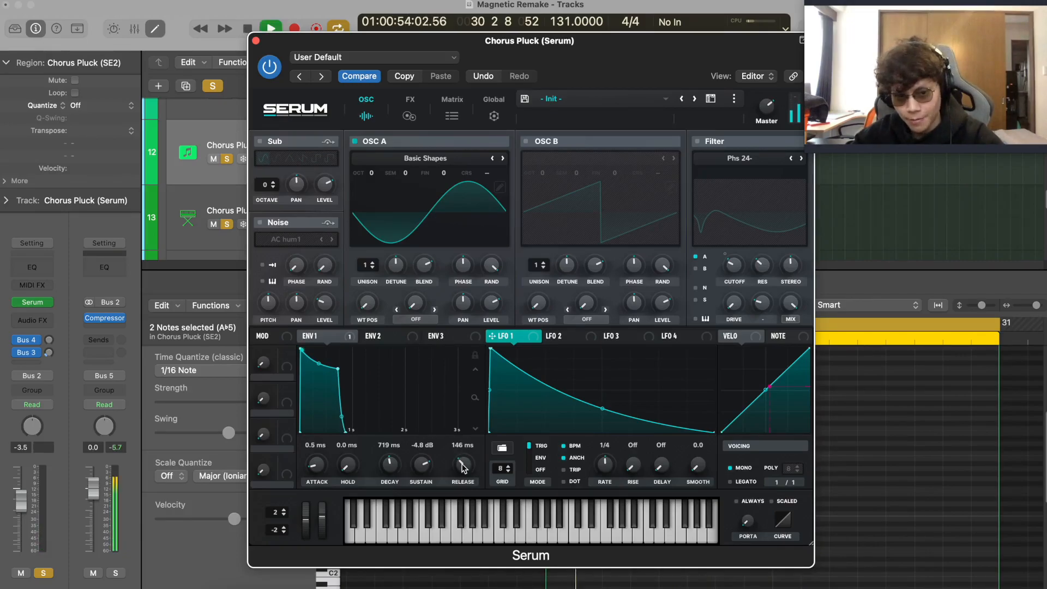
- Review Serum's effects page with its Hyper/Dimension and multiband Compressor, return to the oscillators and close the synth
{"action": "left_click", "coordinate": [409, 108]}
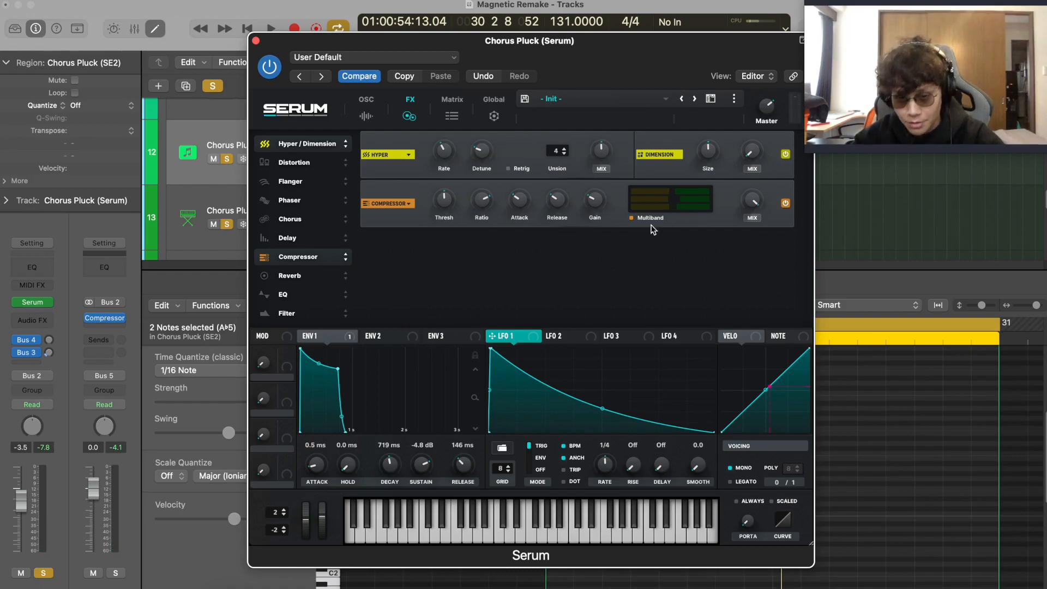
{"action": "left_click", "coordinate": [366, 108]}
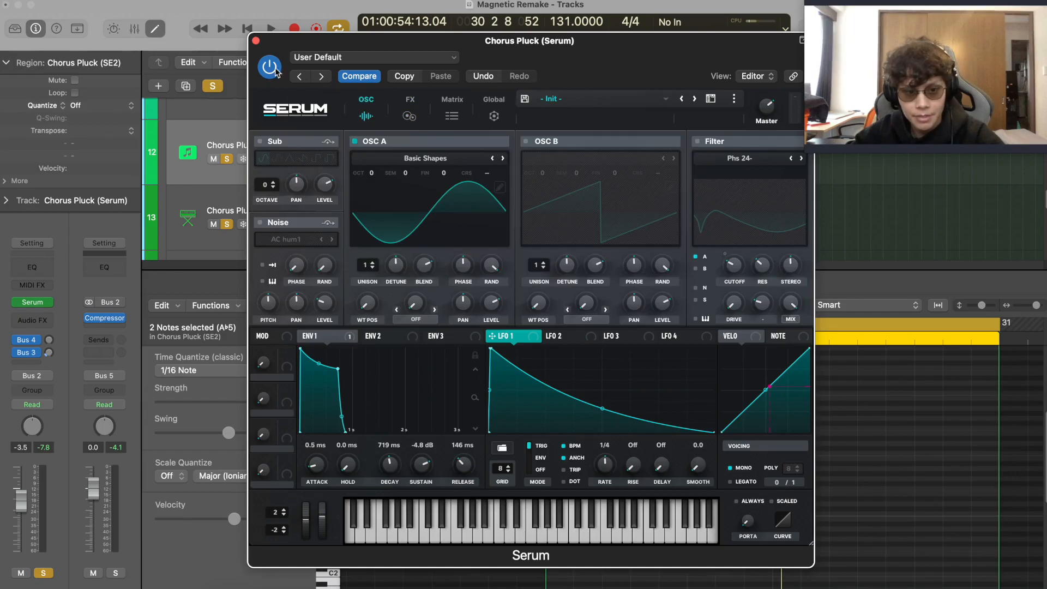
{"action": "left_click", "coordinate": [255, 41]}
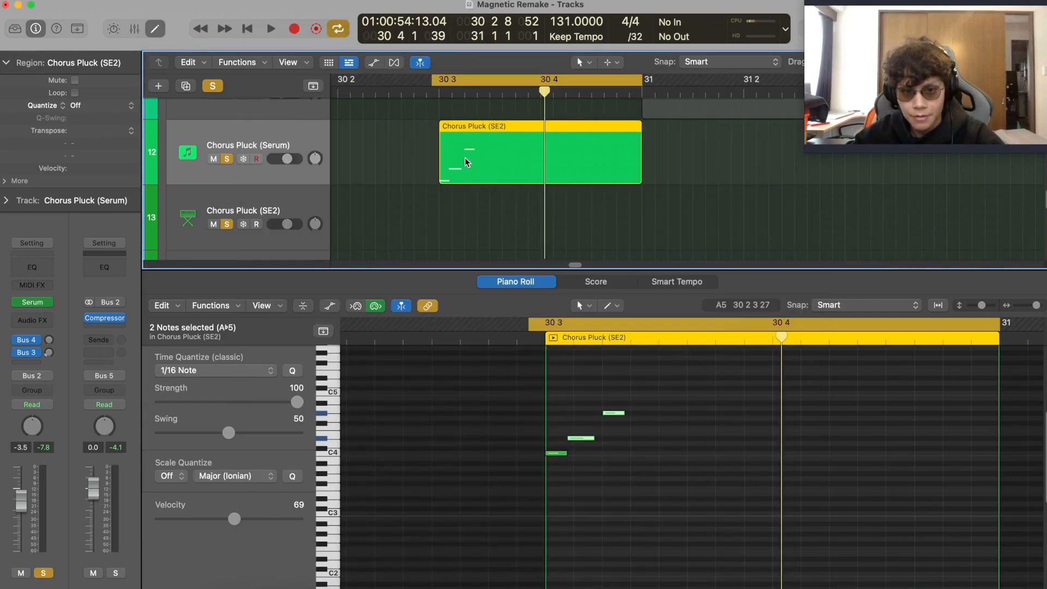
- Move the pluck region back down to the Chorus Pluck (SE2) track and audition it while viewing the OTT settings
{"action": "left_click_drag", "start_coordinate": [467, 173], "coordinate": [464, 231]}
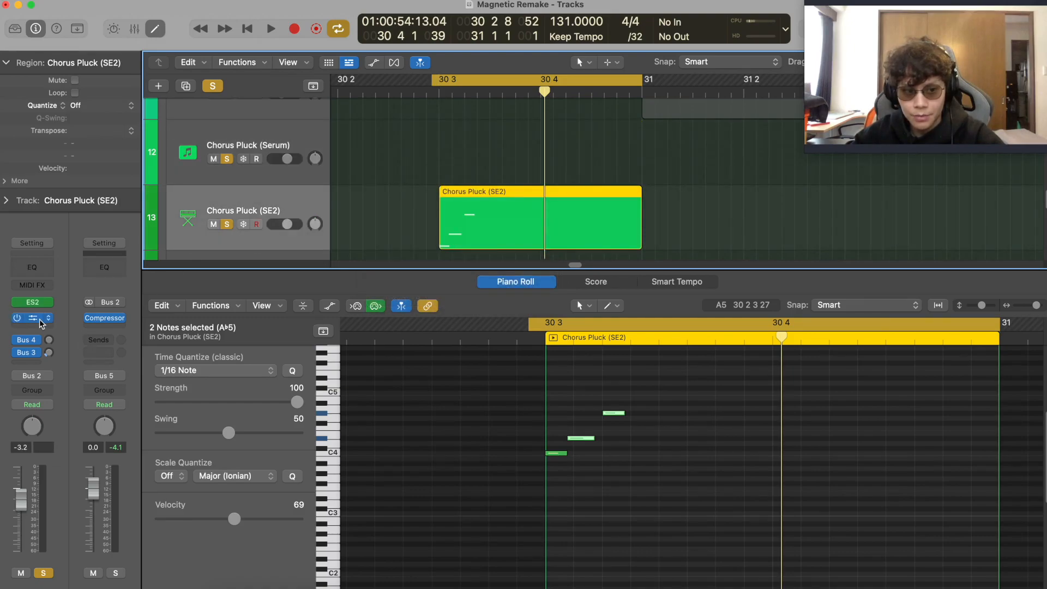
{"action": "left_click", "coordinate": [38, 320]}
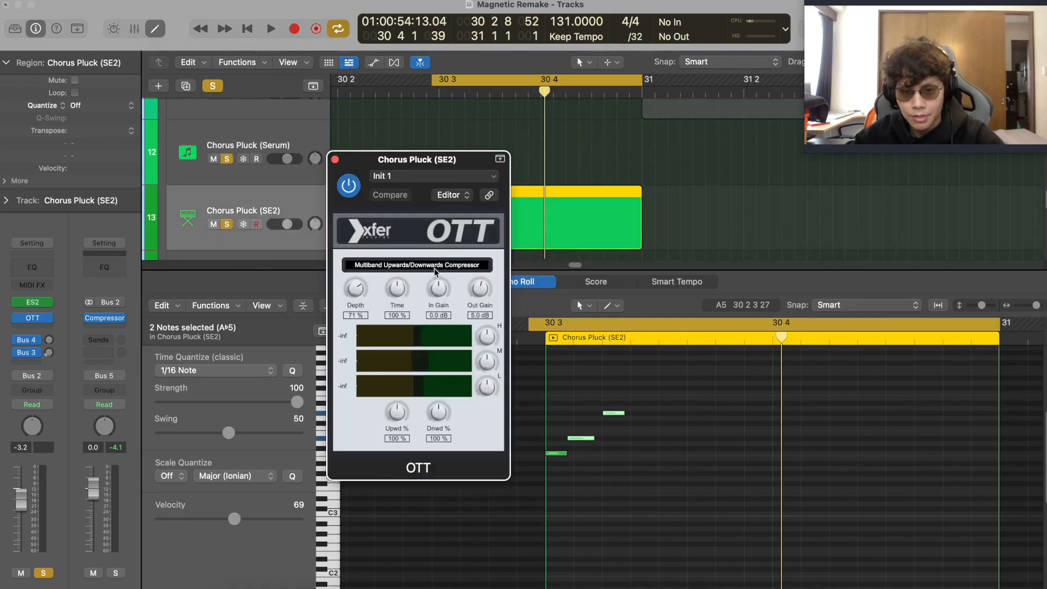
{"action": "key", "text": "space"}
{"action": "key", "text": "space"}
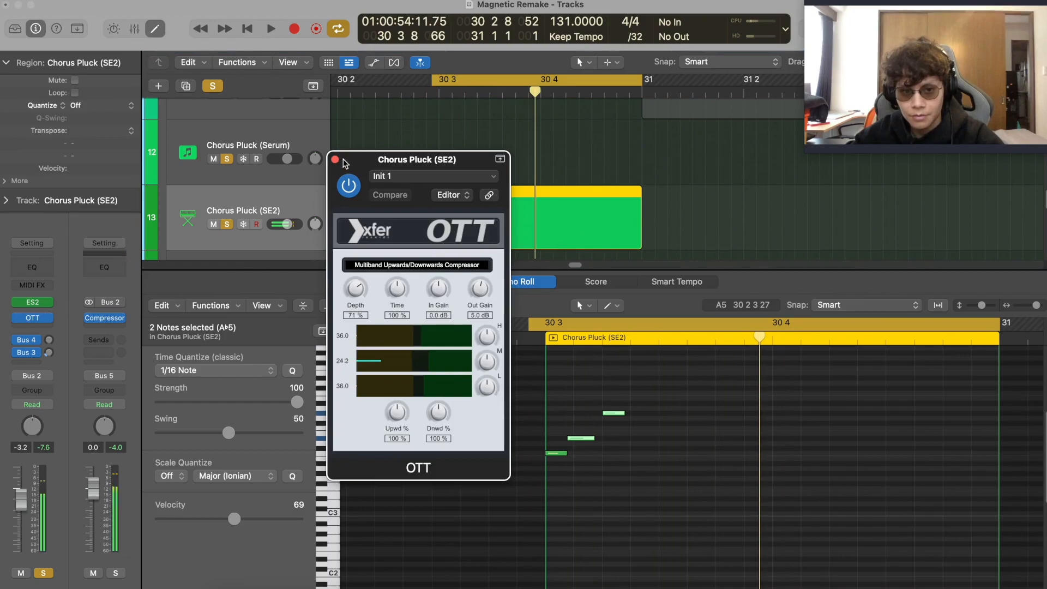
{"action": "left_click", "coordinate": [336, 159]}
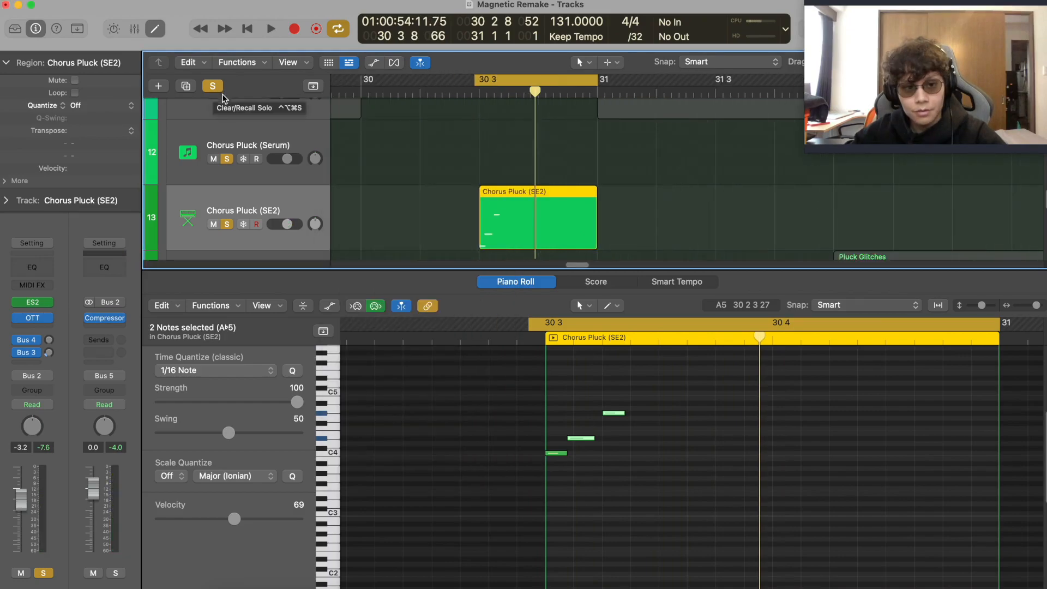
- Clear all soloed tracks and switch the cycle off, with the tracks area zoomed out around bars 29 to 33
{"action": "key", "text": "super+Up"}
{"action": "key", "text": "super+Up"}
{"action": "key", "text": "super+Up"}
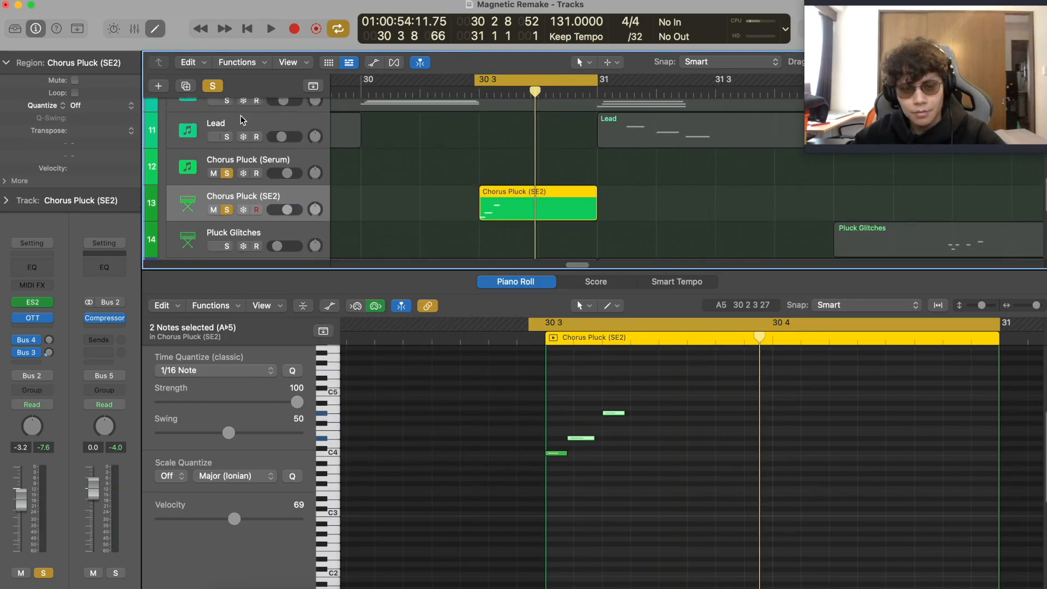
{"action": "key", "text": "super+Left"}
{"action": "left_click", "coordinate": [218, 88]}
{"action": "key", "text": "super+Left"}
{"action": "key", "text": "c"}
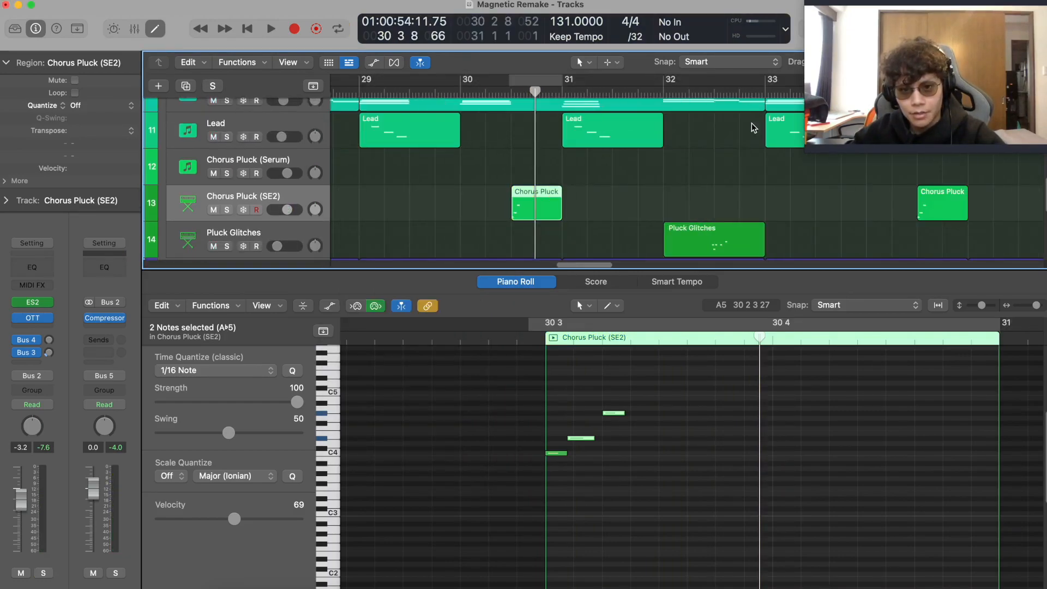
- Play the full mix through to the Pluck Glitches region and set the cycle range from bar 32 to bar 33
{"action": "key", "text": "space"}
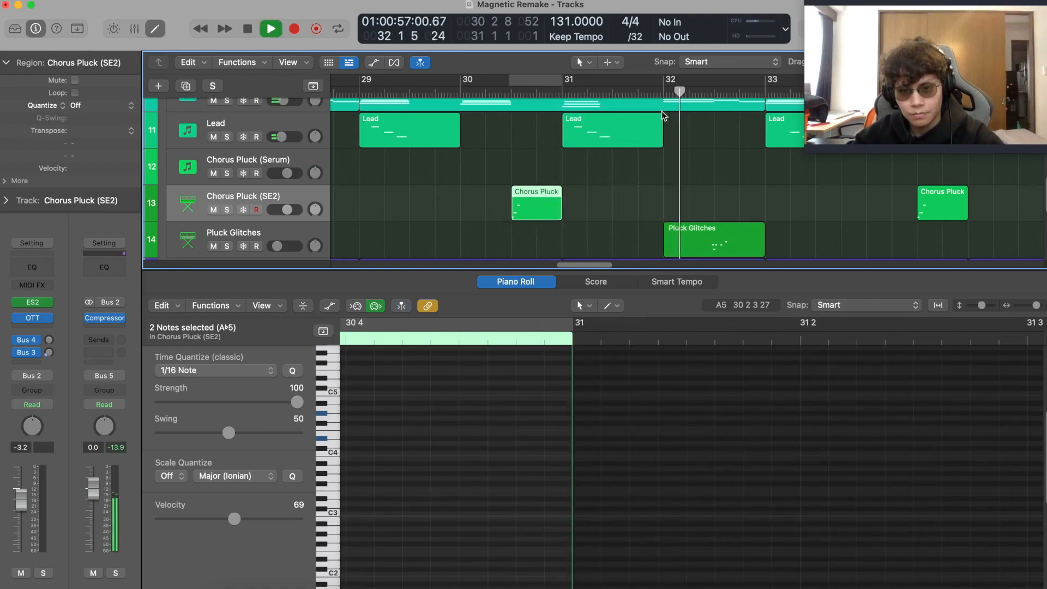
{"action": "key", "text": "space"}
{"action": "left_click_drag", "start_coordinate": [660, 81], "coordinate": [755, 82]}
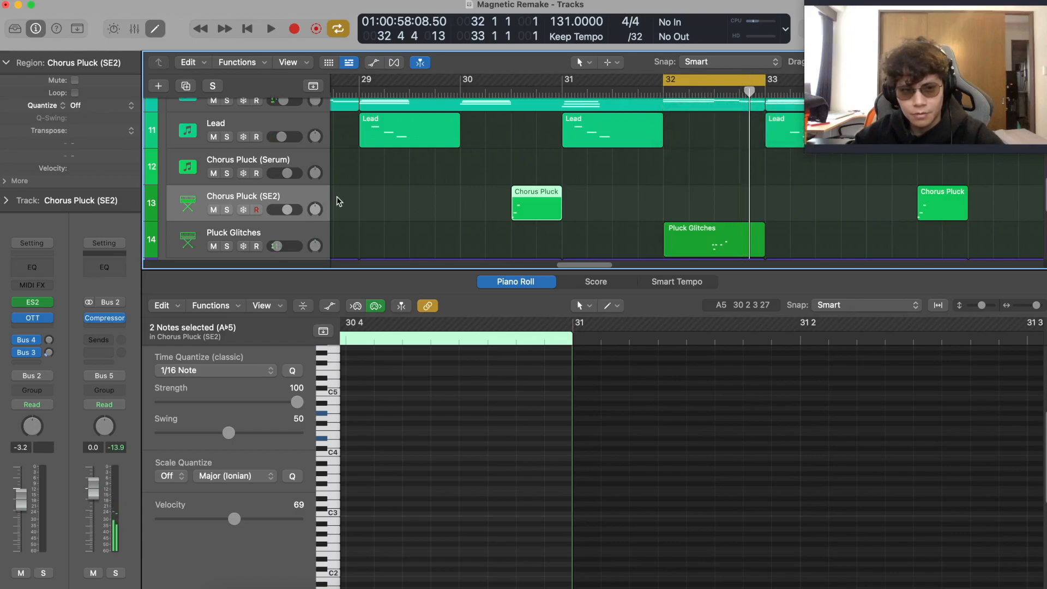
- Select the Pluck Glitches track, turn off oscillators 1 and 3 in its ES2 synth and close the synth window
{"action": "left_click", "coordinate": [291, 239]}
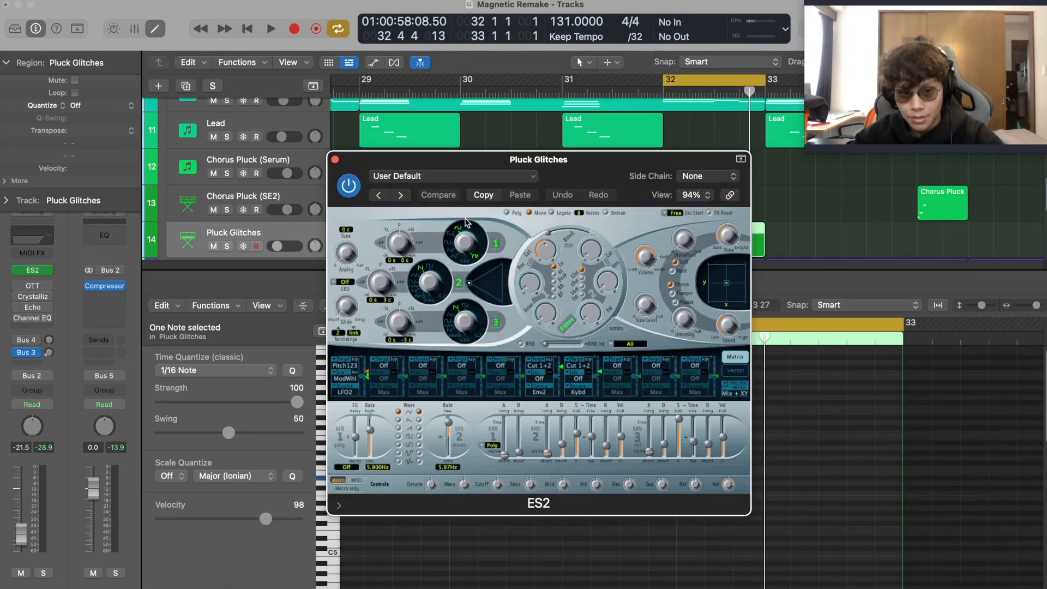
{"action": "left_click", "coordinate": [469, 283]}
{"action": "left_click", "coordinate": [499, 247]}
{"action": "left_click", "coordinate": [496, 322]}
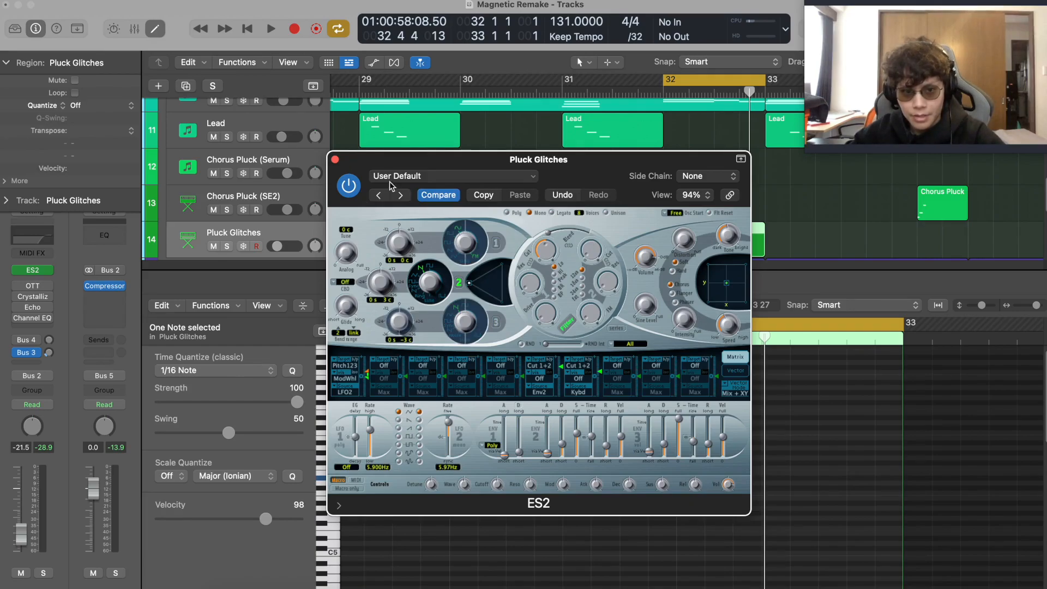
{"action": "left_click", "coordinate": [335, 160]}
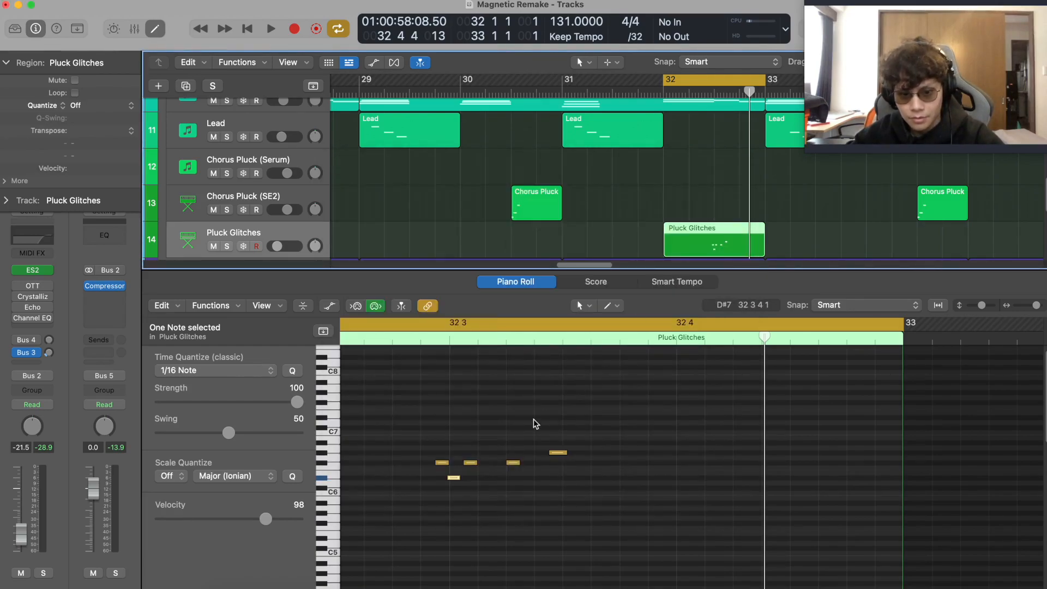
- Select all five Pluck Glitches notes in the Piano Roll and open the track's OTT compressor
{"action": "left_click", "coordinate": [415, 451]}
{"action": "left_click_drag", "start_coordinate": [413, 447], "coordinate": [575, 490]}
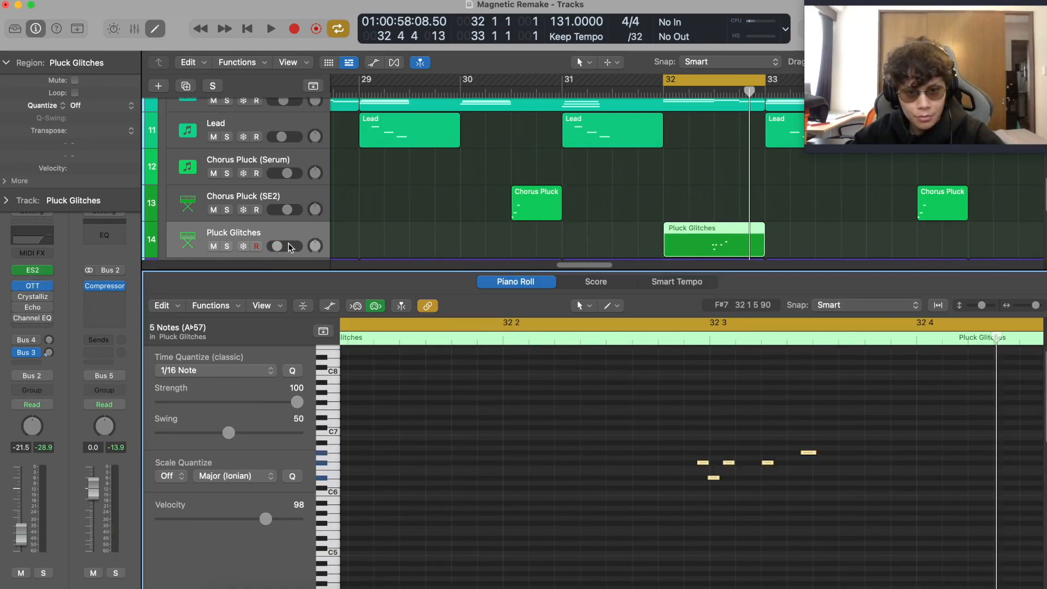
{"action": "left_click", "coordinate": [33, 289]}
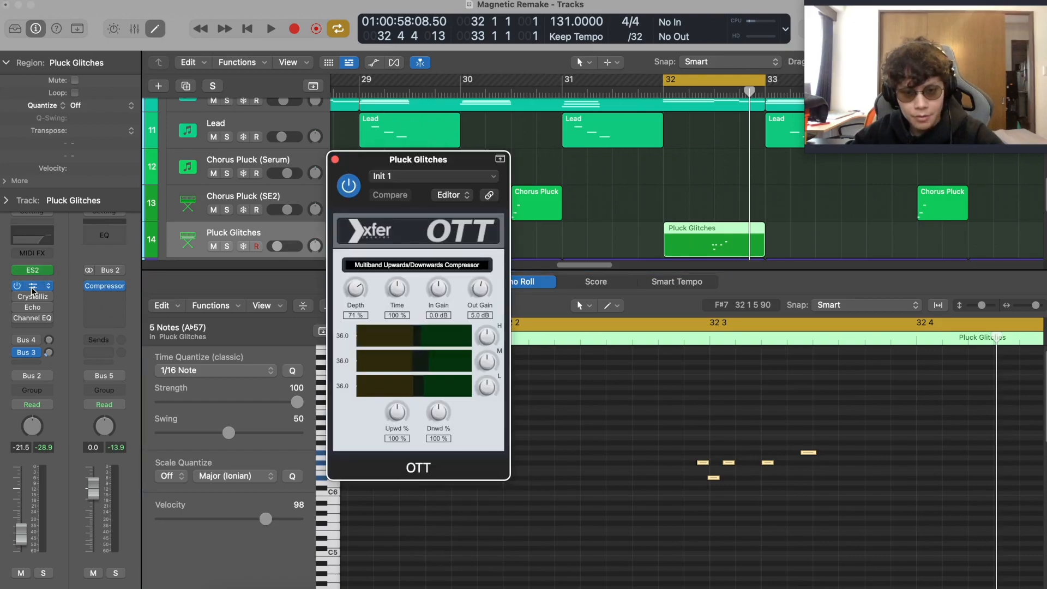
- Play the cycled bar with the OTT compressor active, and turn on and open the Pluck Glitches track's Crystallizer
{"action": "key", "text": "space"}
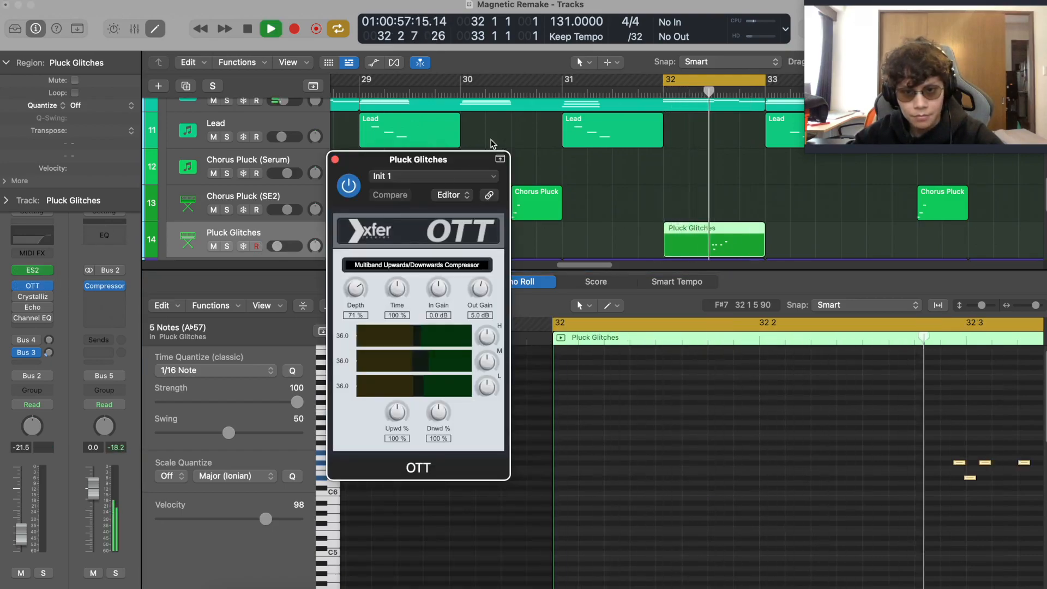
{"action": "key", "text": "space"}
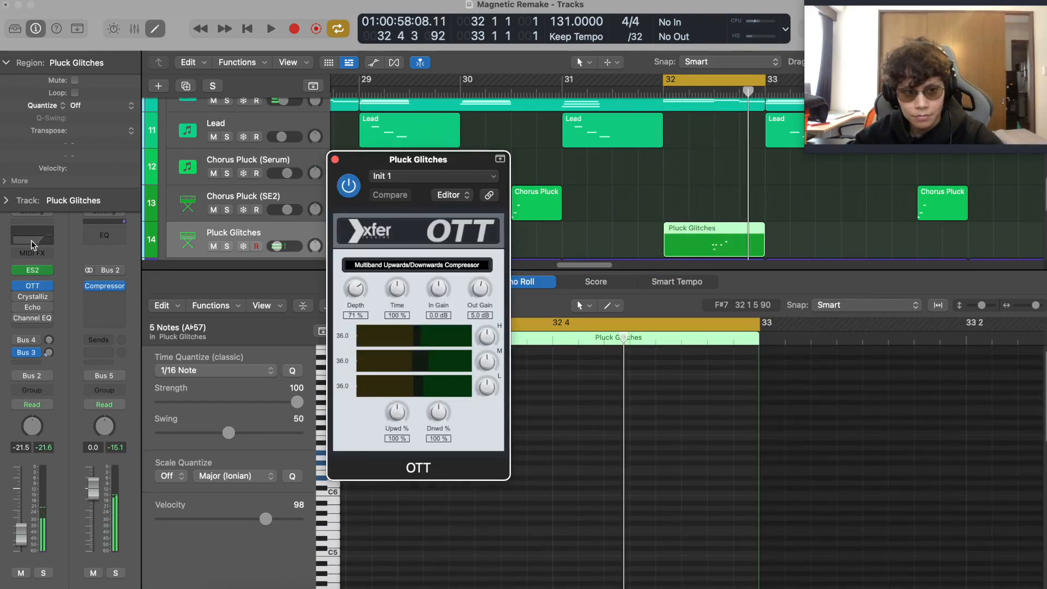
{"action": "left_click", "coordinate": [30, 297]}
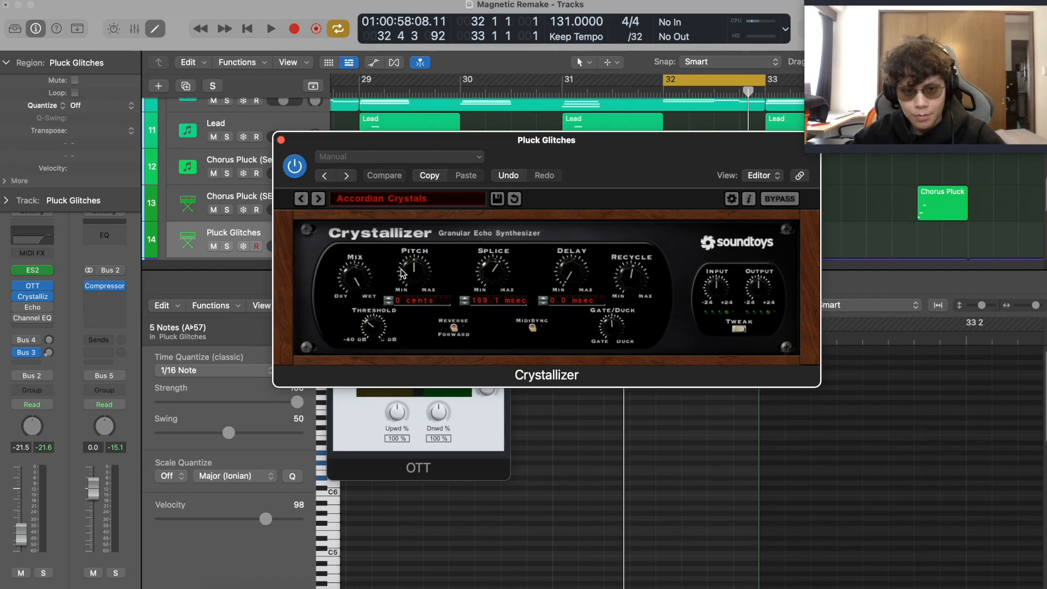
- Try the Crystallizer's pitch at 1200 cents and play the cycled bar in the full mix
{"action": "left_click_drag", "start_coordinate": [401, 273], "coordinate": [401, 254]}
{"action": "left_click_drag", "start_coordinate": [400, 204], "coordinate": [401, 195]}
{"action": "key", "text": "space"}
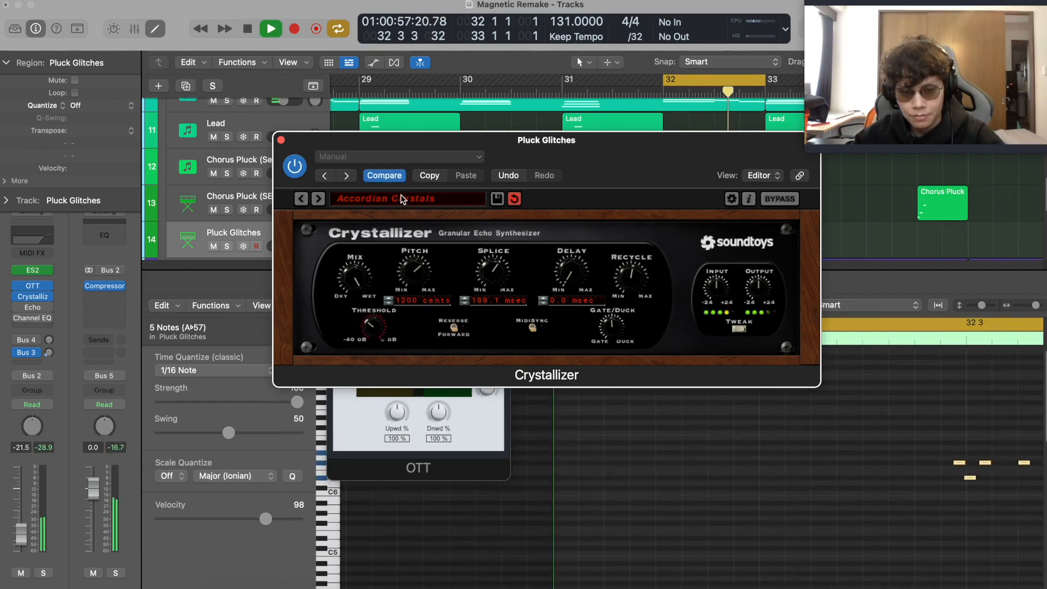
- Solo the Pluck Glitches track and play the cycled bar
{"action": "key", "text": "s"}
{"action": "key", "text": "space"}
{"action": "key", "text": "s"}
{"action": "key", "text": "s"}
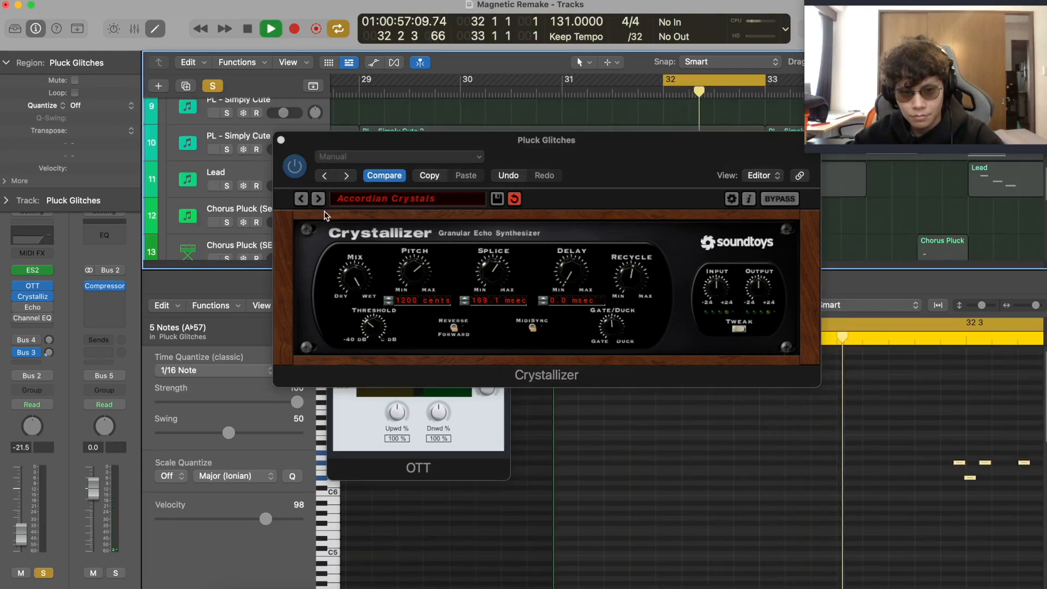
{"action": "key", "text": "space"}
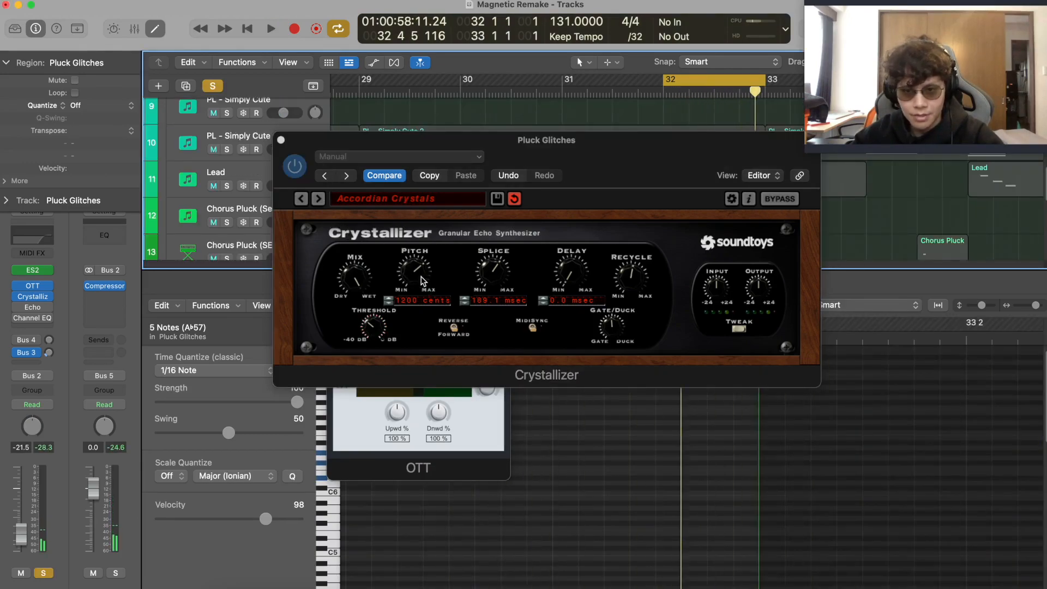
- Play the soloed plucks with the Crystallizer's pitch lowered to 200 cents and return the pitch to 0 cents
{"action": "left_click", "coordinate": [418, 276]}
{"action": "key", "text": "space"}
{"action": "mouse_move", "coordinate": [417, 276]}
{"action": "left_mouse_down"}
{"action": "mouse_move", "coordinate": [420, 204]}
{"action": "mouse_move", "coordinate": [417, 283]}
{"action": "left_mouse_up"}
{"action": "key", "text": "space"}
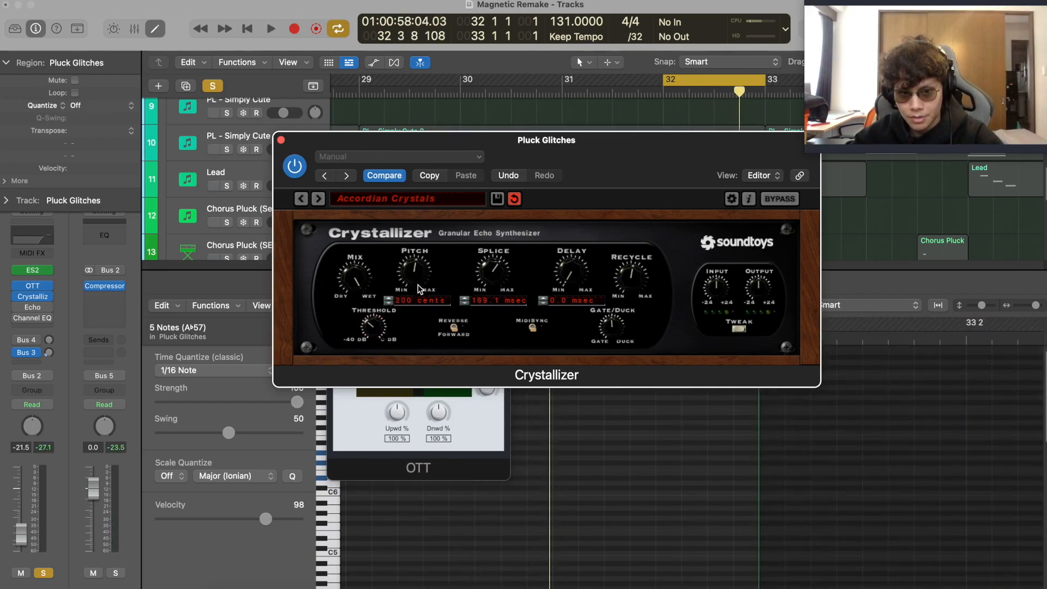
{"action": "left_click_drag", "start_coordinate": [418, 290], "coordinate": [418, 292]}
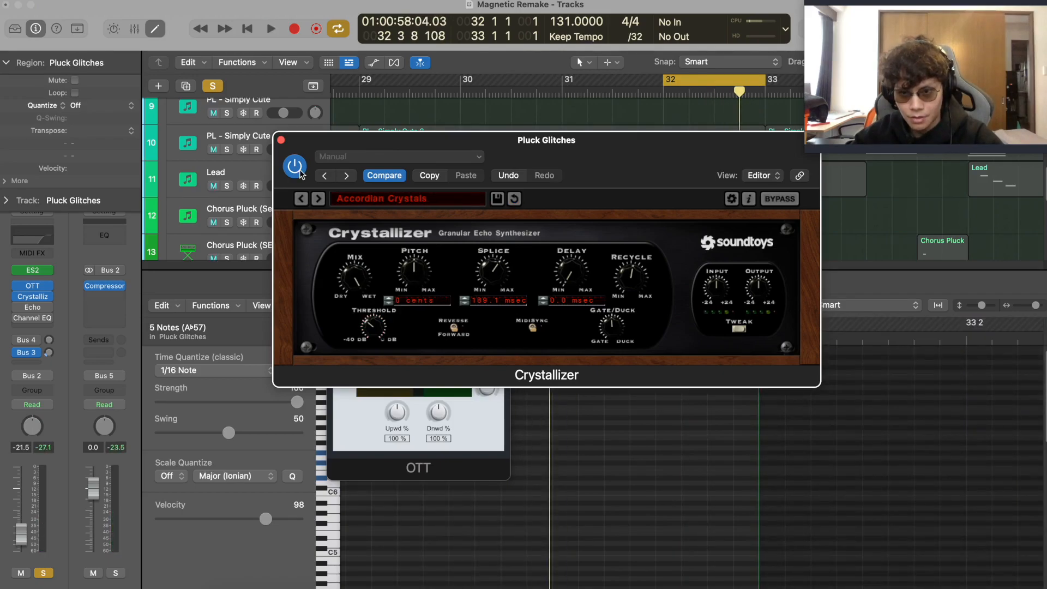
- Close the Crystallizer and OTT windows, and turn on the track's Echo and review its settings
{"action": "left_click", "coordinate": [280, 140]}
{"action": "left_click", "coordinate": [335, 159]}
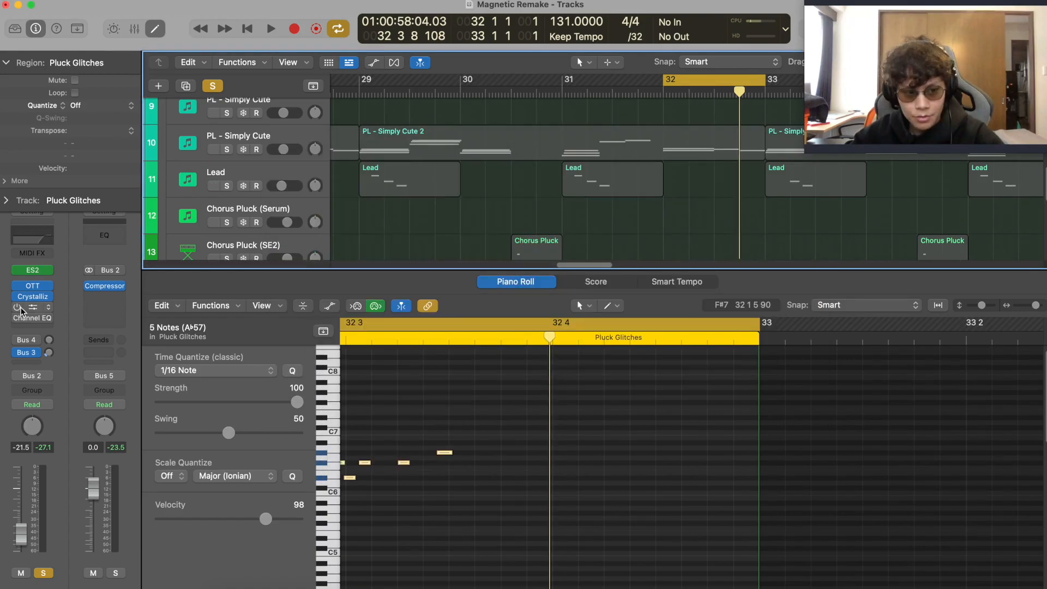
{"action": "left_click", "coordinate": [30, 308]}
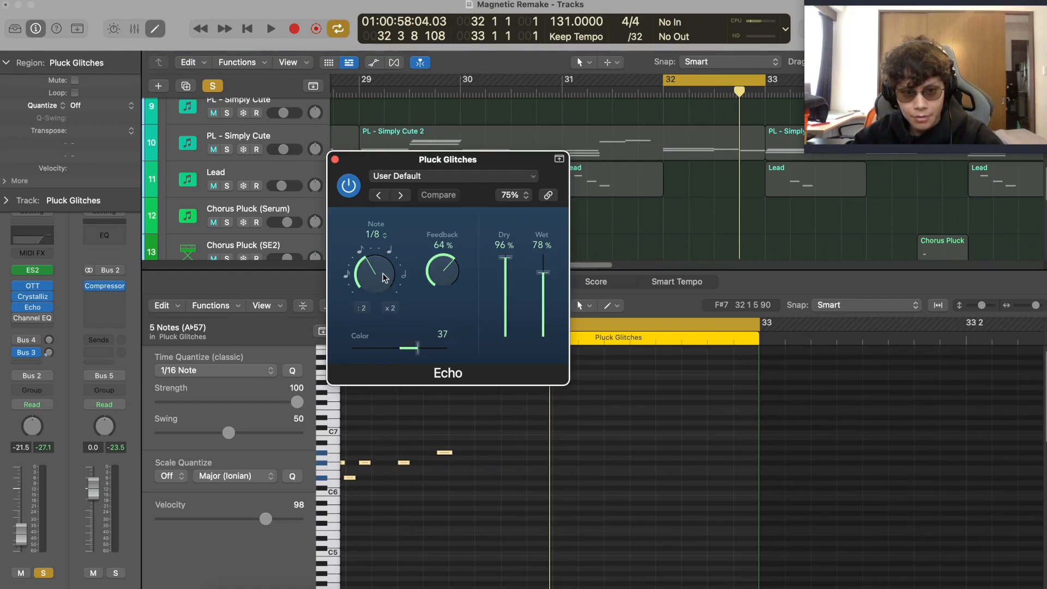
{"action": "left_click", "coordinate": [335, 160]}
{"action": "left_click", "coordinate": [334, 159]}
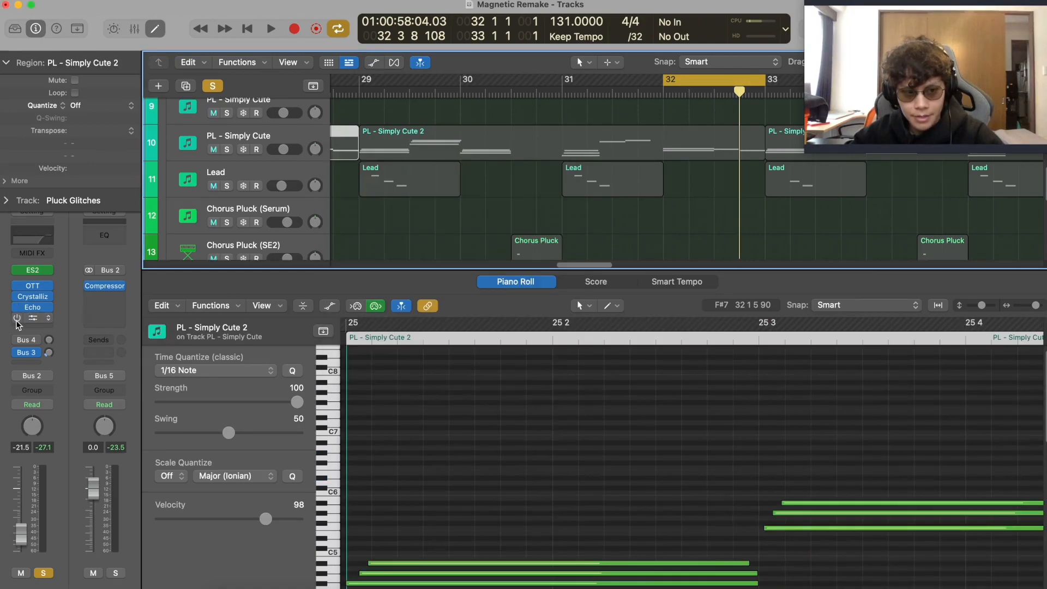
- Turn on the track's Channel EQ, review its low cut and play the soloed Pluck Glitches with all effects
{"action": "left_click", "coordinate": [17, 318]}
{"action": "left_click", "coordinate": [32, 318]}
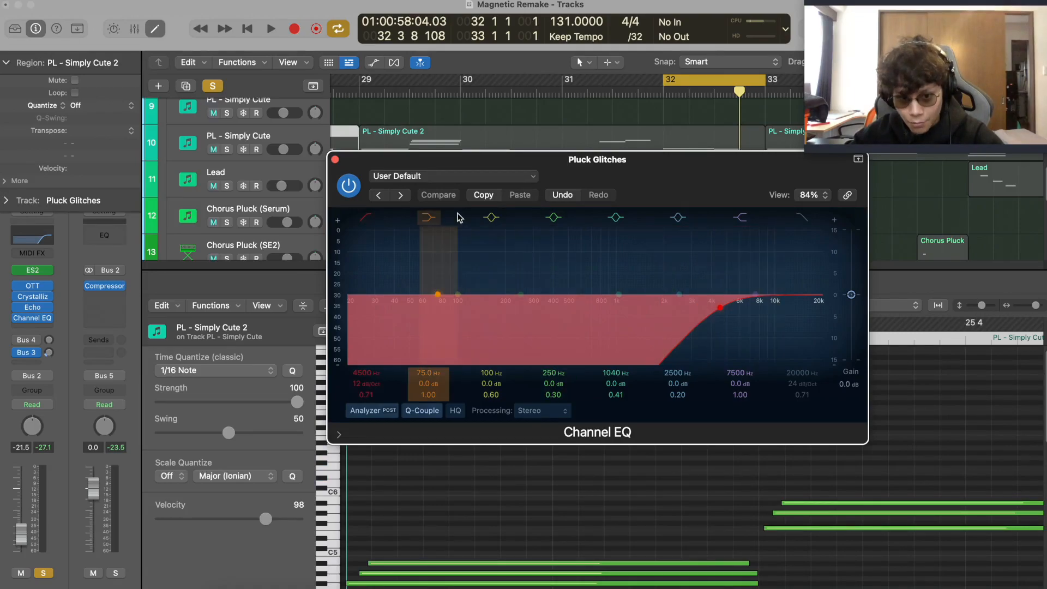
{"action": "left_click", "coordinate": [335, 160]}
{"action": "key", "text": "space"}
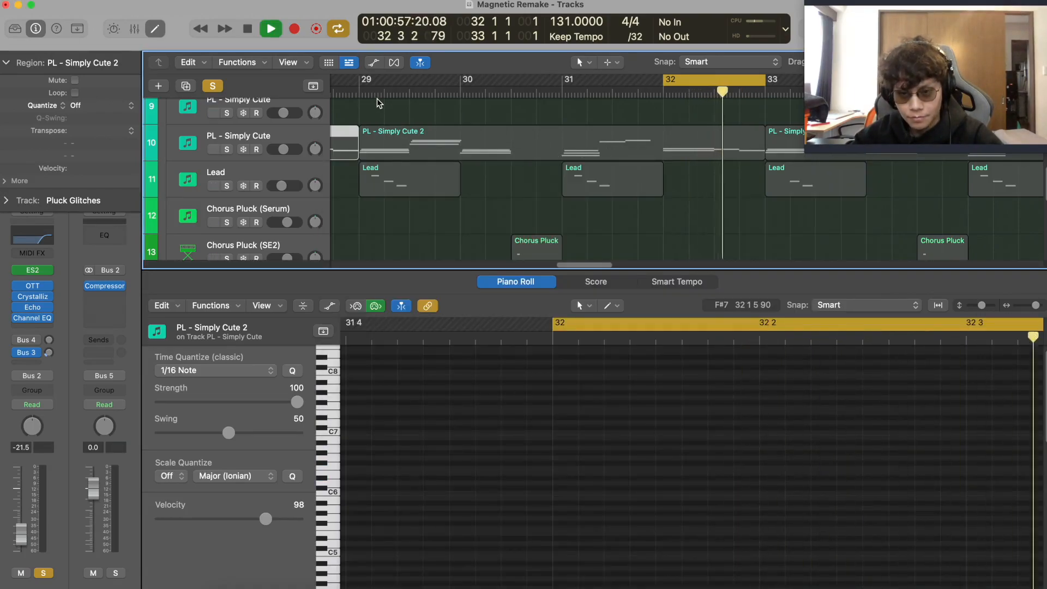
{"action": "key", "text": "space"}
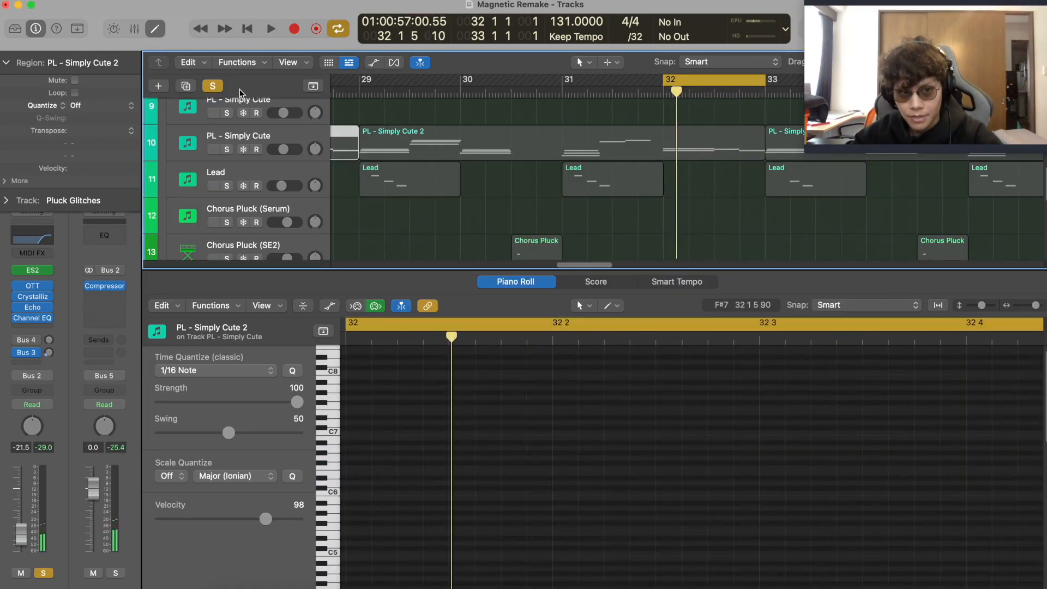
- Clear the solo, select the Sidechain region starting at bar 29 and switch the cycle off
{"action": "left_click", "coordinate": [212, 87]}
{"action": "left_click", "coordinate": [584, 178], "text": "ctrl+alt"}
{"action": "scroll", "coordinate": [476, 184], "scroll_direction": "up", "scroll_amount": 3}
{"action": "scroll", "coordinate": [475, 185], "scroll_direction": "down", "scroll_amount": 10}
{"action": "left_click", "coordinate": [369, 165]}
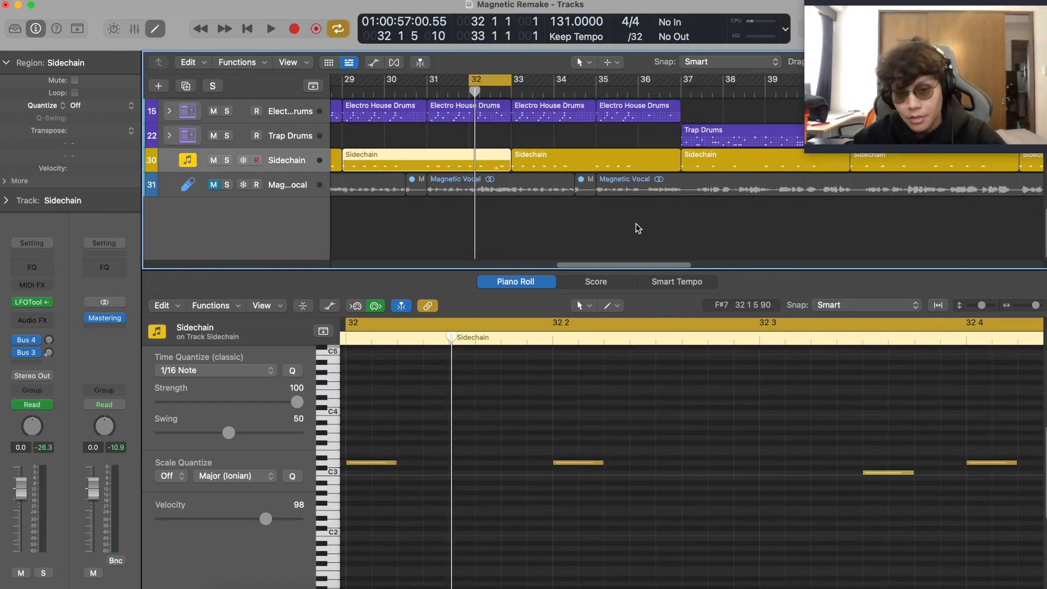
{"action": "scroll", "coordinate": [600, 207], "scroll_direction": "up", "scroll_amount": 6}
{"action": "scroll", "coordinate": [551, 185], "scroll_direction": "down", "scroll_amount": 5}
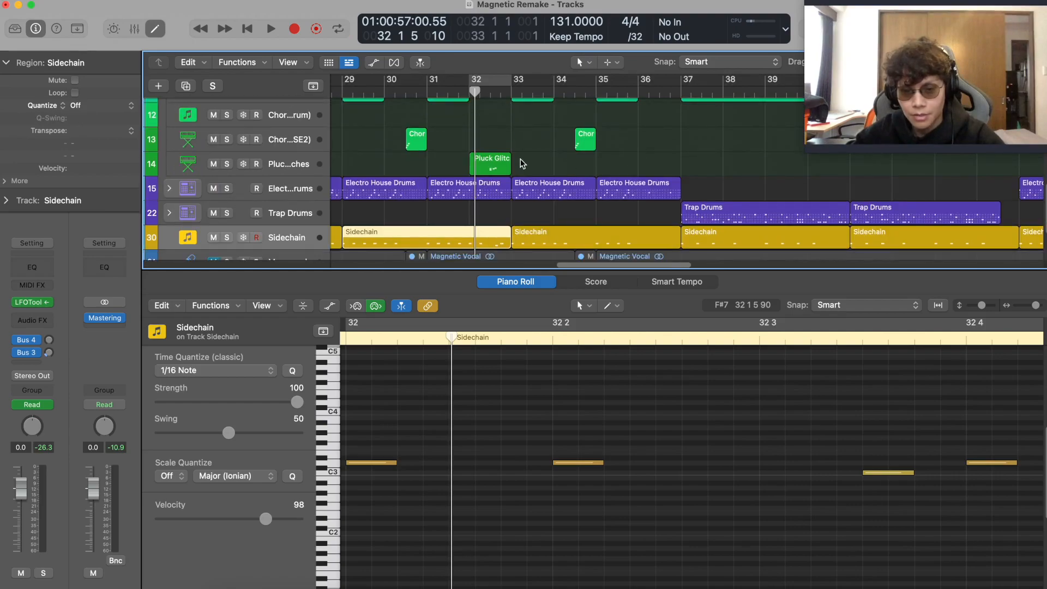
- Play the full mix from bar 32 through the Pluck Glitches region into bar 33
{"action": "key", "text": "space"}
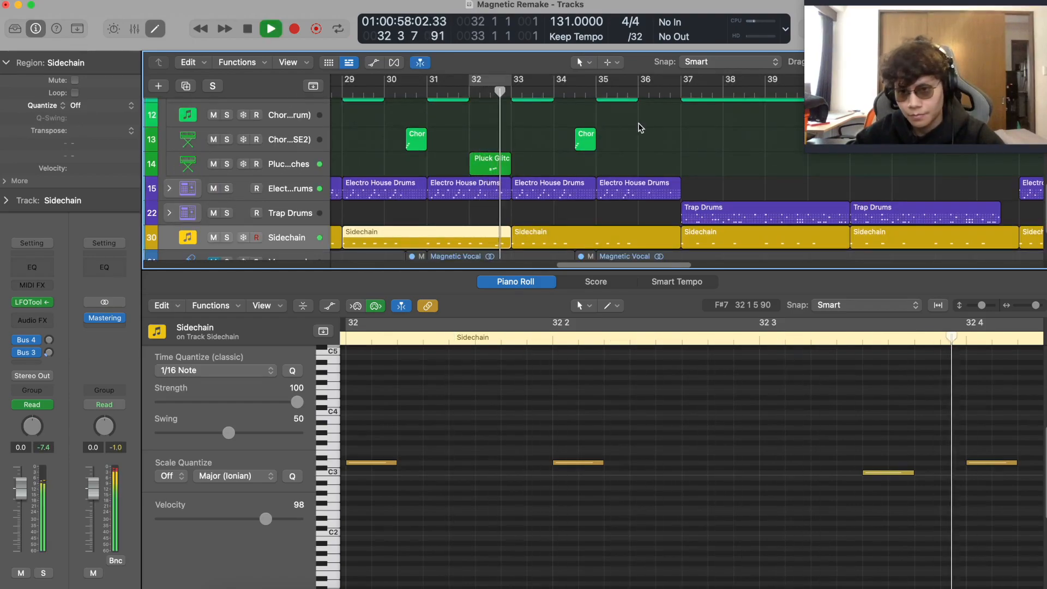
{"action": "key", "text": "super+Left"}
{"action": "key", "text": "super+Left"}
{"action": "key", "text": "space"}
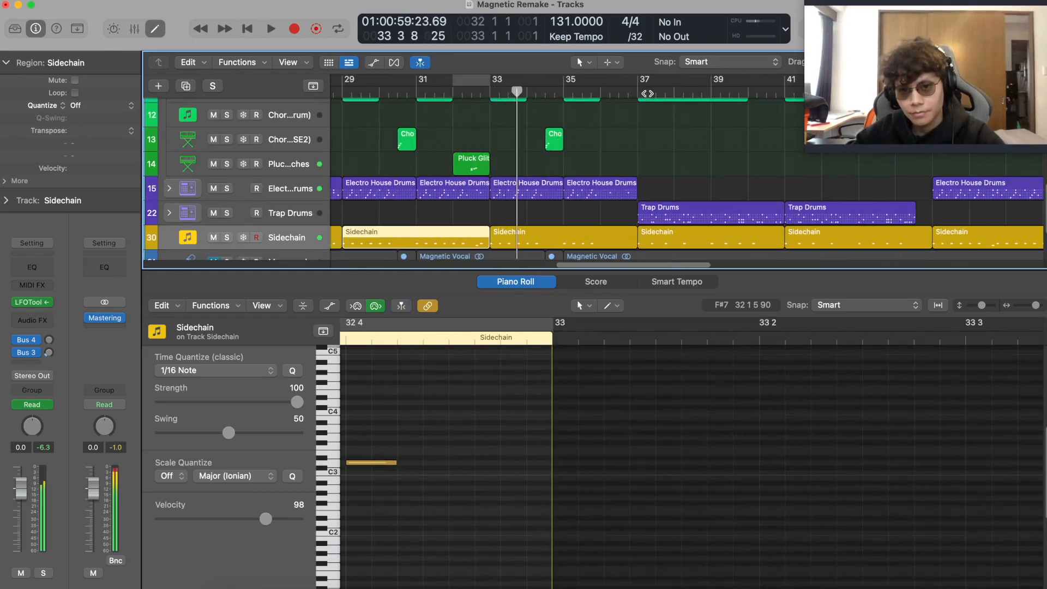
{"action": "key", "text": "space"}
{"action": "key", "text": "space"}
- Set the cycle range from bar 37 to bar 45 over the 808 section and switch cycling off
{"action": "scroll", "coordinate": [642, 145], "scroll_direction": "up", "scroll_amount": 2}
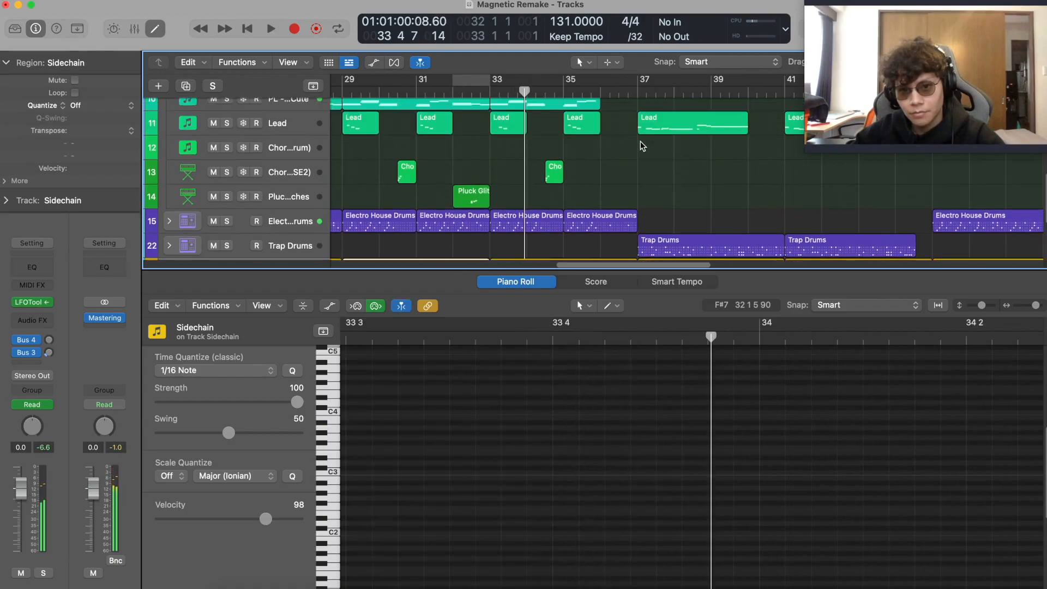
{"action": "scroll", "coordinate": [610, 154], "scroll_direction": "up", "scroll_amount": 6}
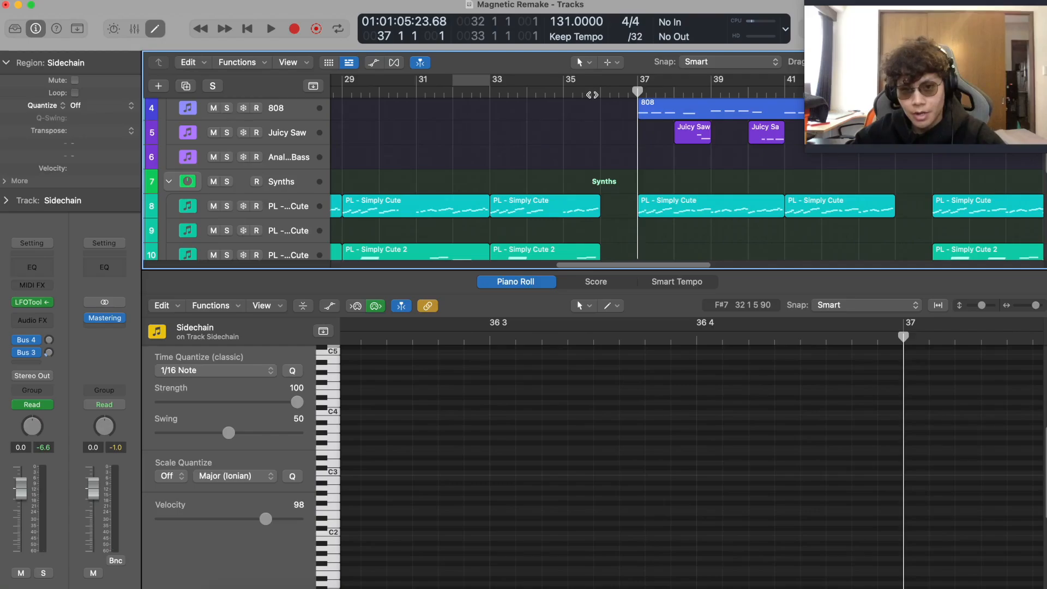
{"action": "left_click", "coordinate": [592, 93]}
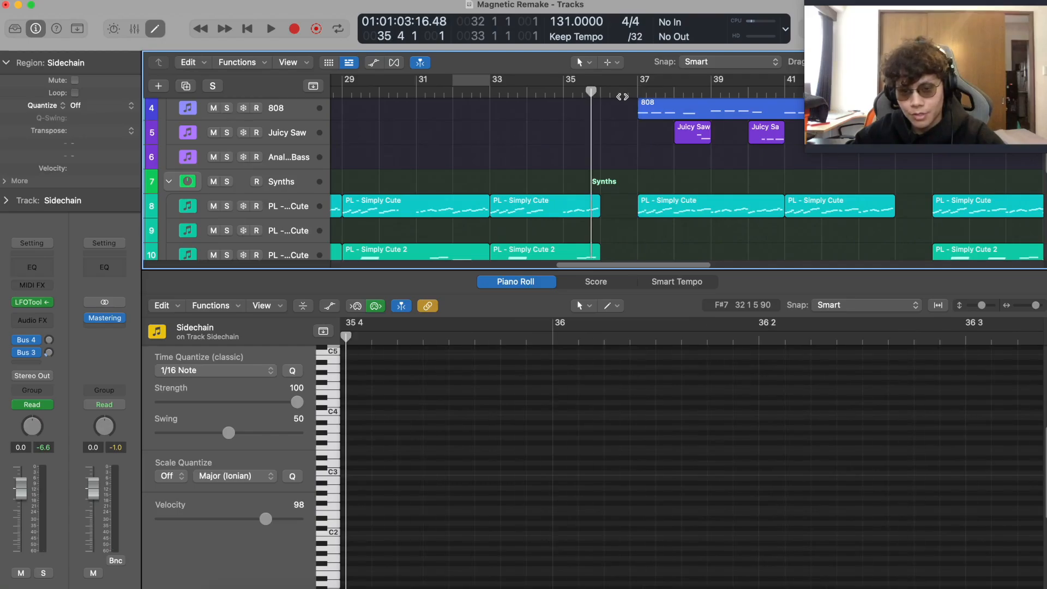
{"action": "scroll", "coordinate": [622, 96], "scroll_direction": "right", "scroll_amount": 5}
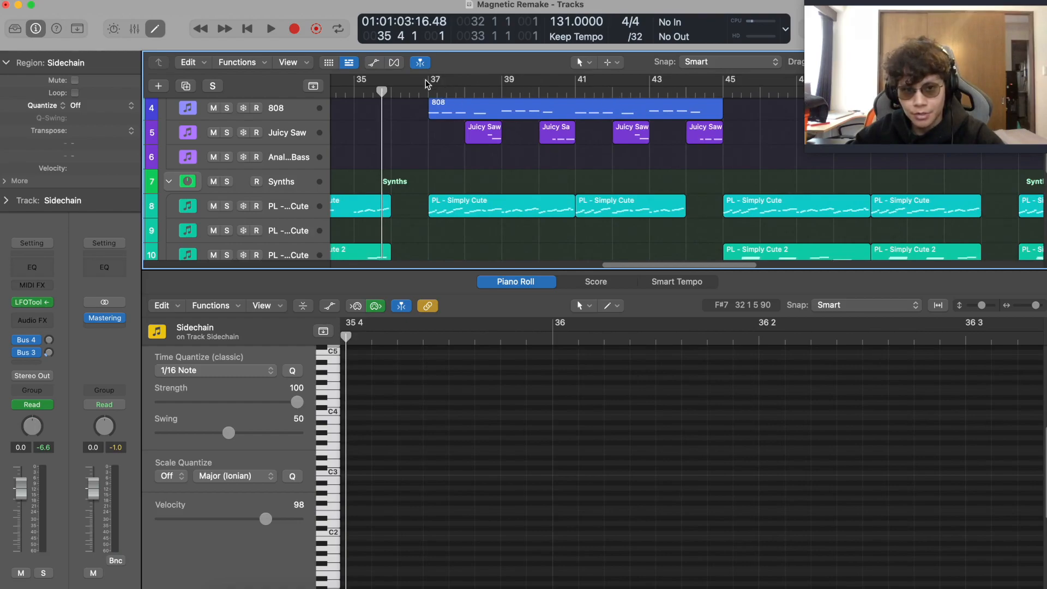
{"action": "left_click_drag", "start_coordinate": [428, 83], "coordinate": [715, 89]}
{"action": "key", "text": "c"}
- Play the full mix from bar 37 to bar 45 with the editor hidden and the Lead track selected
{"action": "key", "text": "space"}
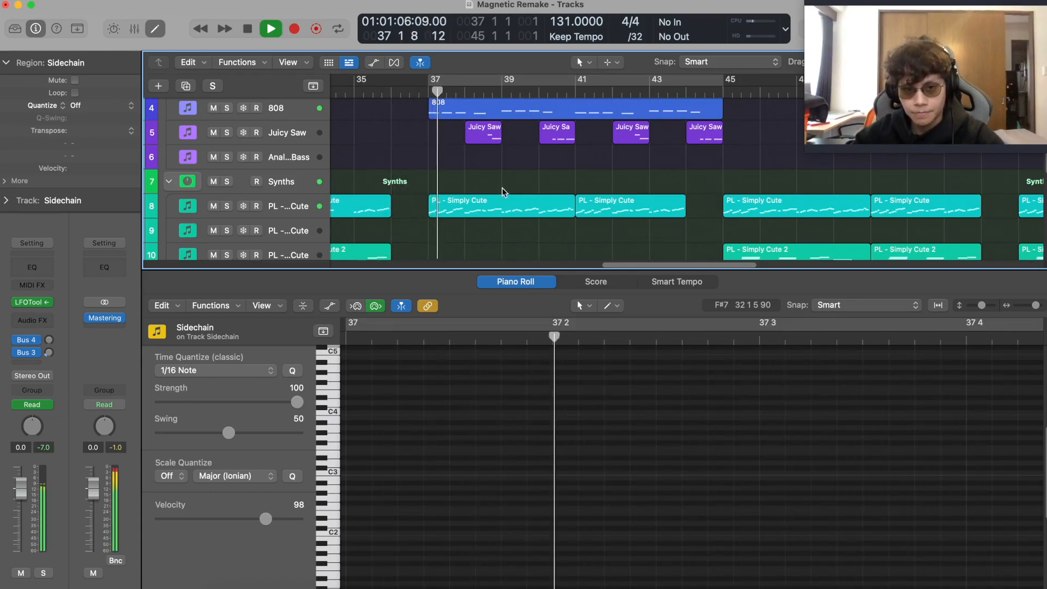
{"action": "left_click", "coordinate": [156, 33]}
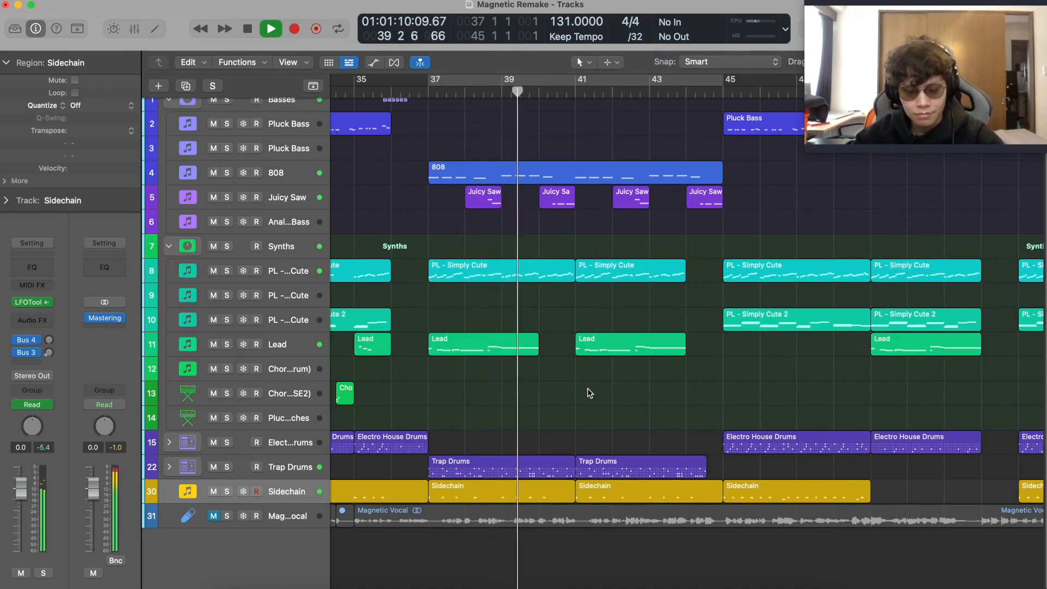
{"action": "left_click", "coordinate": [265, 347]}
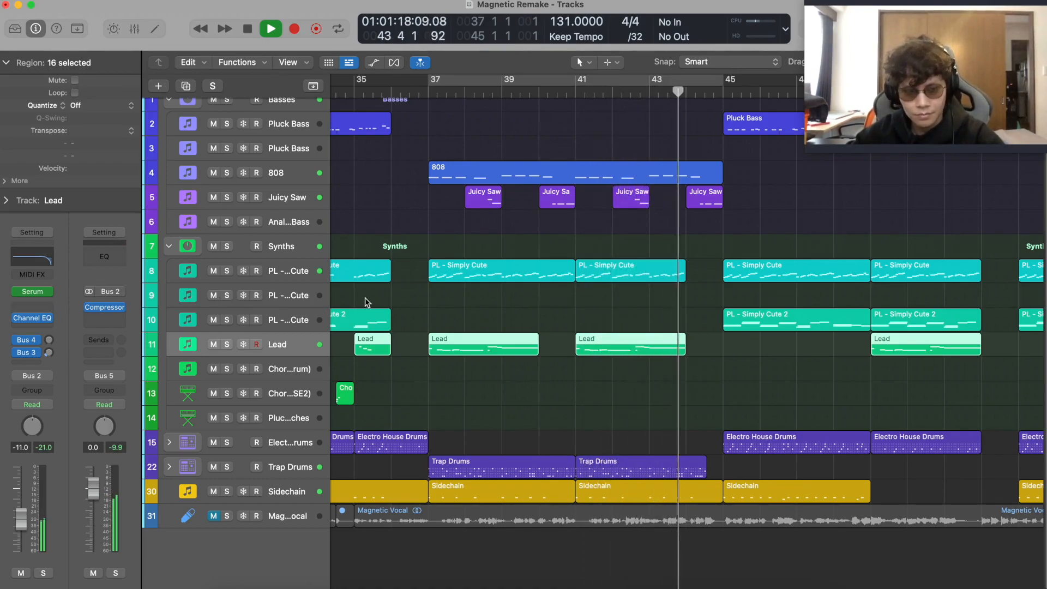
{"action": "scroll", "coordinate": [388, 218], "scroll_direction": "up", "scroll_amount": 1}
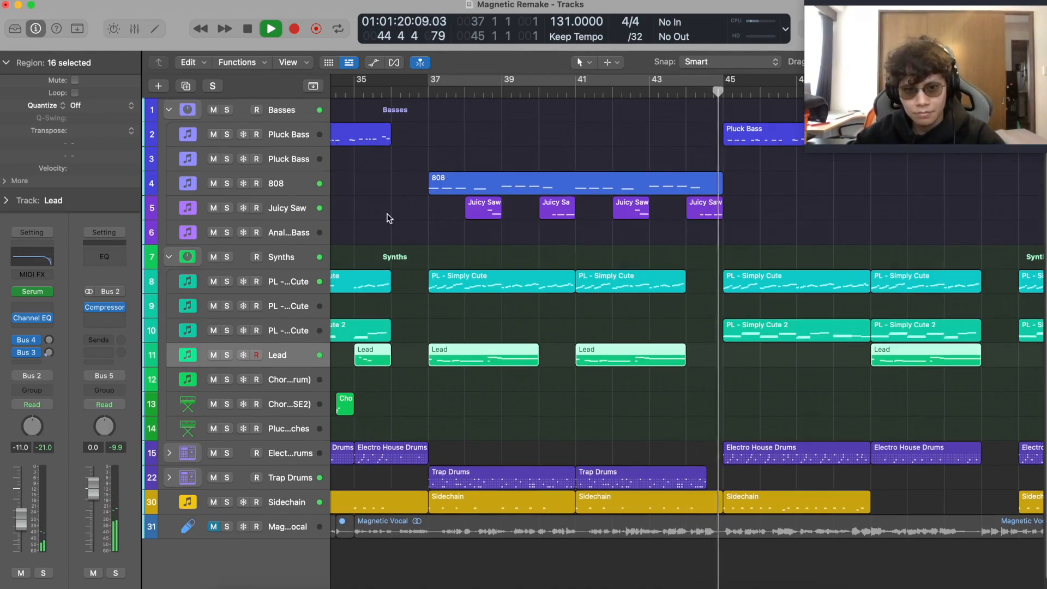
- Switch the cycle on for bars 37 to 45, solo the Trap Drums track and play it
{"action": "key", "text": "c"}
{"action": "key", "text": "space"}
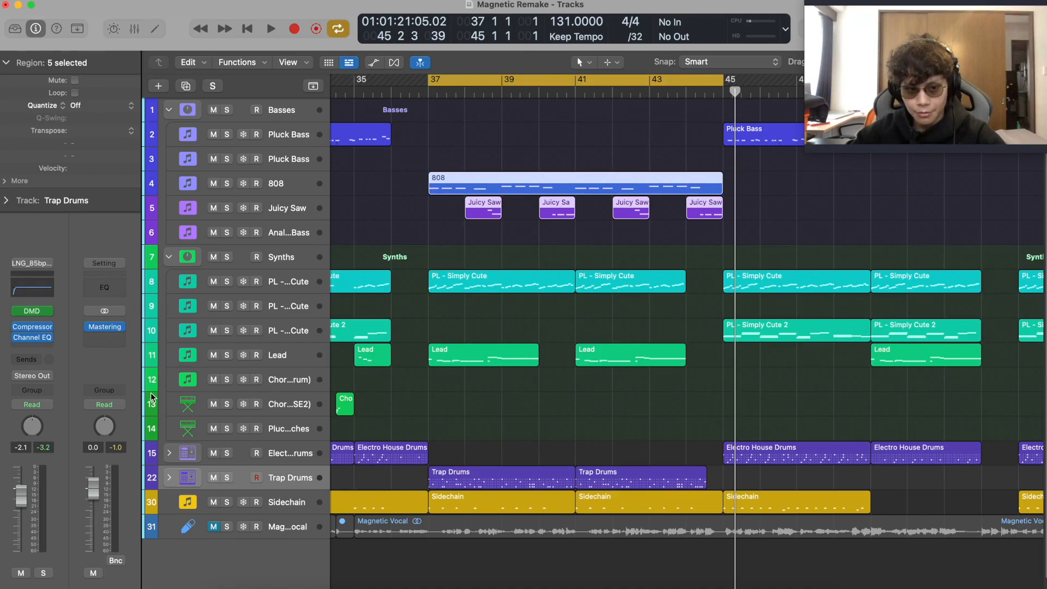
{"action": "left_click", "coordinate": [225, 479]}
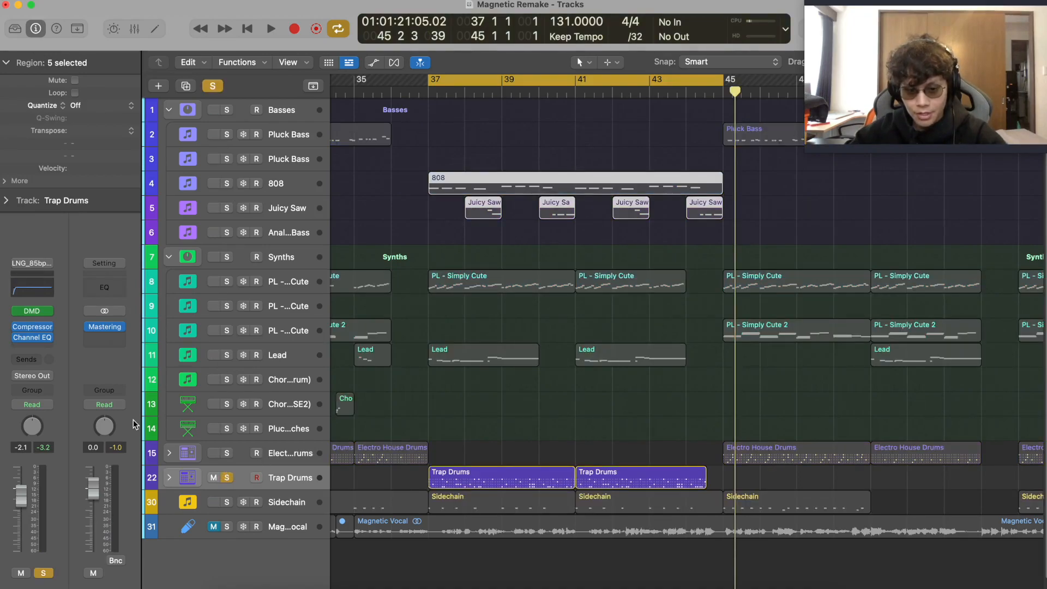
{"action": "key", "text": "space"}
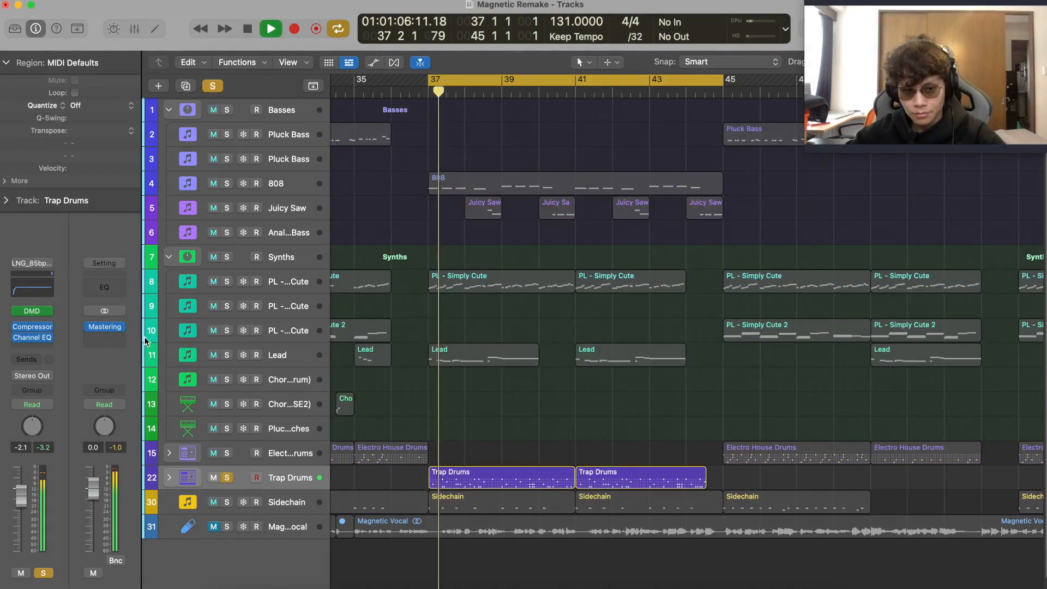
- Open the Trap Drums kit in Drum Machine Designer alongside its step pattern and play the pattern through
{"action": "left_click", "coordinate": [32, 310]}
{"action": "left_click_drag", "start_coordinate": [518, 257], "coordinate": [451, 83]}
{"action": "key", "text": "space"}
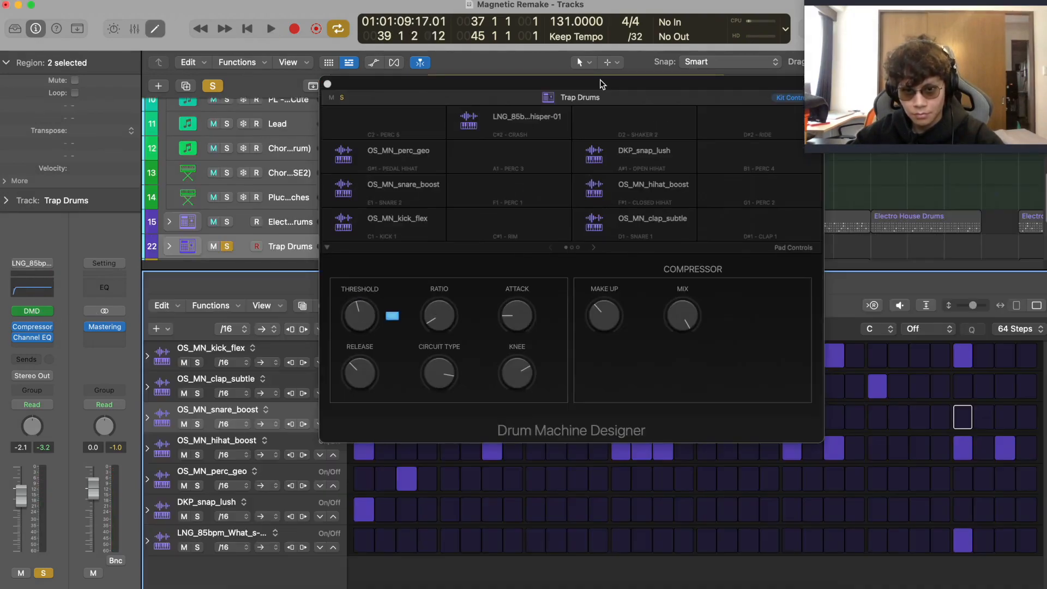
{"action": "left_click_drag", "start_coordinate": [599, 81], "coordinate": [54, 188]}
{"action": "key", "text": "space"}
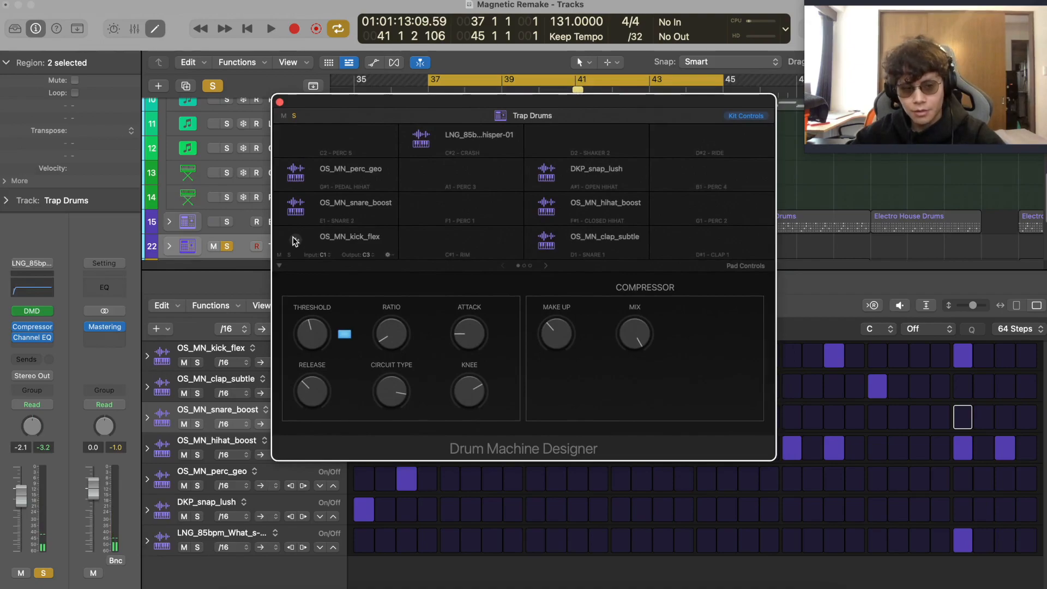
- Audition the Trap Drums kit's kick, clap, hi-hat, snap, perc and LNG_85bpm whisper pads and close the kit window
{"action": "left_click", "coordinate": [294, 241]}
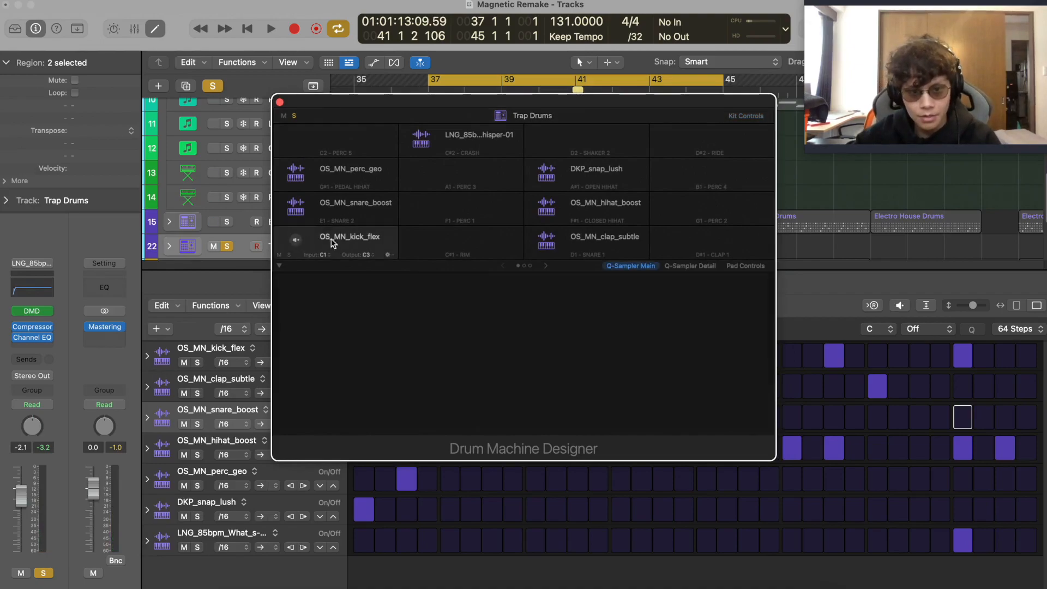
{"action": "left_click", "coordinate": [543, 237]}
{"action": "left_click", "coordinate": [551, 203]}
{"action": "left_click", "coordinate": [542, 176]}
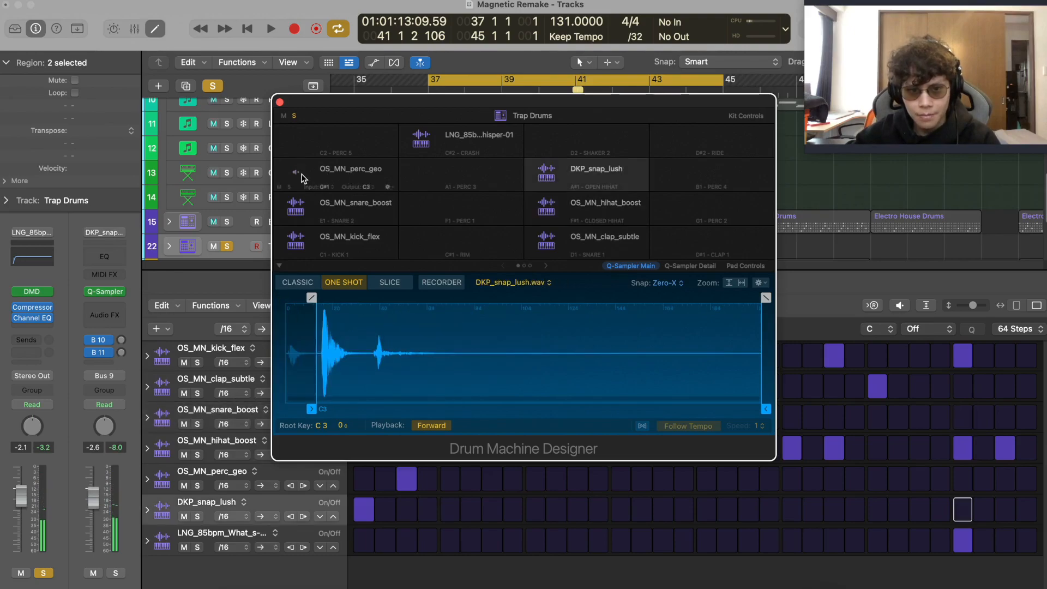
{"action": "left_click", "coordinate": [301, 177]}
{"action": "left_click", "coordinate": [420, 141]}
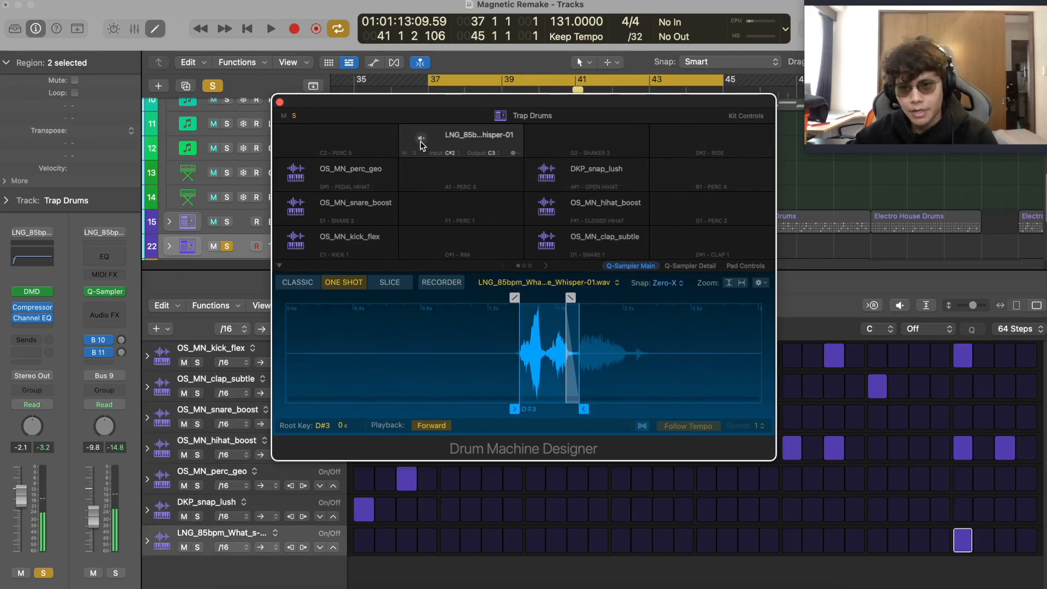
{"action": "left_click", "coordinate": [279, 103]}
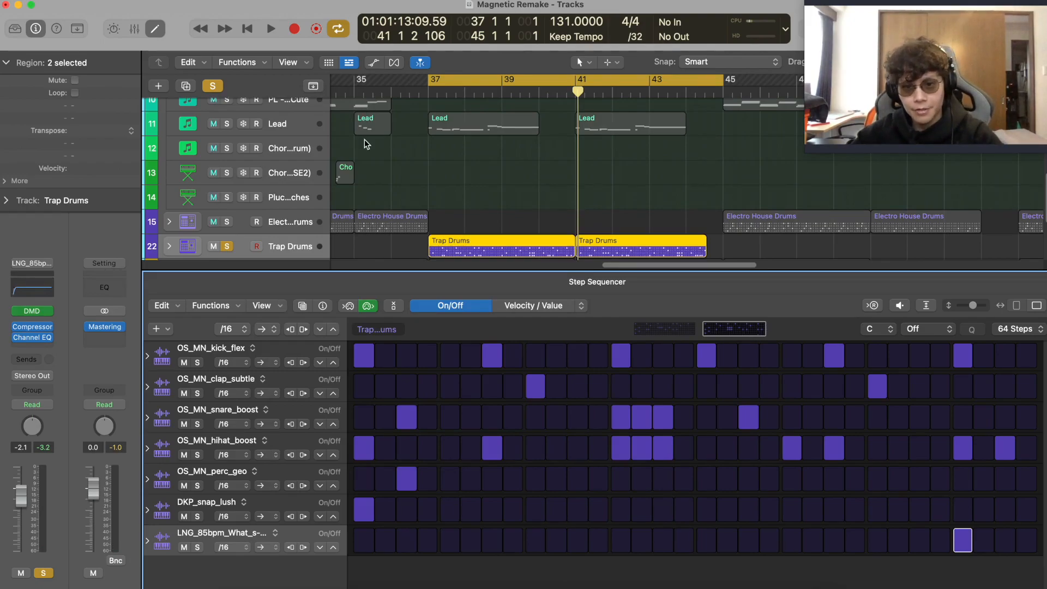
- Clear the Trap Drums solo, select the 808 track and show its notes from bar 37 in the Piano Roll
{"action": "scroll", "coordinate": [476, 197], "scroll_direction": "up", "scroll_amount": 10}
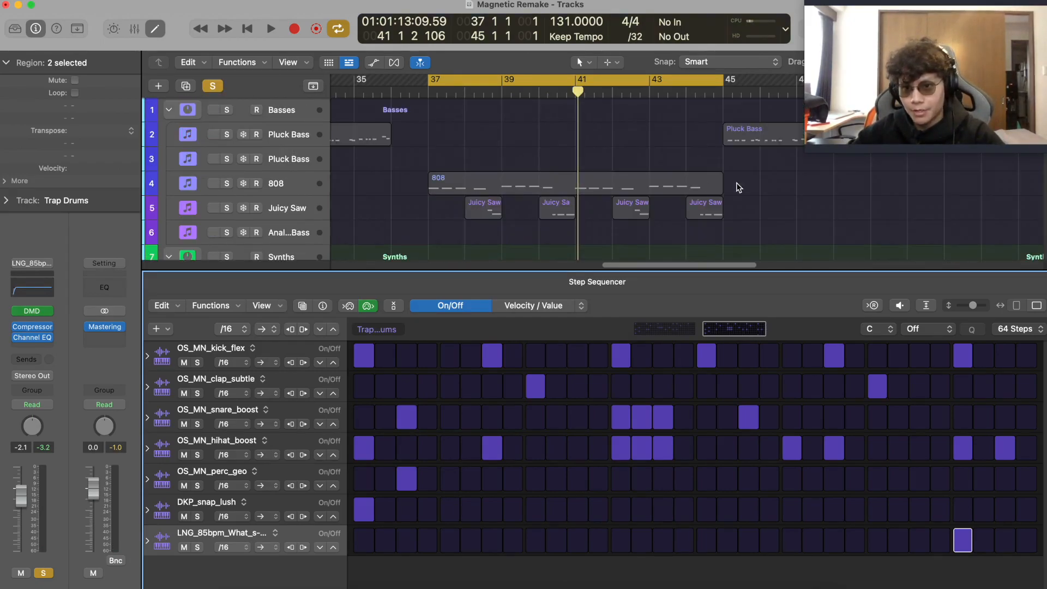
{"action": "left_click", "coordinate": [212, 86]}
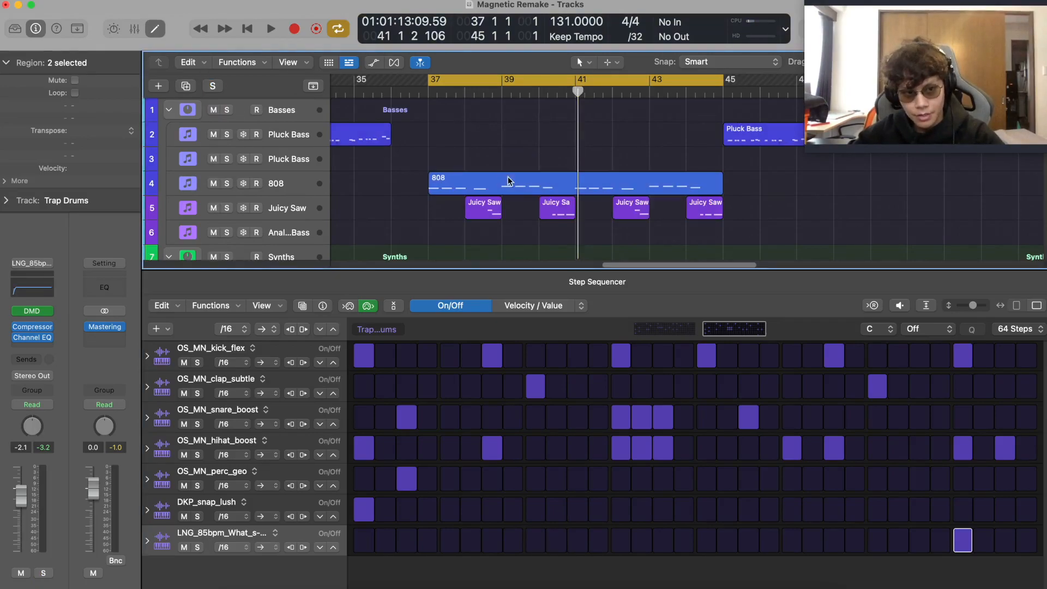
{"action": "left_click", "coordinate": [289, 184]}
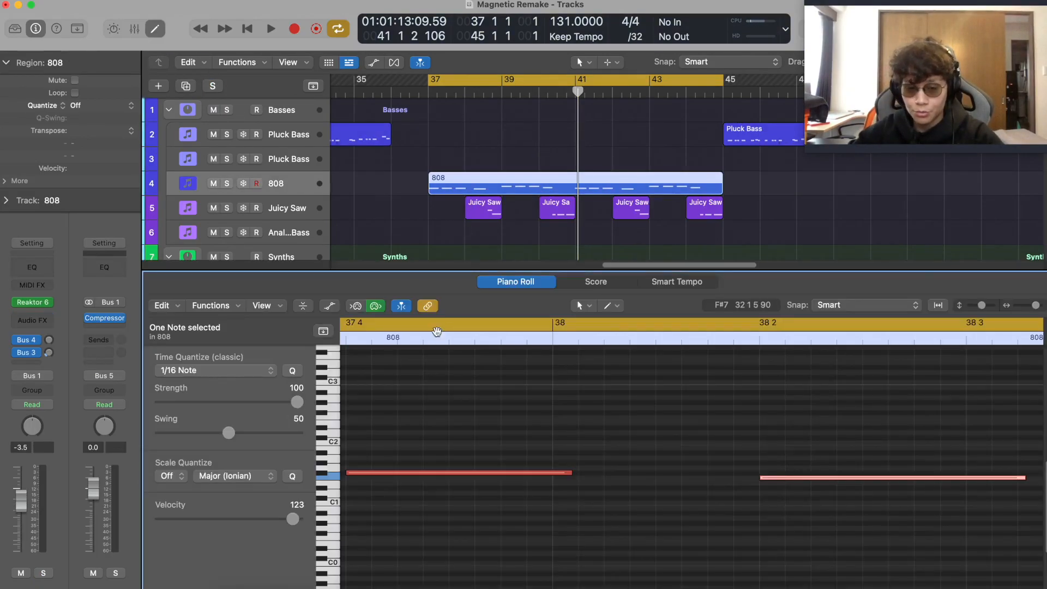
{"action": "scroll", "coordinate": [425, 402], "scroll_direction": "down", "scroll_amount": 2}
{"action": "scroll", "coordinate": [444, 415], "scroll_direction": "down", "scroll_amount": 3}
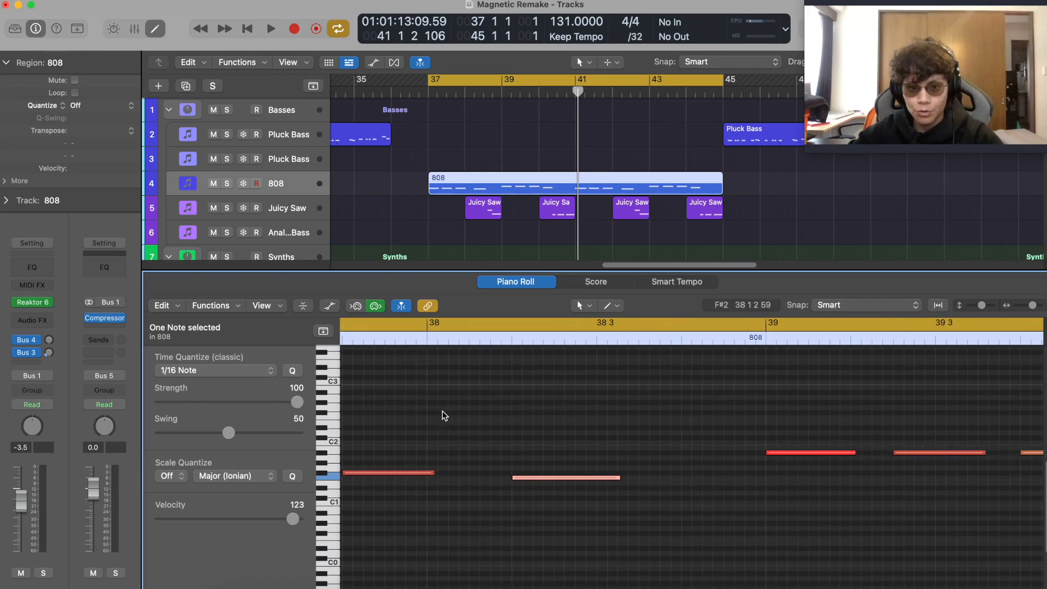
{"action": "scroll", "coordinate": [465, 447], "scroll_direction": "up", "scroll_amount": 1}
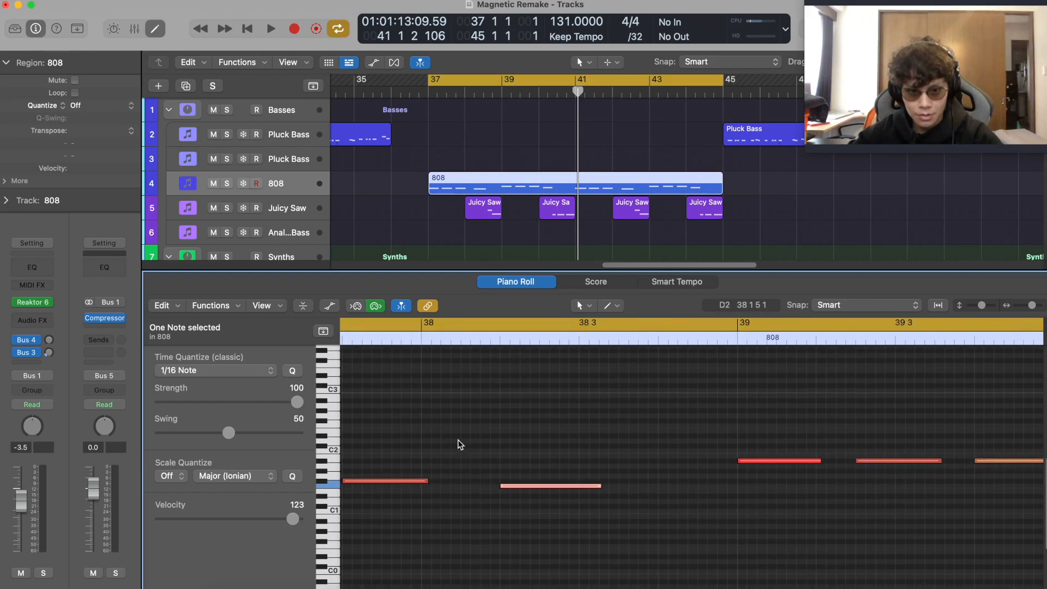
{"action": "scroll", "coordinate": [457, 431], "scroll_direction": "left", "scroll_amount": 5}
- Solo the 808 track and play its bass line from bar 37 into bar 44 while following its notes
{"action": "key", "text": "space"}
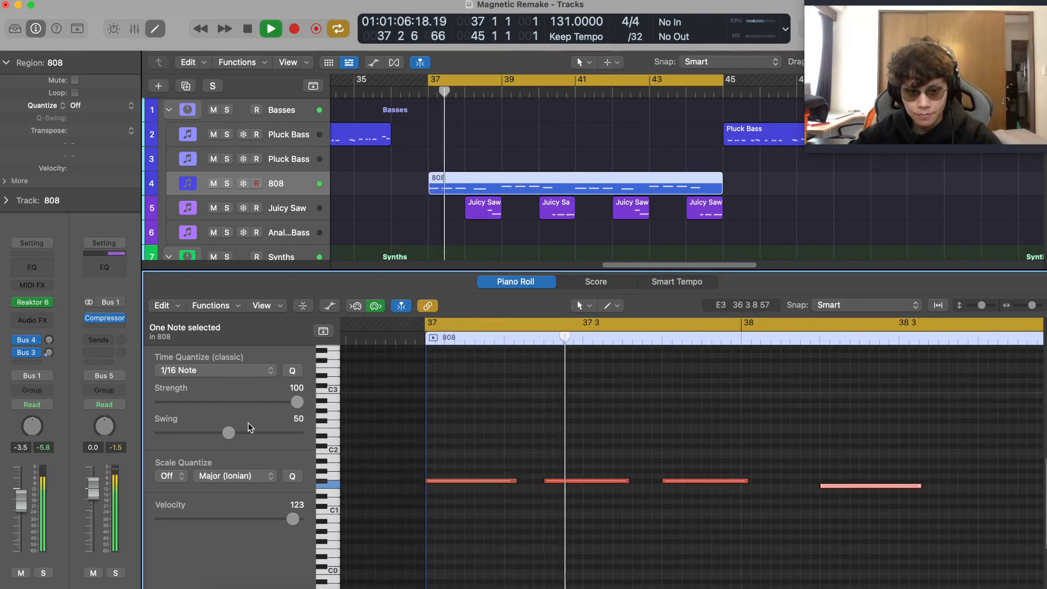
{"action": "key", "text": "s"}
{"action": "scroll", "coordinate": [272, 207], "scroll_direction": "down", "scroll_amount": 3}
{"action": "scroll", "coordinate": [271, 201], "scroll_direction": "down", "scroll_amount": 10}
{"action": "left_click", "coordinate": [226, 183]}
{"action": "key", "text": "space"}
{"action": "scroll", "coordinate": [400, 177], "scroll_direction": "up", "scroll_amount": 13}
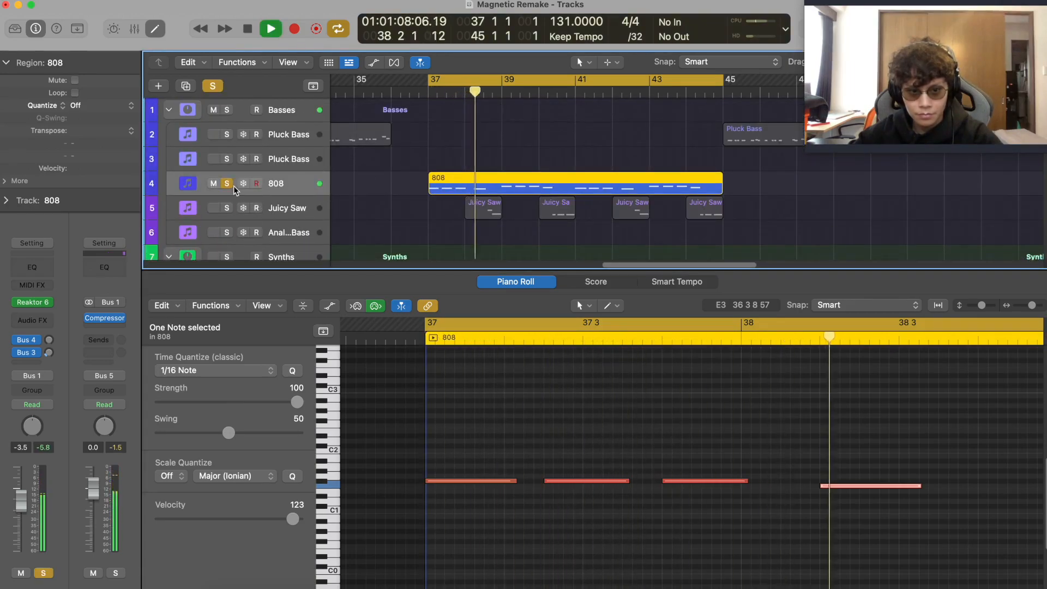
{"action": "scroll", "coordinate": [664, 444], "scroll_direction": "down", "scroll_amount": 6}
{"action": "scroll", "coordinate": [663, 444], "scroll_direction": "up", "scroll_amount": 1}
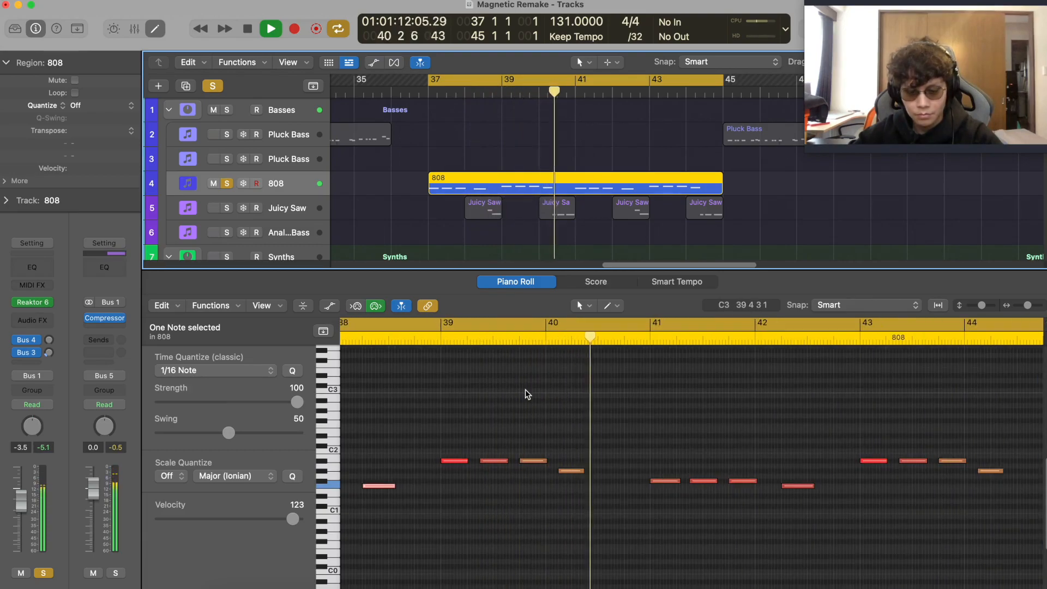
{"action": "key", "text": "space"}
- Open the 808's Reaktor 6 instrument and compare Form's sample waveform with its sound parameters
{"action": "left_click", "coordinate": [33, 302]}
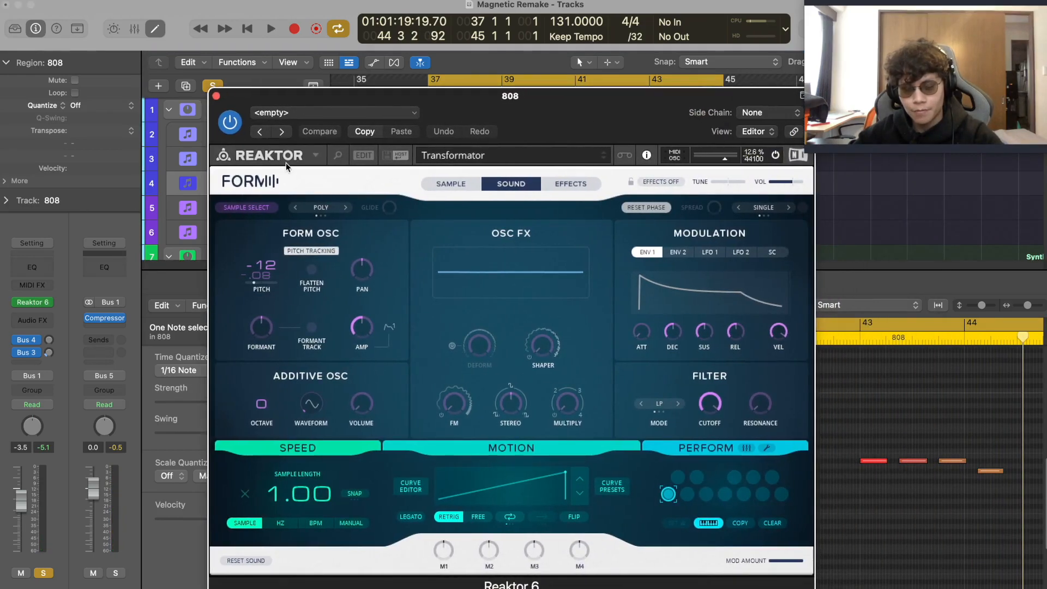
{"action": "left_click", "coordinate": [461, 185]}
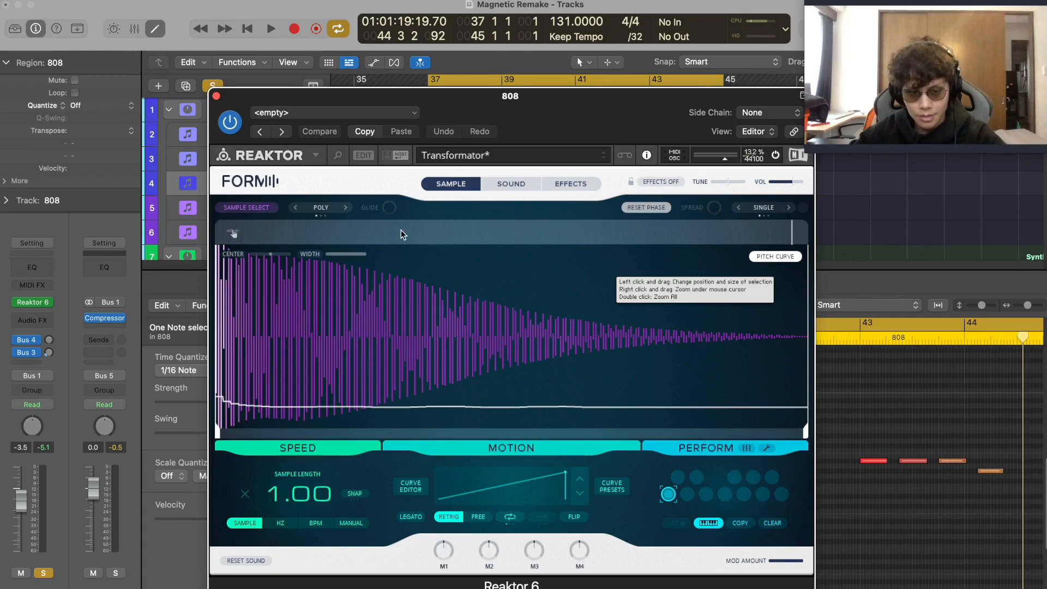
{"action": "left_click", "coordinate": [510, 184]}
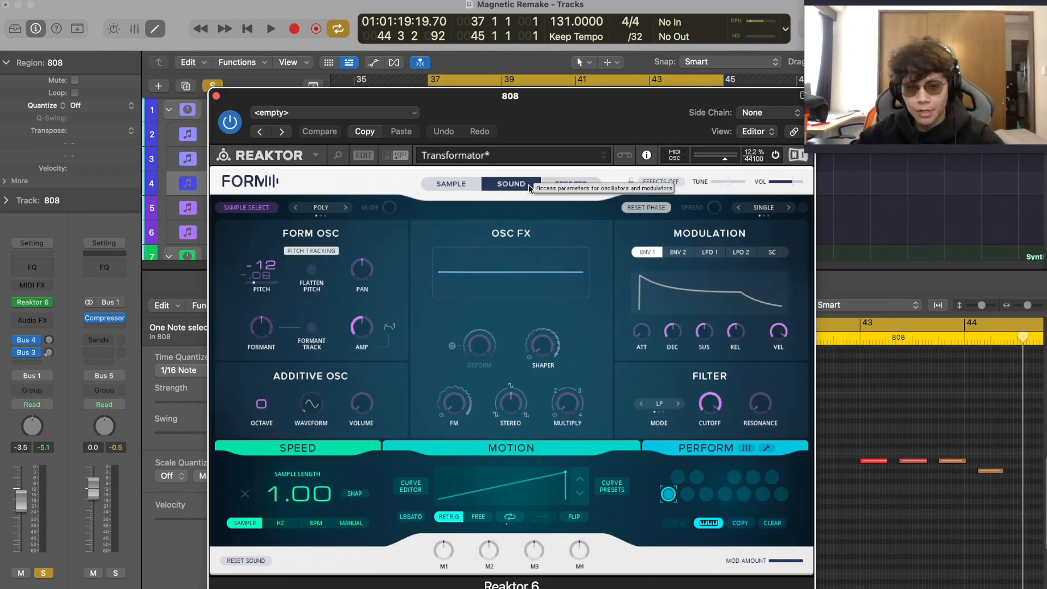
{"action": "left_click", "coordinate": [447, 188]}
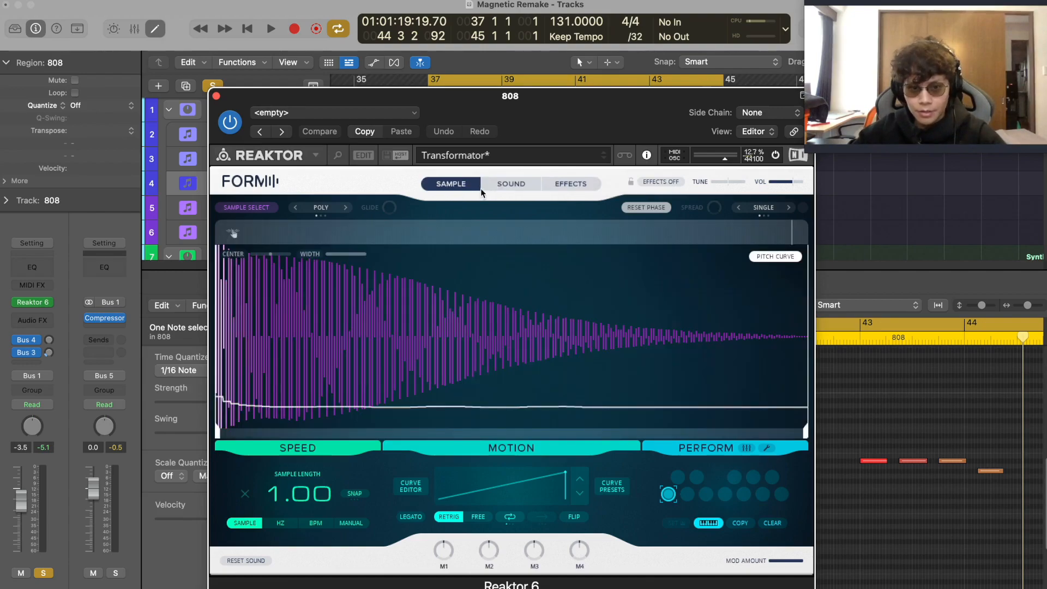
{"action": "left_click", "coordinate": [516, 184]}
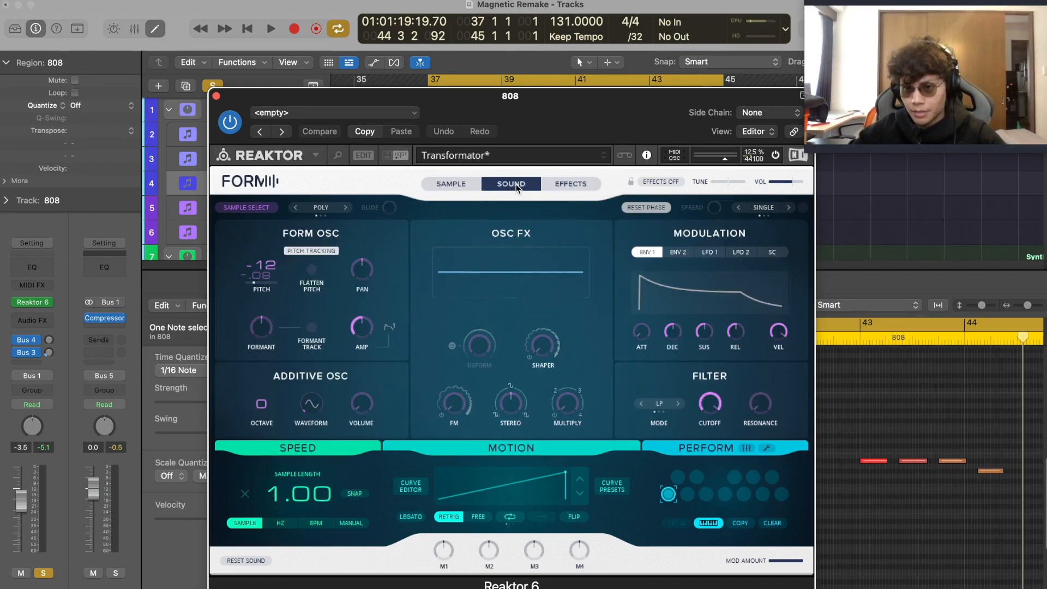
{"action": "left_click", "coordinate": [463, 184]}
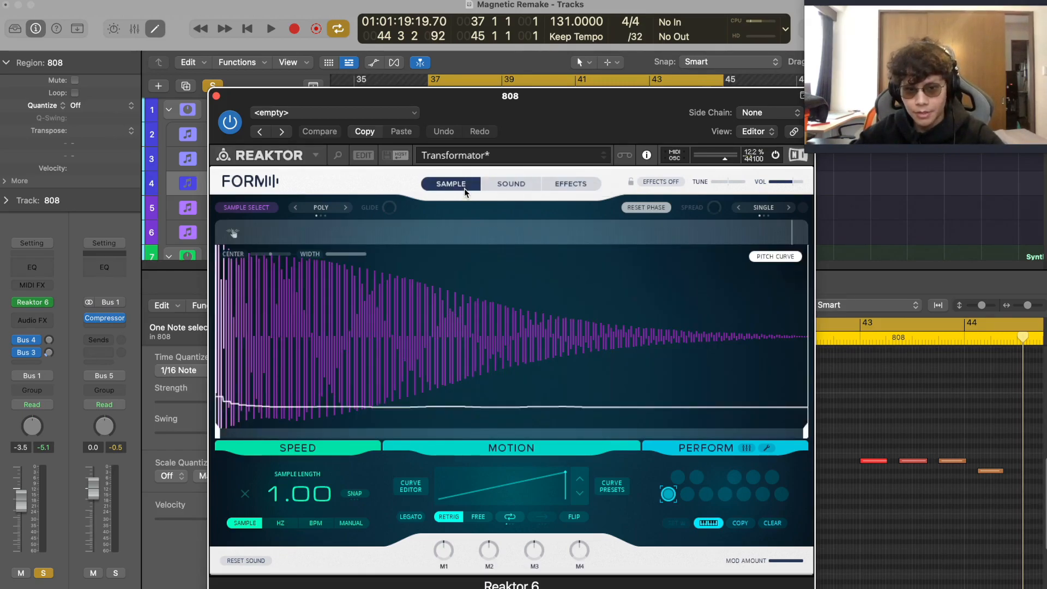
{"action": "left_click", "coordinate": [510, 186]}
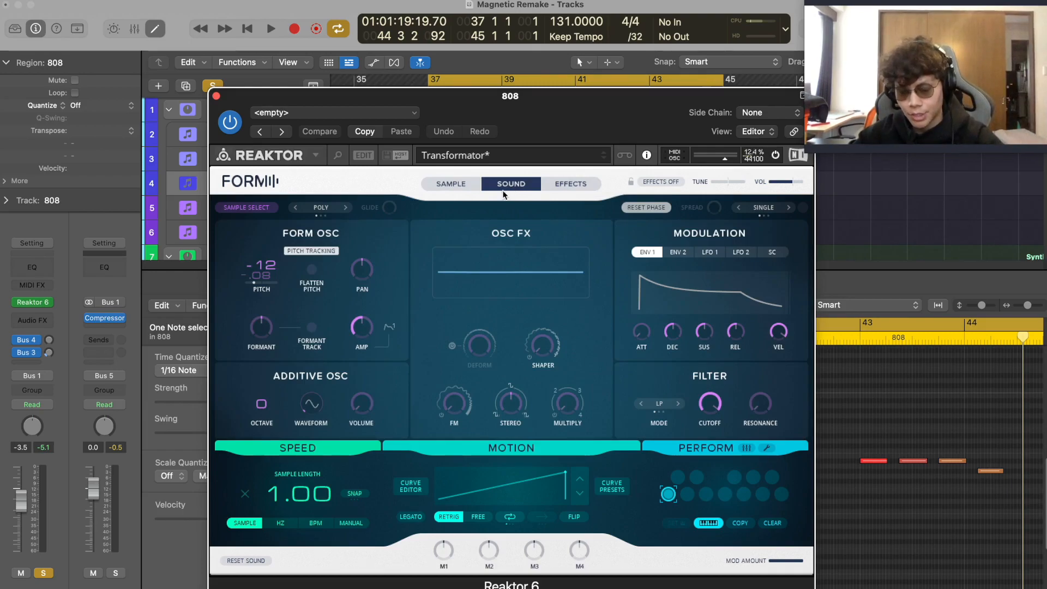
- Raise the Form oscillator's coarse pitch to 0 and play the 808 from bar 37
{"action": "left_click_drag", "start_coordinate": [262, 284], "coordinate": [266, 192]}
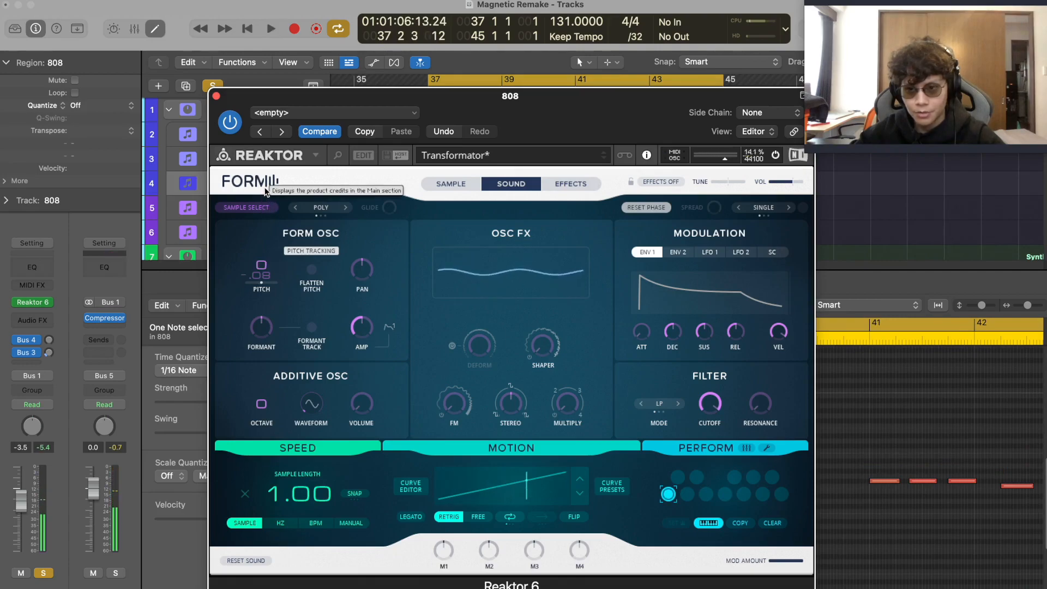
{"action": "key", "text": "space"}
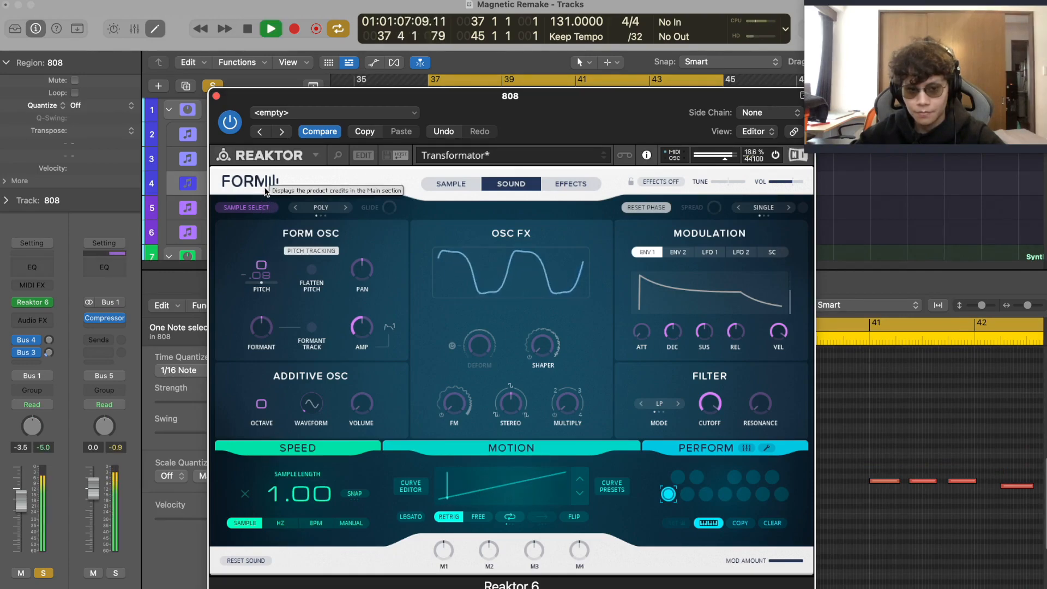
{"action": "key", "text": "space"}
- Set the Form oscillator's pitch to -12 with fine tuning at -.02 and play the 808
{"action": "scroll", "coordinate": [264, 256], "scroll_direction": "down", "scroll_amount": 4}
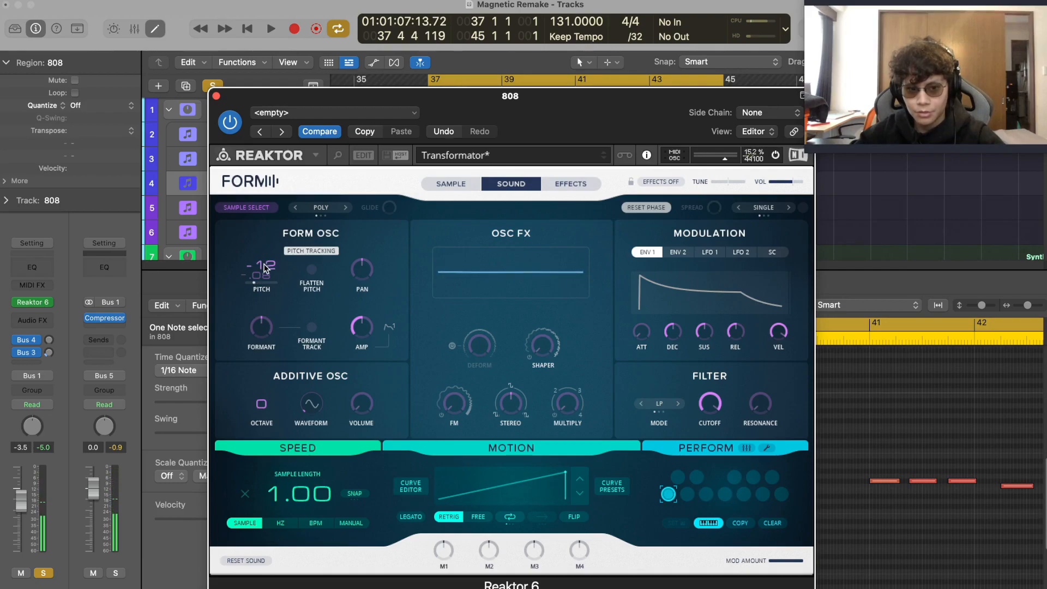
{"action": "key", "text": "space"}
{"action": "left_click_drag", "start_coordinate": [262, 277], "coordinate": [262, 282]}
{"action": "scroll", "coordinate": [260, 282], "scroll_direction": "up", "scroll_amount": 5}
{"action": "scroll", "coordinate": [260, 281], "scroll_direction": "up", "scroll_amount": 1}
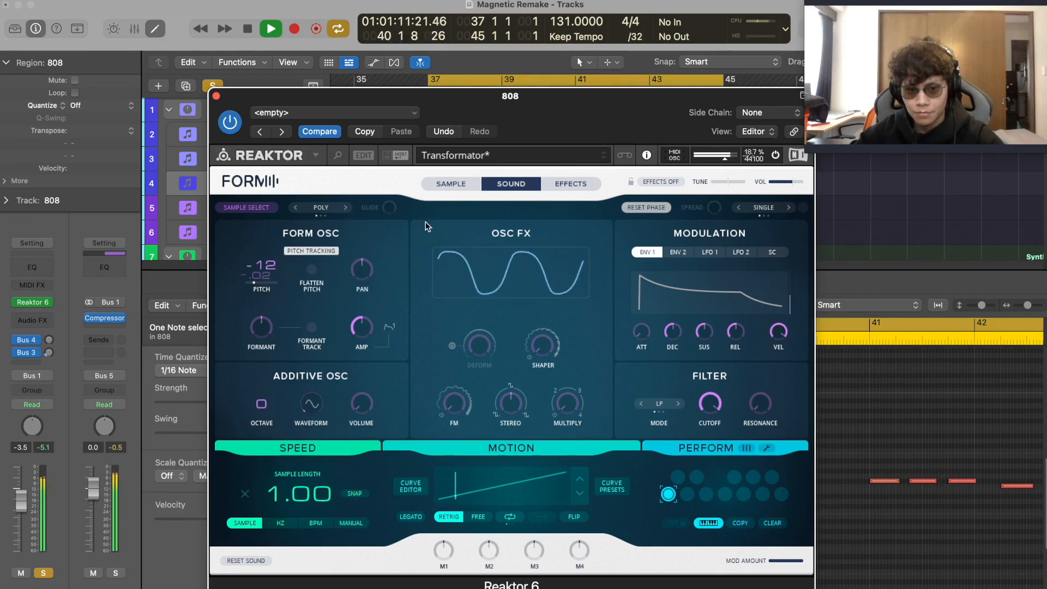
{"action": "key", "text": "space"}
- Play the 808 with Form's Warmth effect bypassed and active, and set its drive to 3.88
{"action": "left_click", "coordinate": [567, 184]}
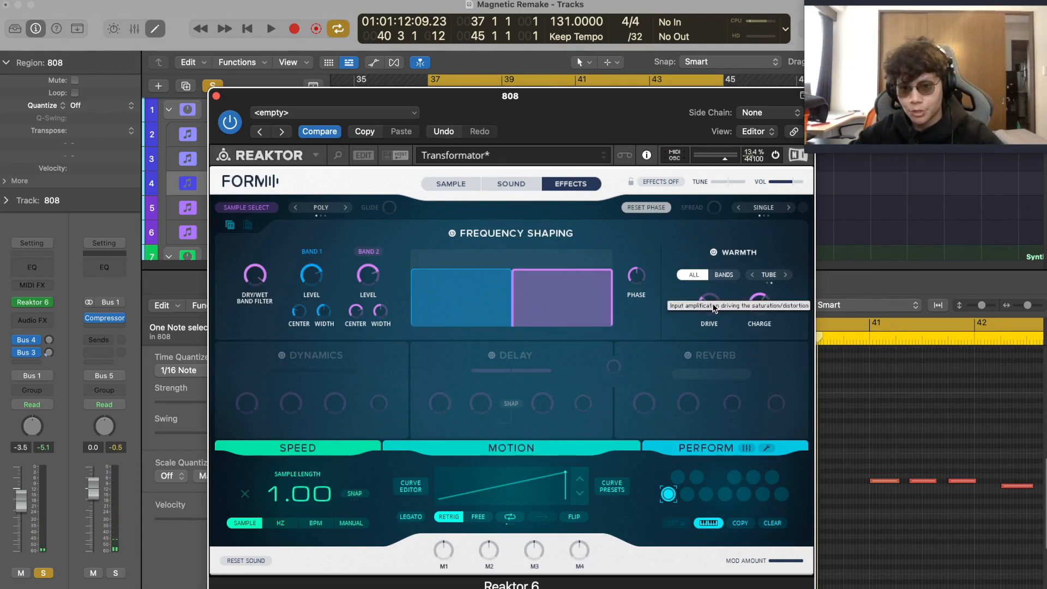
{"action": "left_click", "coordinate": [713, 252]}
{"action": "key", "text": "space"}
{"action": "left_click", "coordinate": [713, 253]}
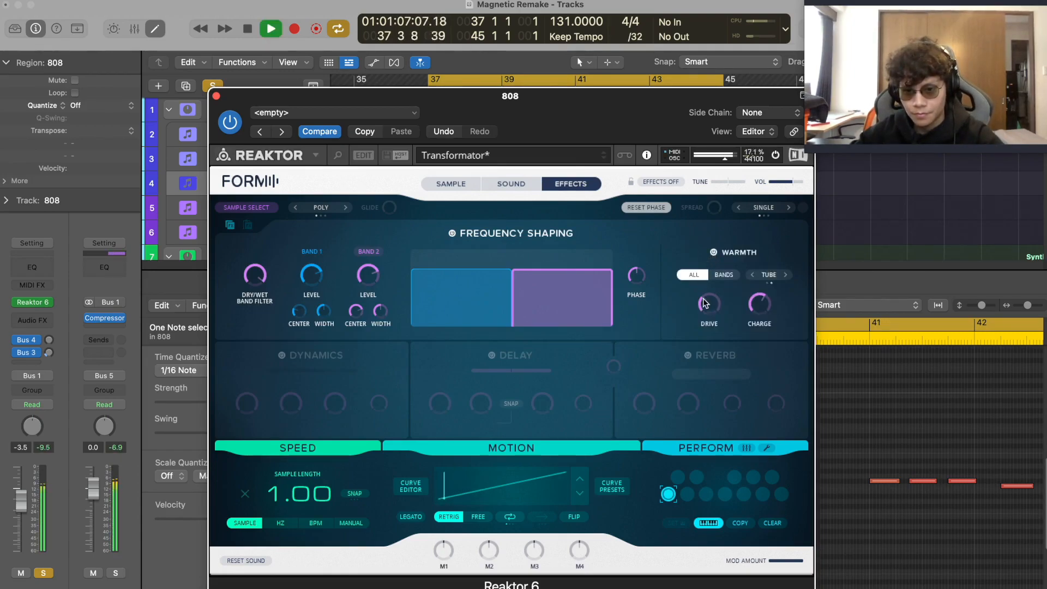
{"action": "left_click_drag", "start_coordinate": [704, 206], "coordinate": [704, 284]}
{"action": "key", "text": "space"}
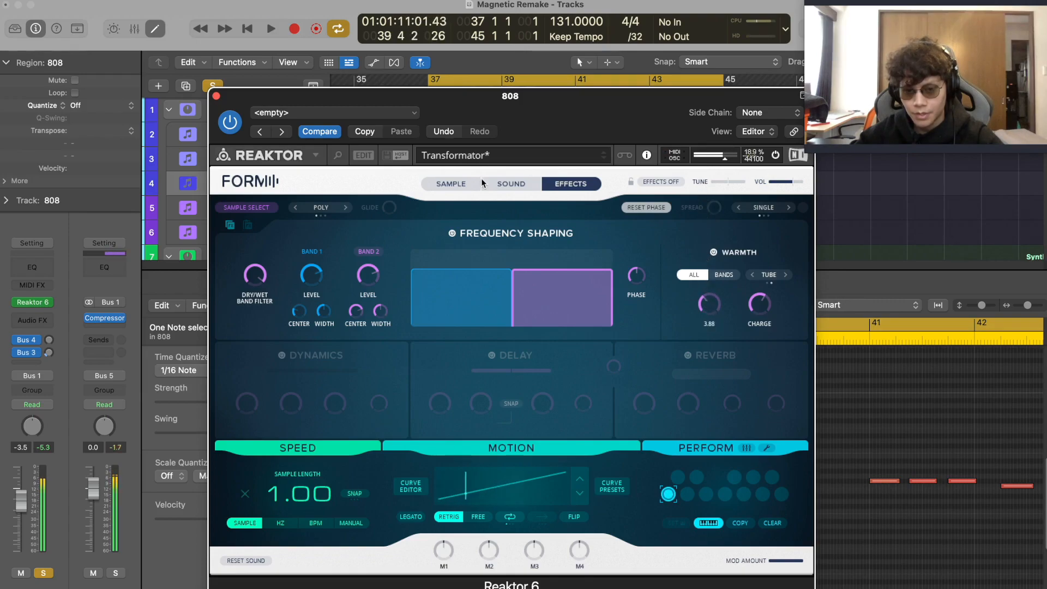
- View the 808's sample waveform in Form again and close the instrument window
{"action": "left_click", "coordinate": [488, 182]}
{"action": "left_click", "coordinate": [462, 184]}
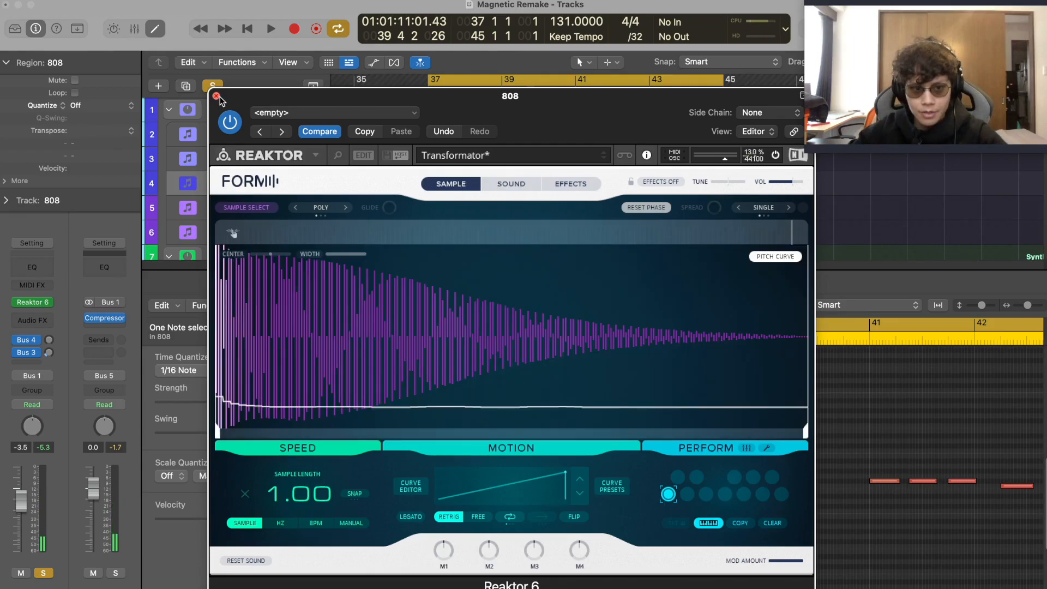
{"action": "left_click", "coordinate": [215, 96]}
- Select the Juicy Saw track and solo it in place of the 808
{"action": "scroll", "coordinate": [507, 195], "scroll_direction": "down", "scroll_amount": 1}
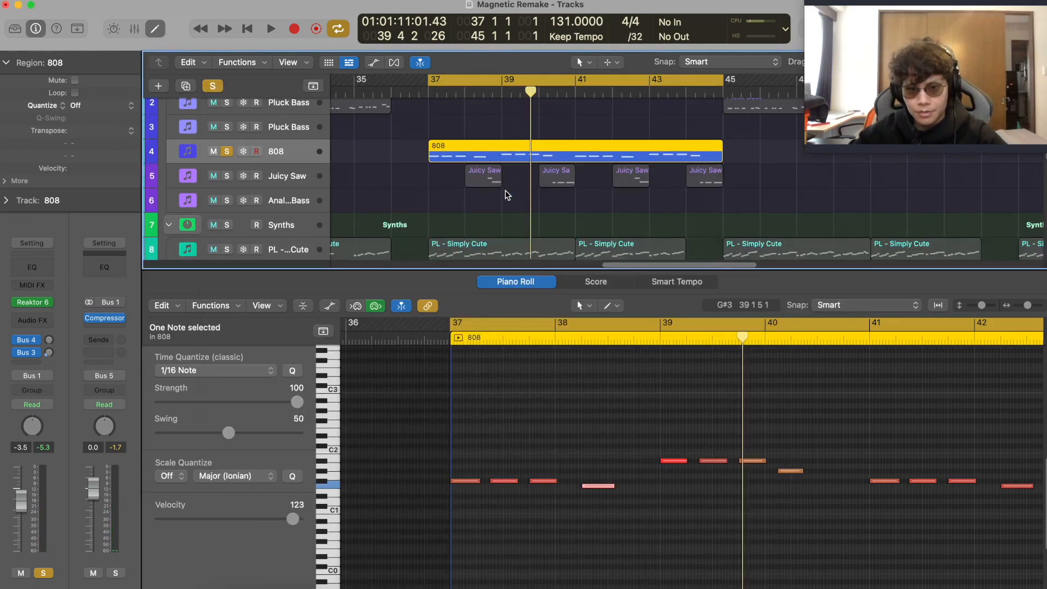
{"action": "left_click", "coordinate": [294, 175]}
{"action": "left_click", "coordinate": [228, 151]}
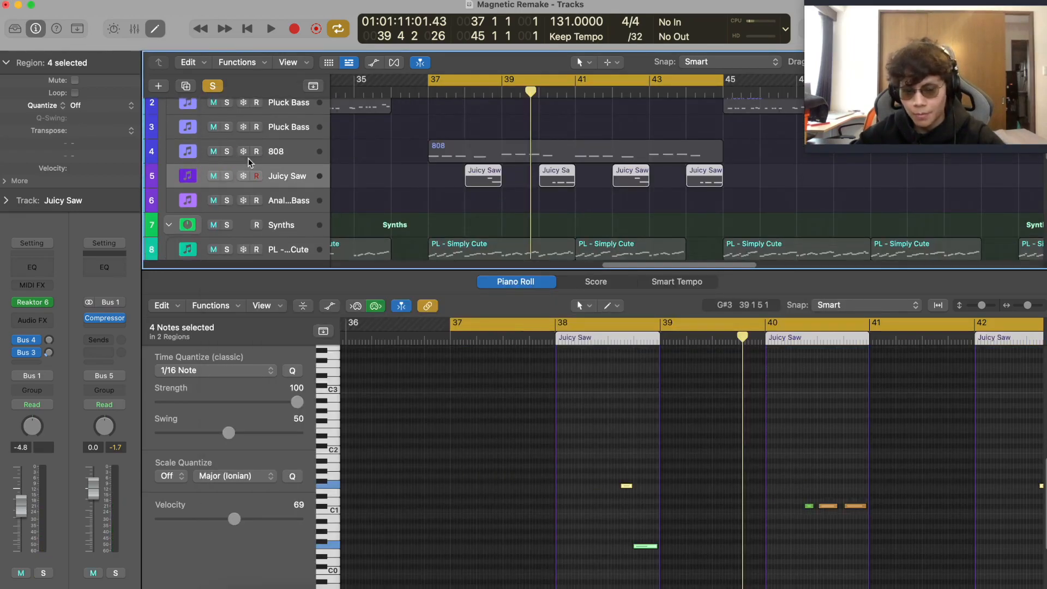
{"action": "left_click", "coordinate": [212, 85]}
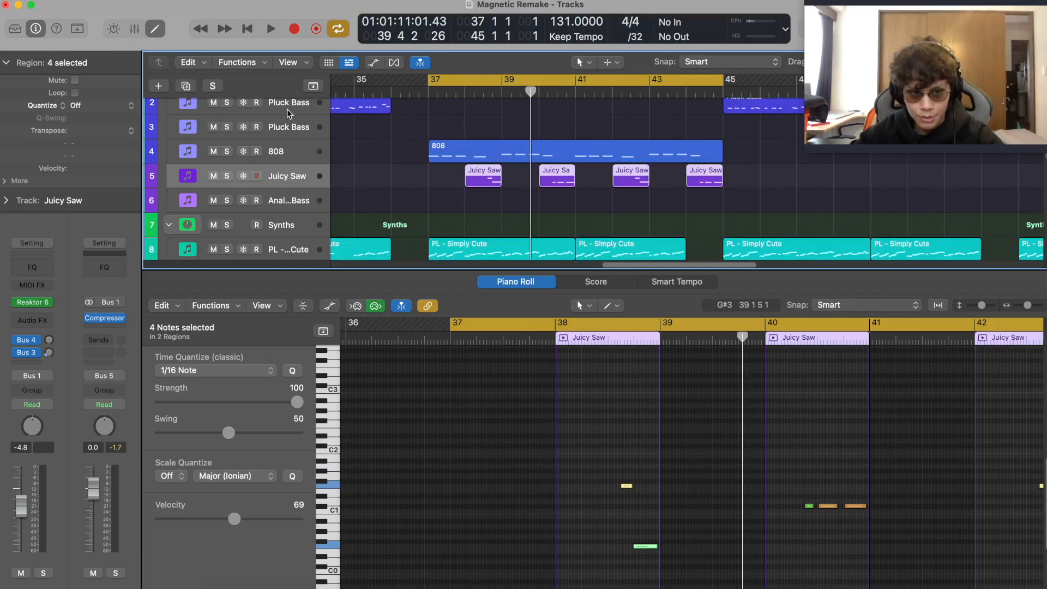
{"action": "key", "text": "s"}
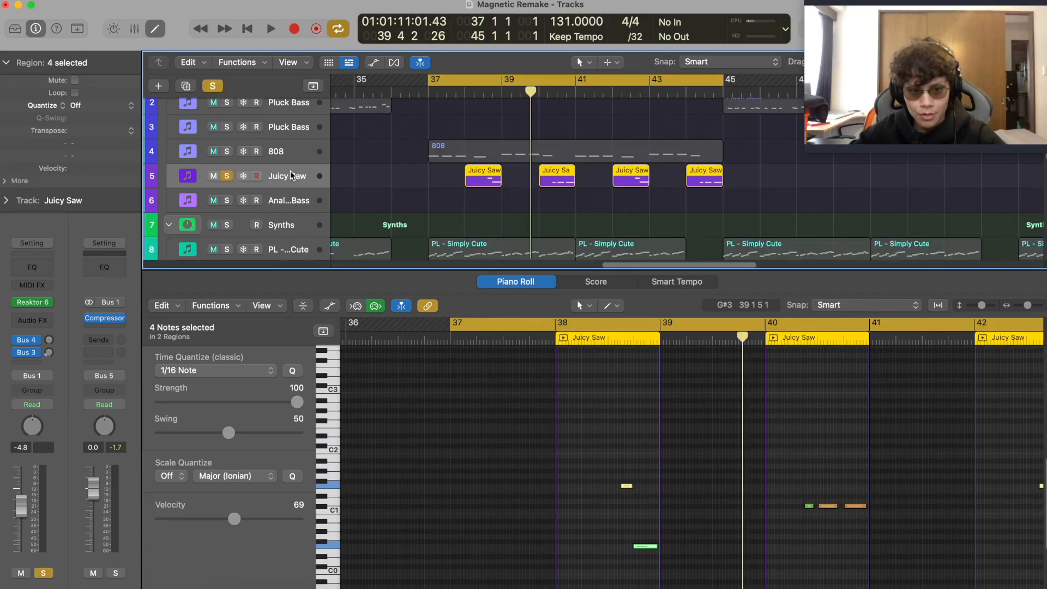
- Open Juicy Saw's Reaktor 6 instrument, close it again and play the soloed track from bar 37 to bar 39
{"action": "scroll", "coordinate": [292, 175], "scroll_direction": "down", "scroll_amount": 3}
{"action": "scroll", "coordinate": [256, 186], "scroll_direction": "down", "scroll_amount": 5}
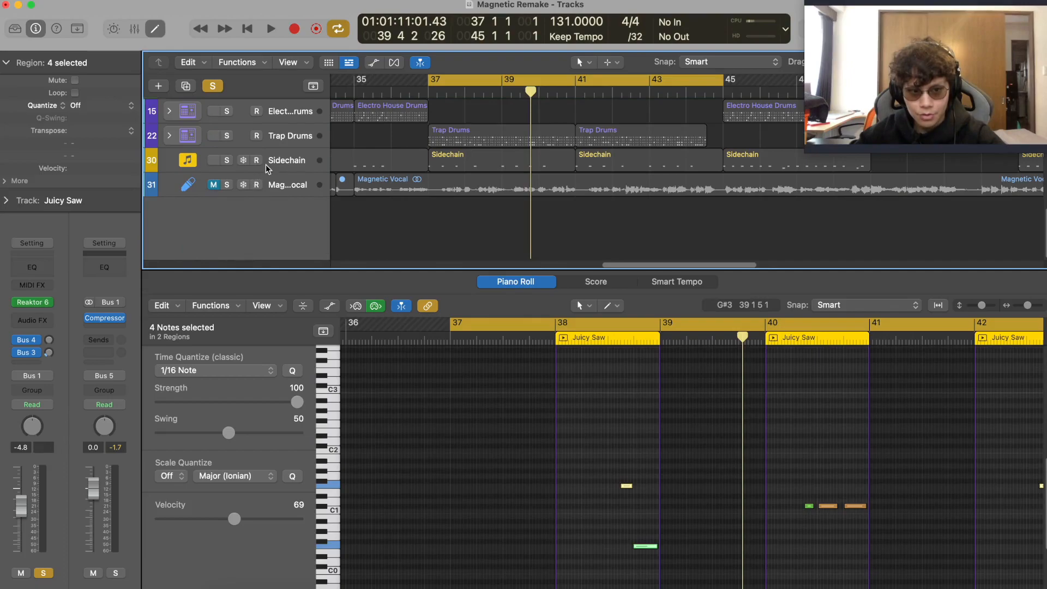
{"action": "scroll", "coordinate": [267, 168], "scroll_direction": "up", "scroll_amount": 10}
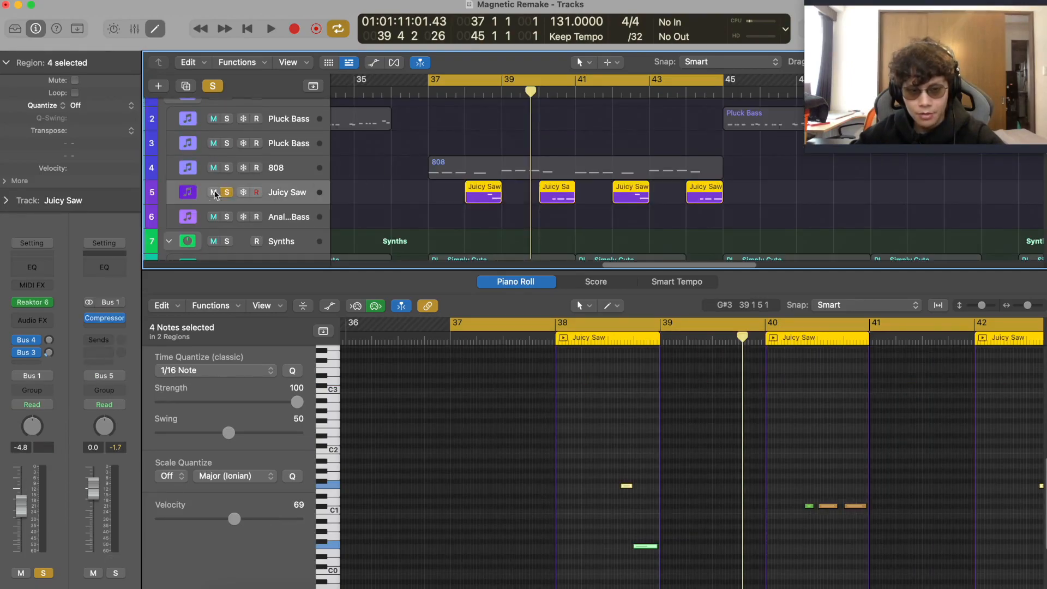
{"action": "left_click", "coordinate": [35, 302]}
{"action": "left_click_drag", "start_coordinate": [680, 181], "coordinate": [509, 197]}
{"action": "key", "text": "space"}
{"action": "key", "text": "super+w"}
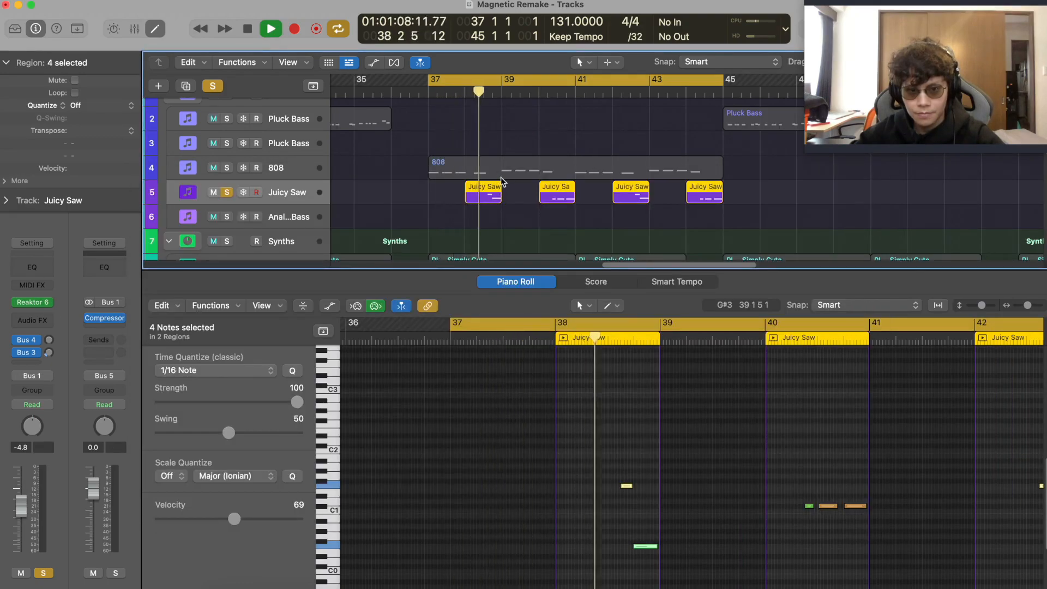
{"action": "key", "text": "space"}
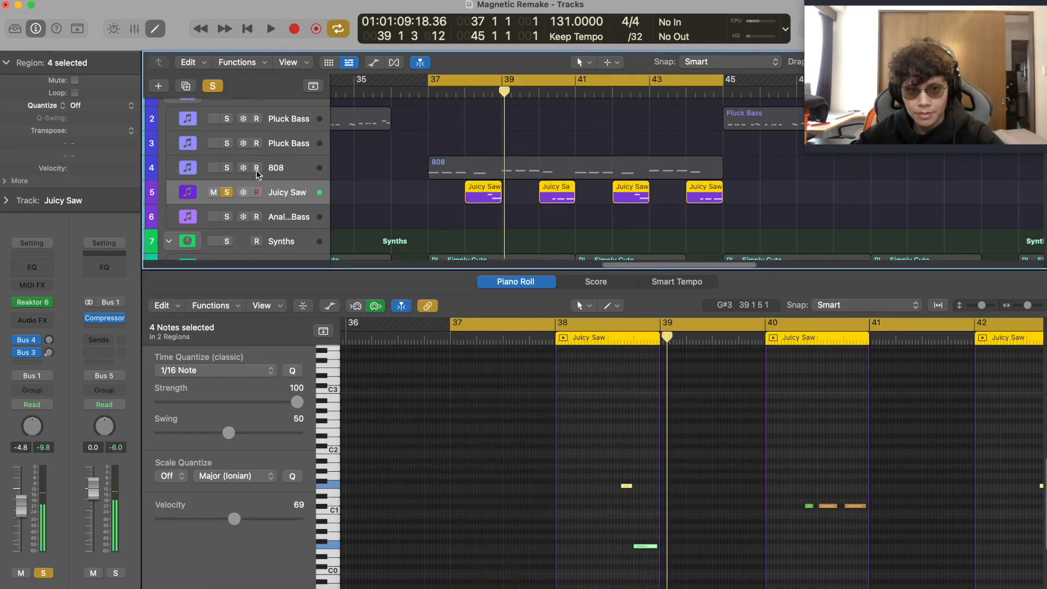
- Solo the 808 together with Juicy Saw, play both basses and remove the 808's solo
{"action": "left_click", "coordinate": [227, 168]}
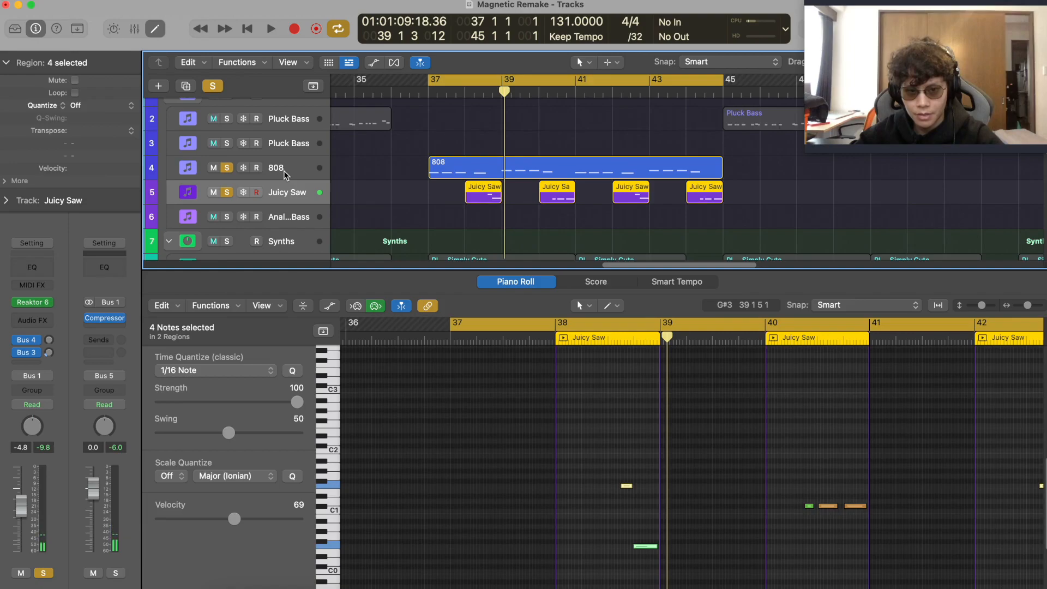
{"action": "key", "text": "space"}
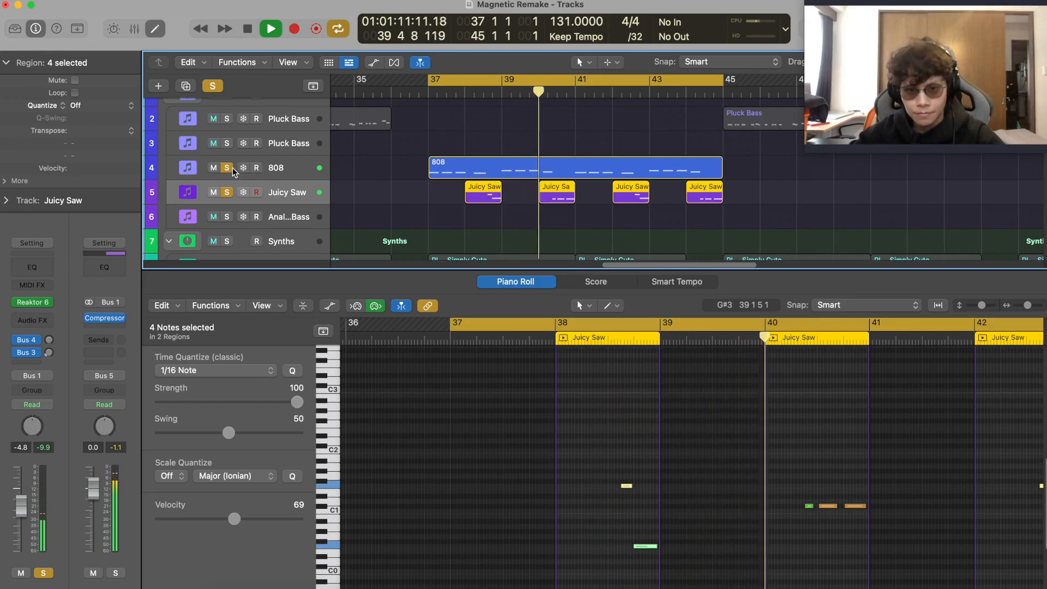
{"action": "key", "text": "space"}
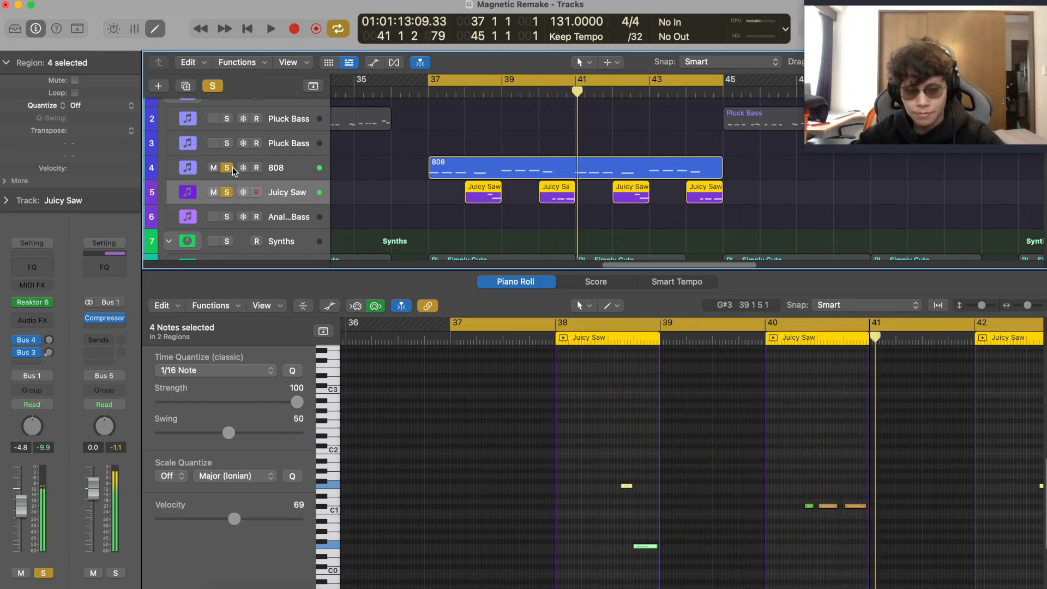
{"action": "left_click", "coordinate": [234, 170]}
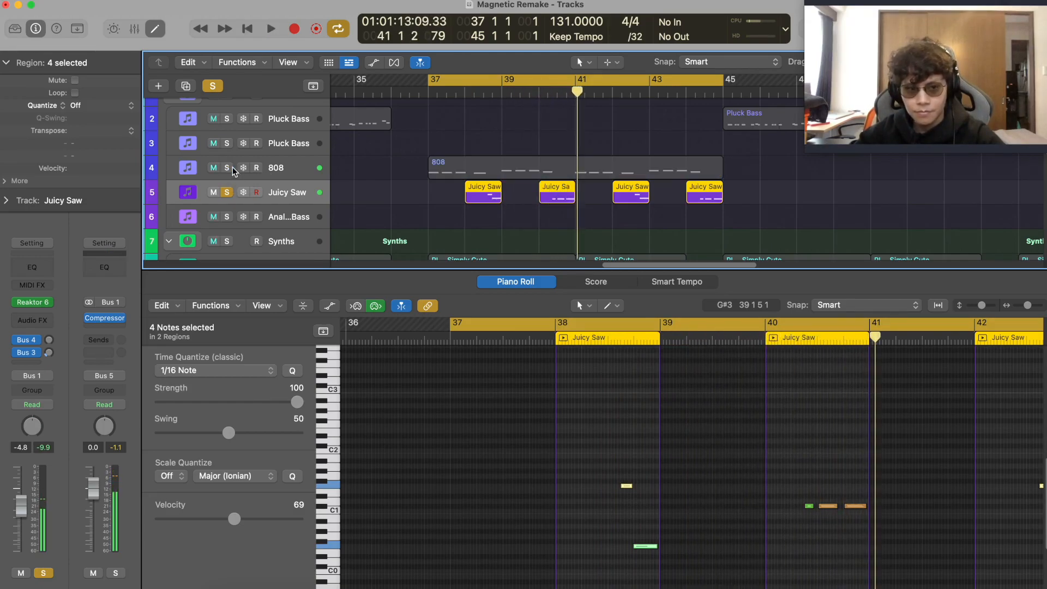
- Open Juicy Saw's Reaktor 6 instrument and load Monark's embedded preset 75 - Juicy Saw from the 3: Classic bank
{"action": "left_click", "coordinate": [31, 301]}
{"action": "left_click_drag", "start_coordinate": [470, 204], "coordinate": [484, 175]}
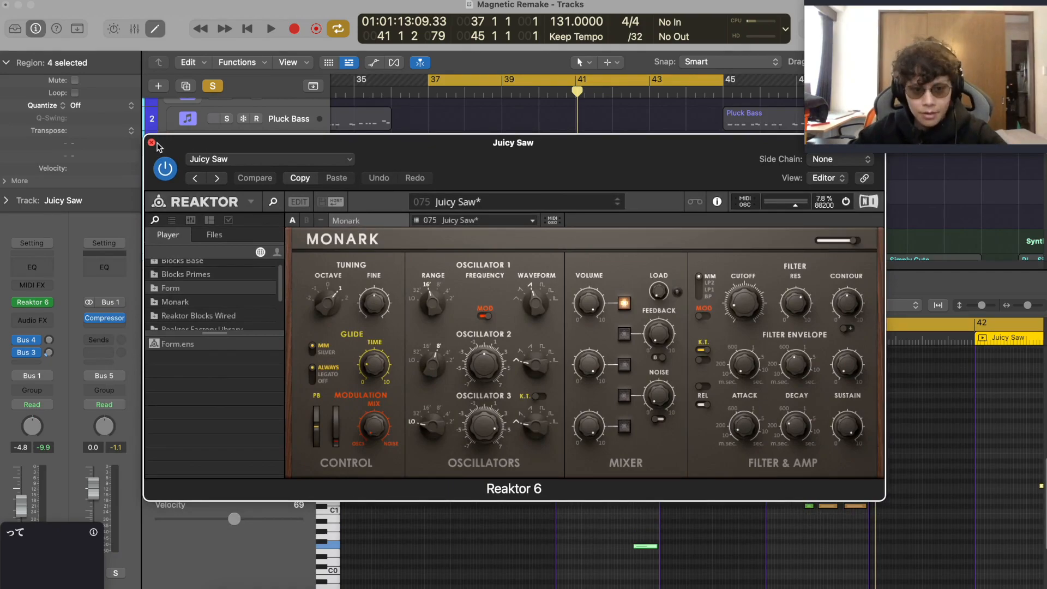
{"action": "left_click", "coordinate": [493, 203]}
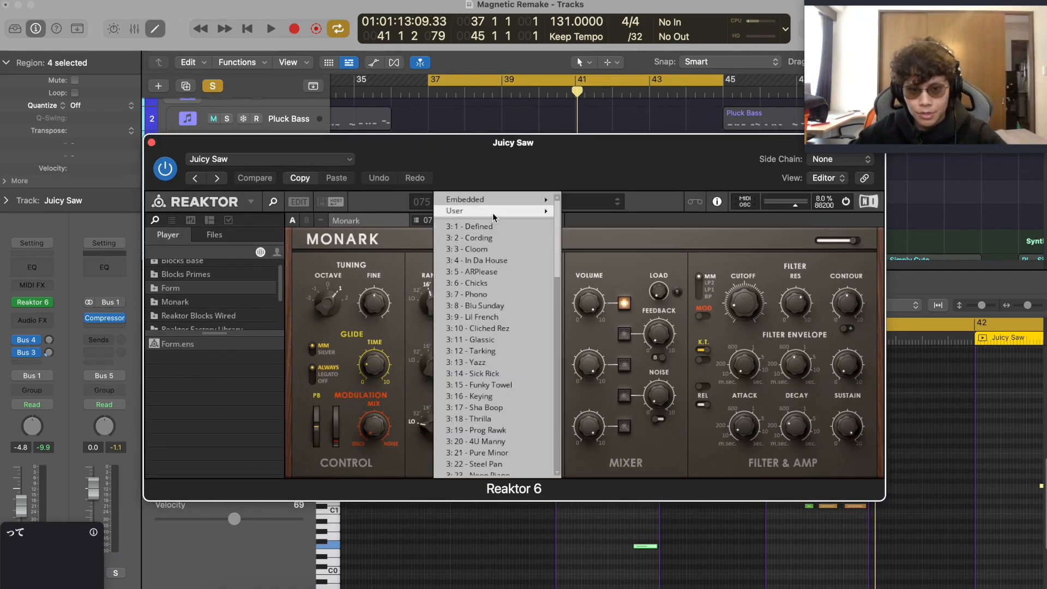
{"action": "mouse_move", "coordinate": [541, 206]}
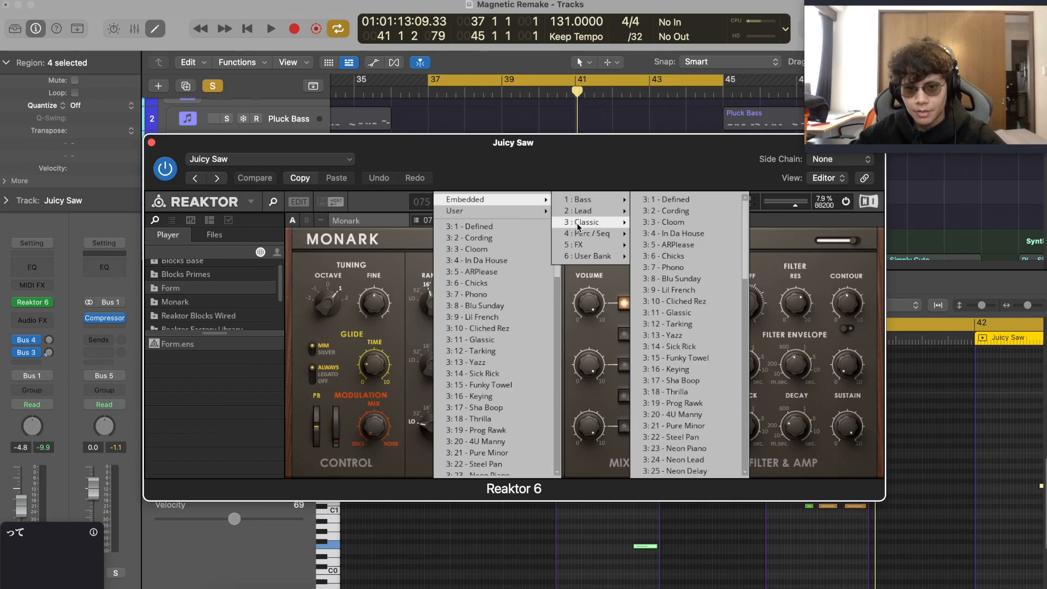
{"action": "mouse_move", "coordinate": [589, 222]}
{"action": "scroll", "coordinate": [683, 366], "scroll_direction": "down", "scroll_amount": 10}
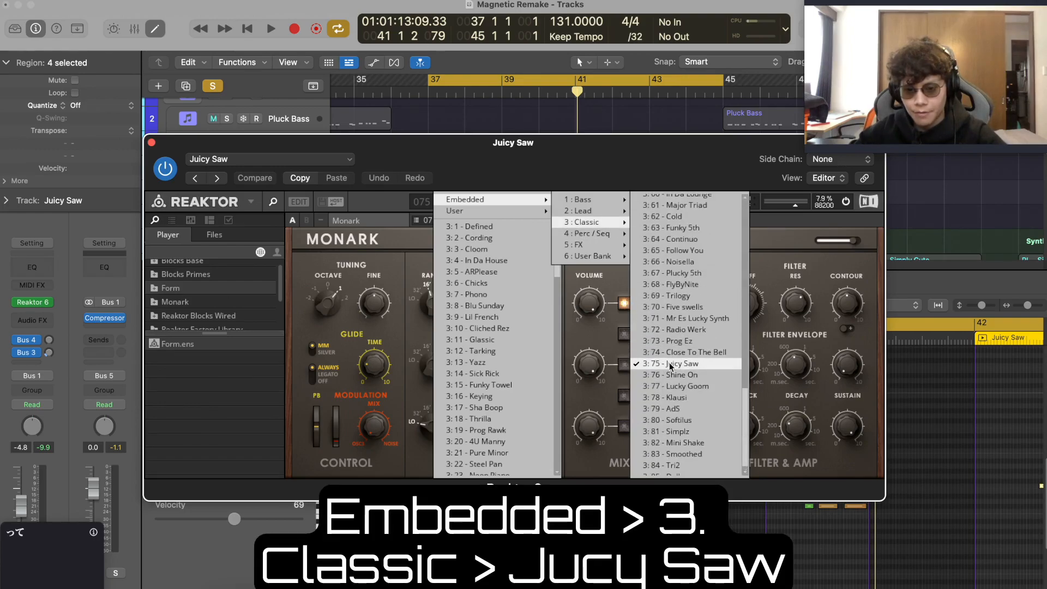
{"action": "left_click", "coordinate": [683, 364]}
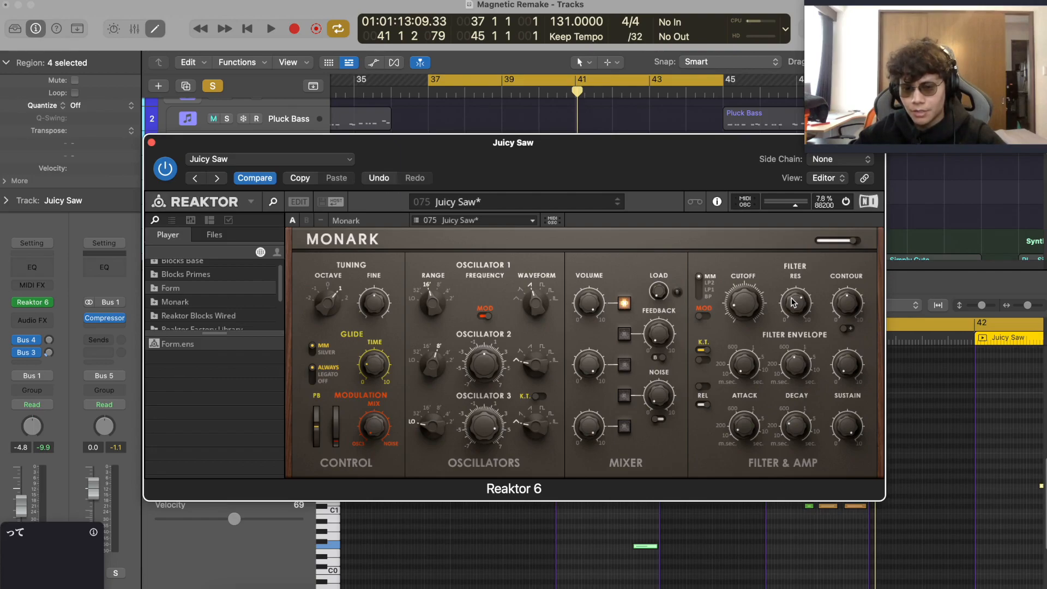
- Play the soloed Juicy Saw bass repeatedly from bar 37 to about bar 39 with its Monark instrument open
{"action": "key", "text": "space"}
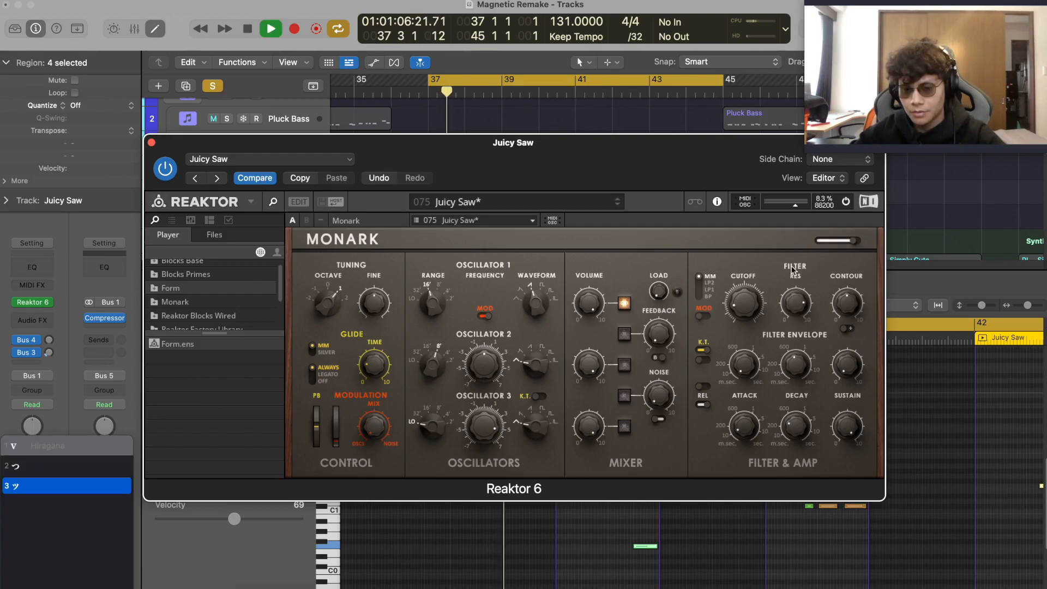
{"action": "key", "text": "space"}
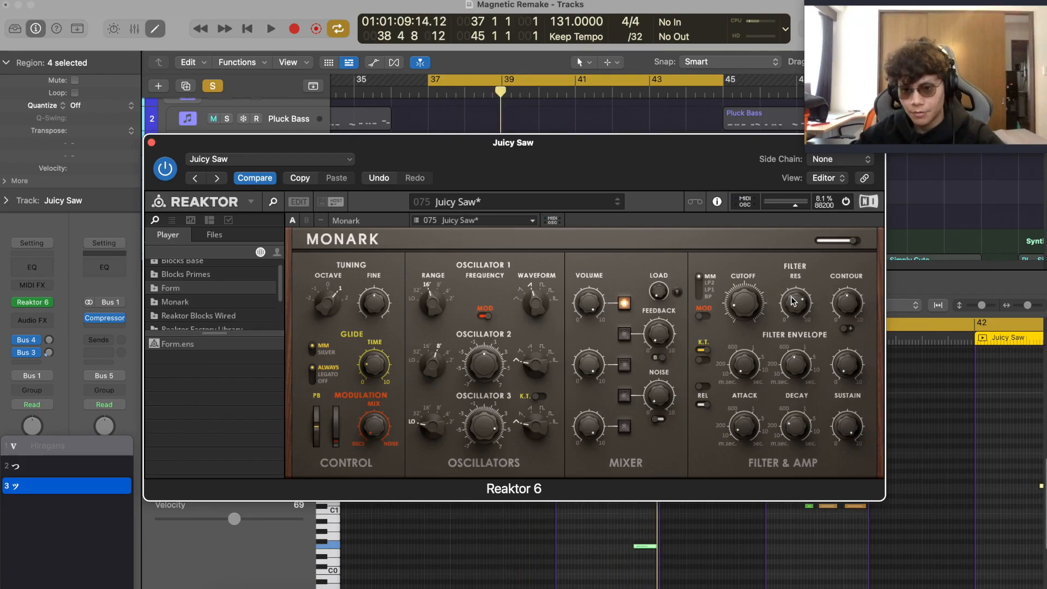
{"action": "key", "text": "space"}
{"action": "key", "text": "space"}
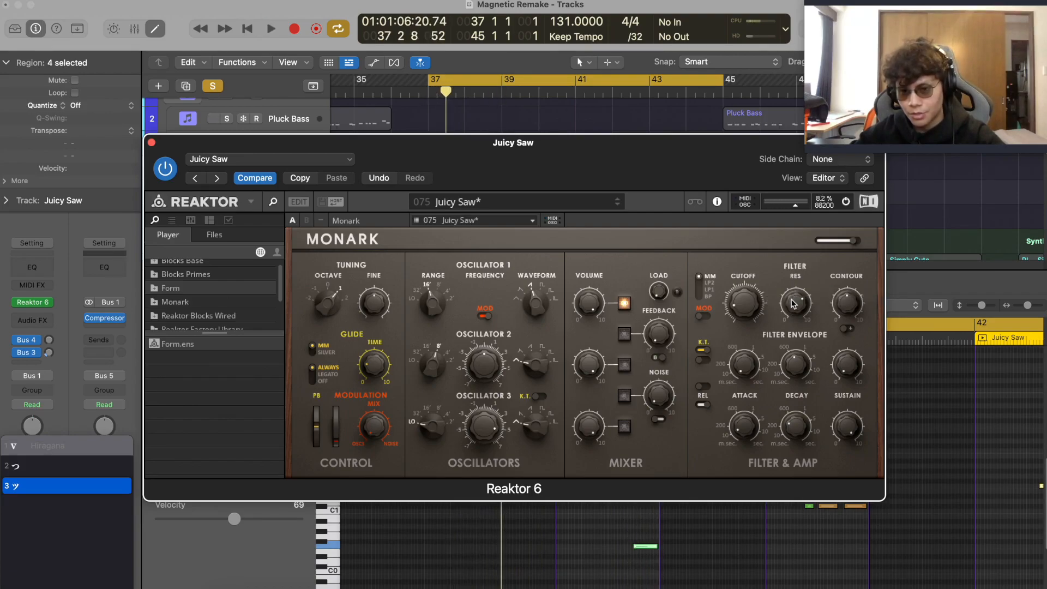
{"action": "key", "text": "space"}
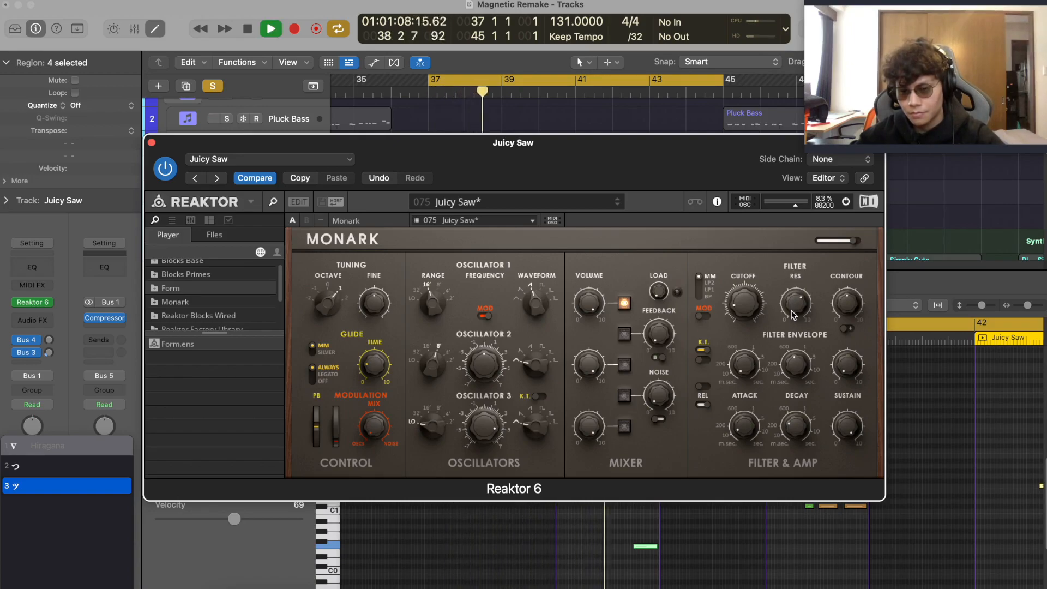
{"action": "key", "text": "space"}
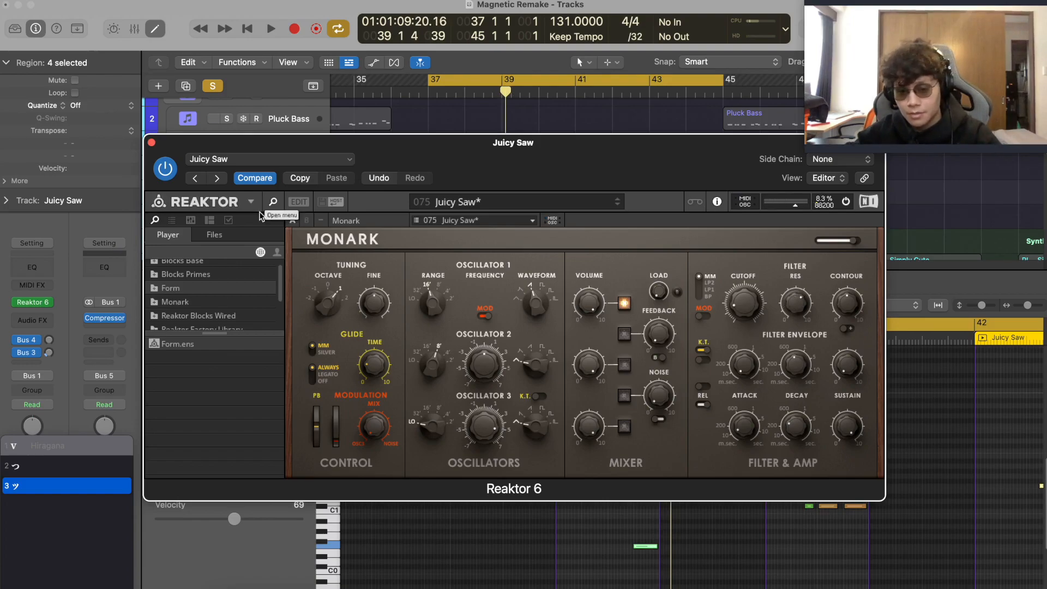
- Close the Juicy Saw instrument window and clear the active solo
{"action": "key", "text": "super+Tab"}
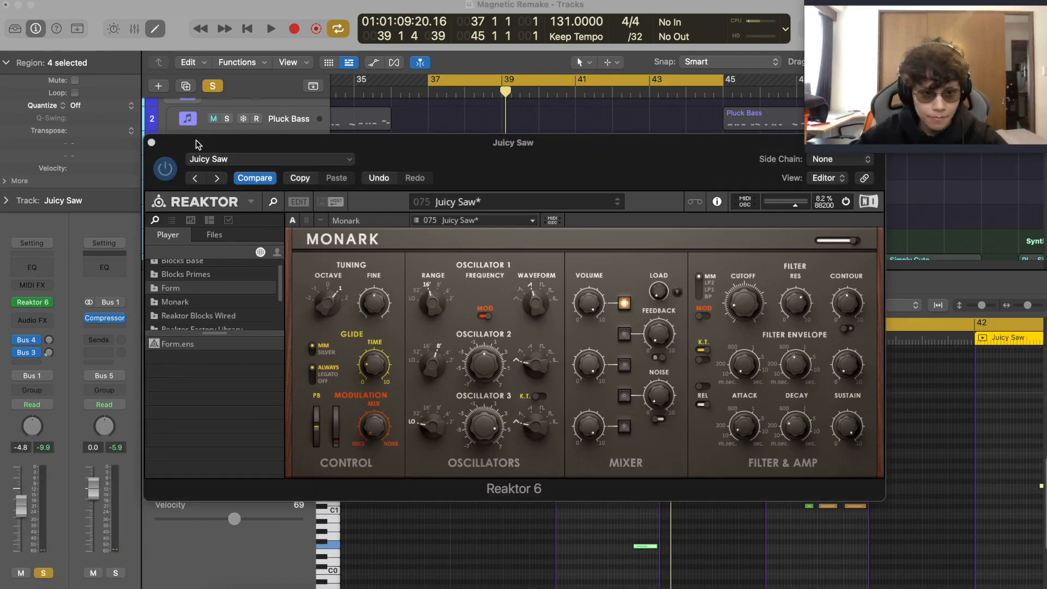
{"action": "left_click", "coordinate": [152, 144]}
{"action": "left_click", "coordinate": [213, 85]}
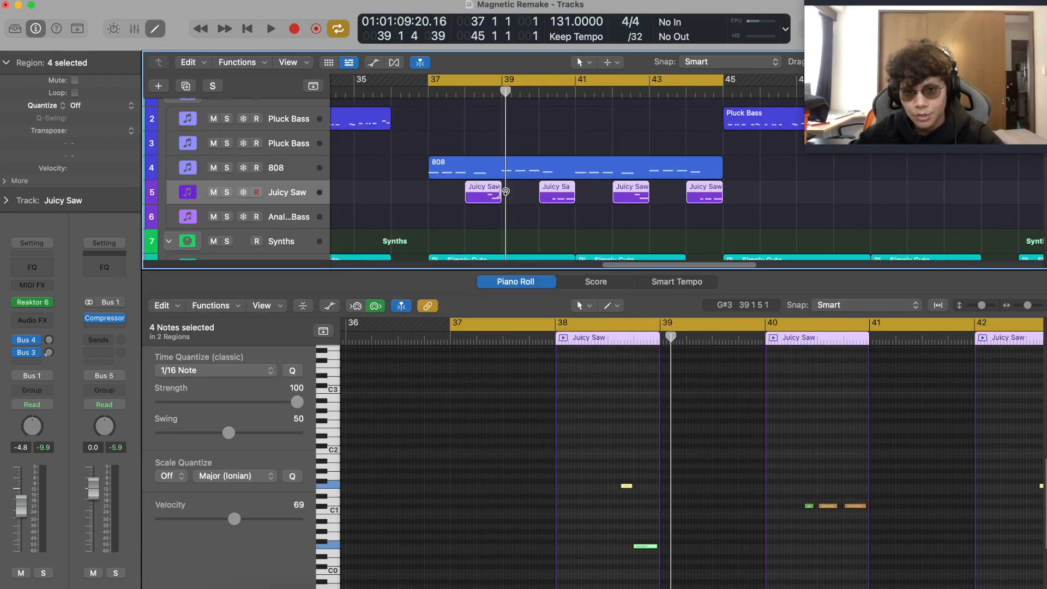
- Move the first Juicy Saw region, at bar 38, onto the Analogue Counter Bass track and open that track's Serum instrument
{"action": "scroll", "coordinate": [499, 196], "scroll_direction": "down", "scroll_amount": 1}
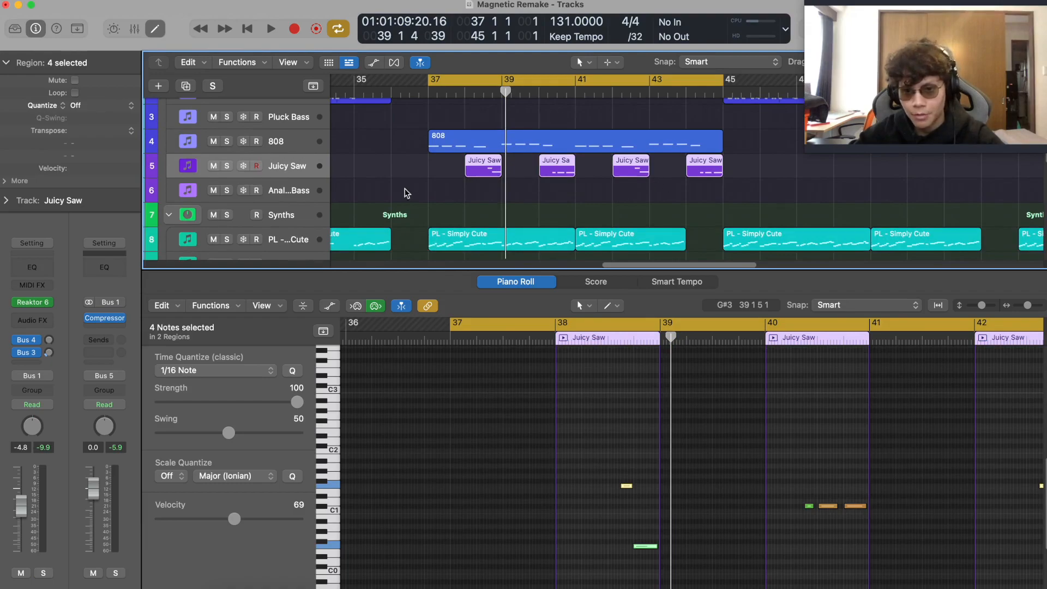
{"action": "scroll", "coordinate": [382, 164], "scroll_direction": "down", "scroll_amount": 3}
{"action": "scroll", "coordinate": [327, 156], "scroll_direction": "up", "scroll_amount": 2}
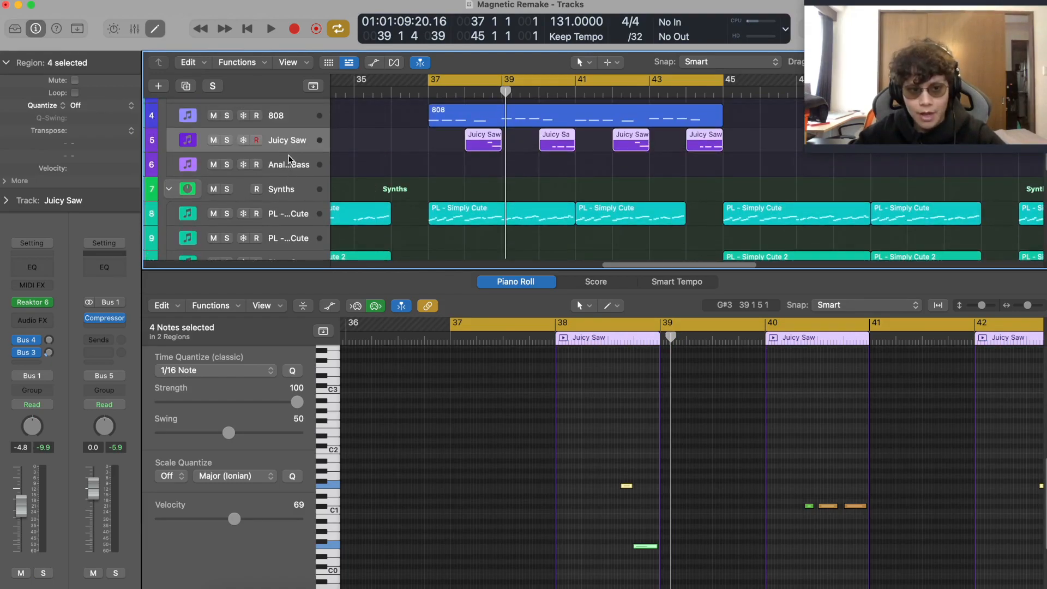
{"action": "left_click", "coordinate": [289, 167]}
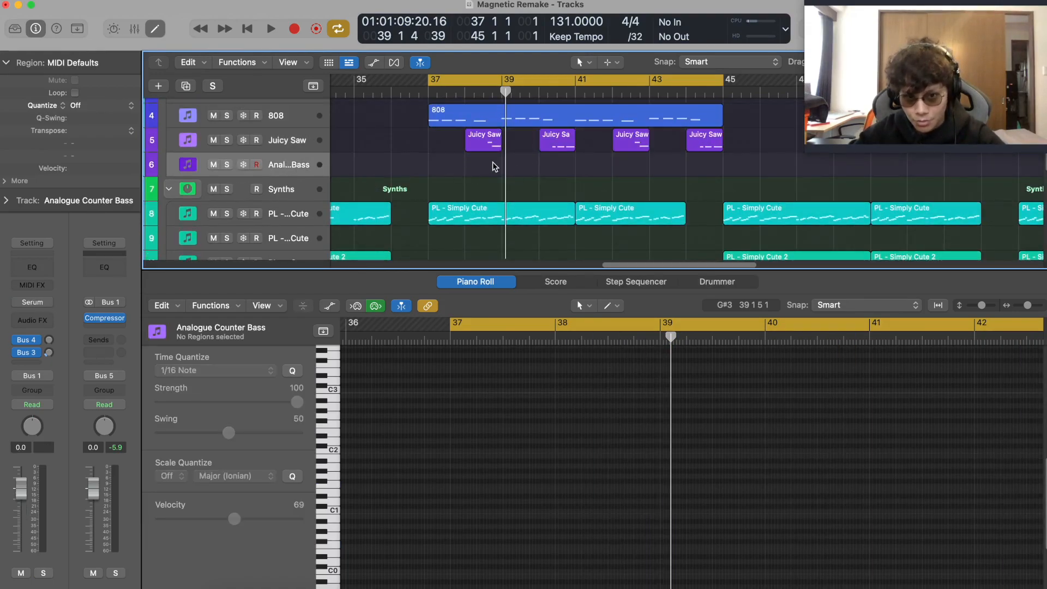
{"action": "left_click_drag", "start_coordinate": [494, 147], "coordinate": [494, 181]}
{"action": "mouse_move", "coordinate": [28, 305]}
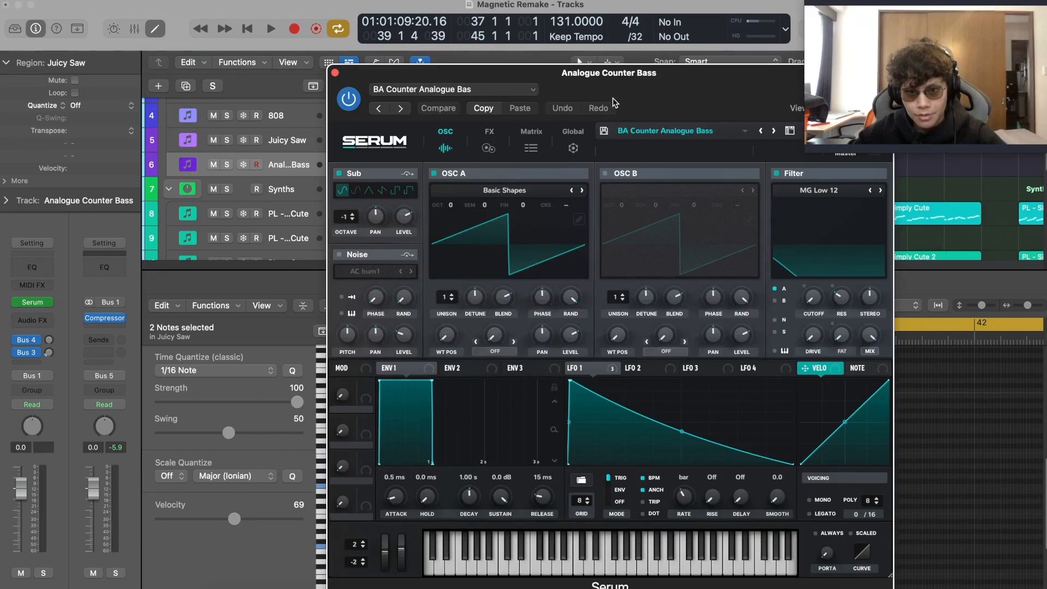
{"action": "left_click_drag", "start_coordinate": [613, 99], "coordinate": [515, 64]}
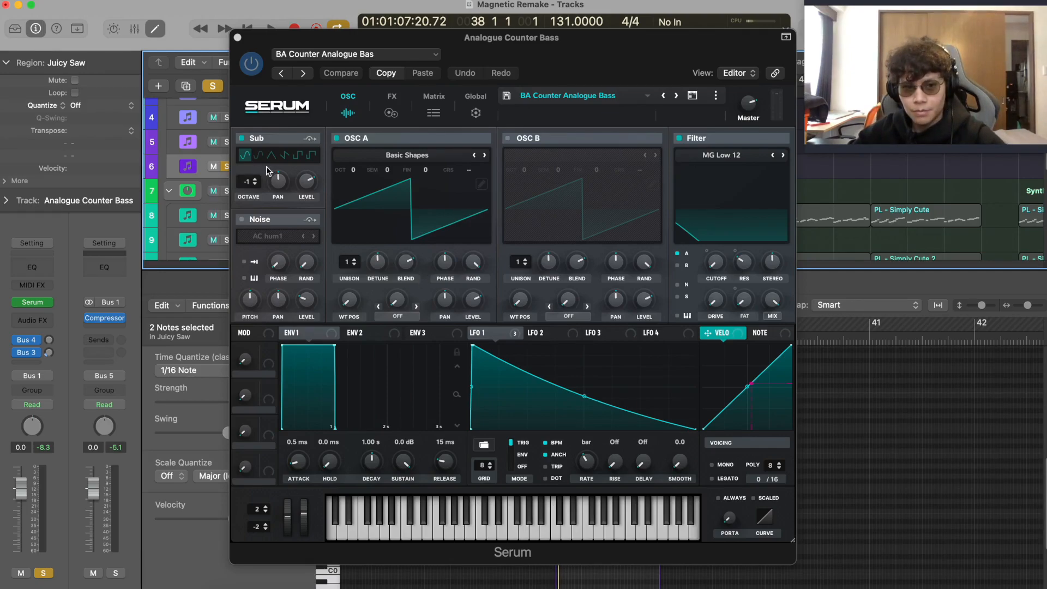
- View Serum's Normal filter types around MG Low 12 and bring up LFO 1's modulation assignments
{"action": "left_click", "coordinate": [731, 155]}
{"action": "mouse_move", "coordinate": [726, 171]}
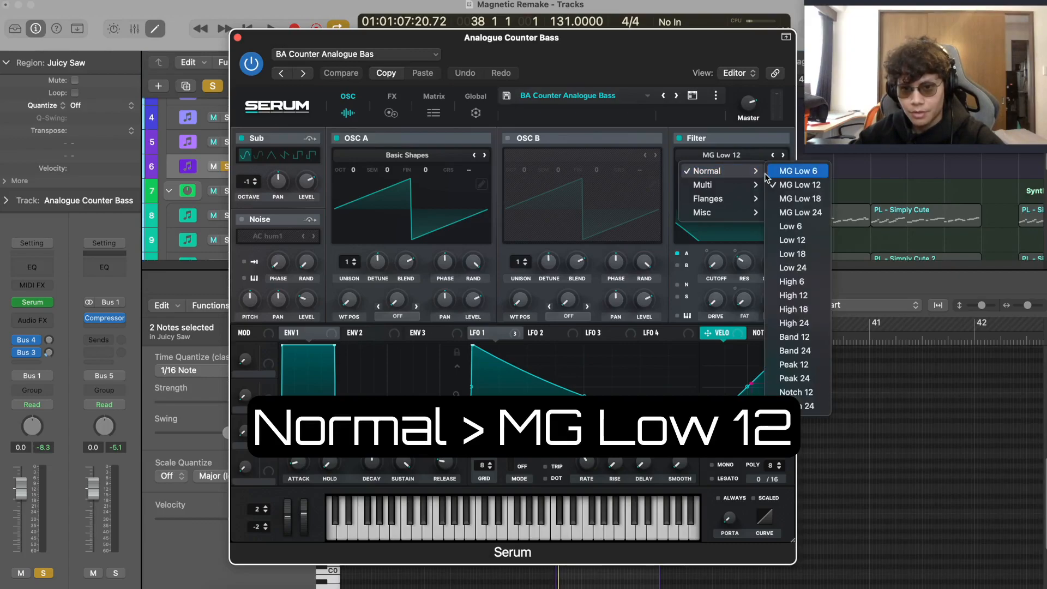
{"action": "mouse_move", "coordinate": [685, 169]}
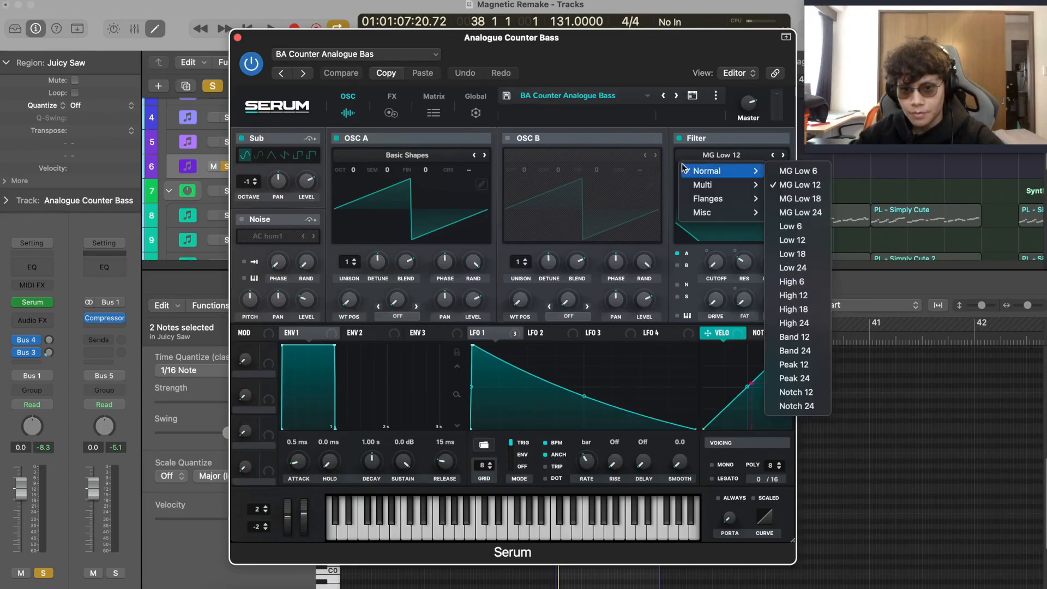
{"action": "left_click", "coordinate": [492, 334]}
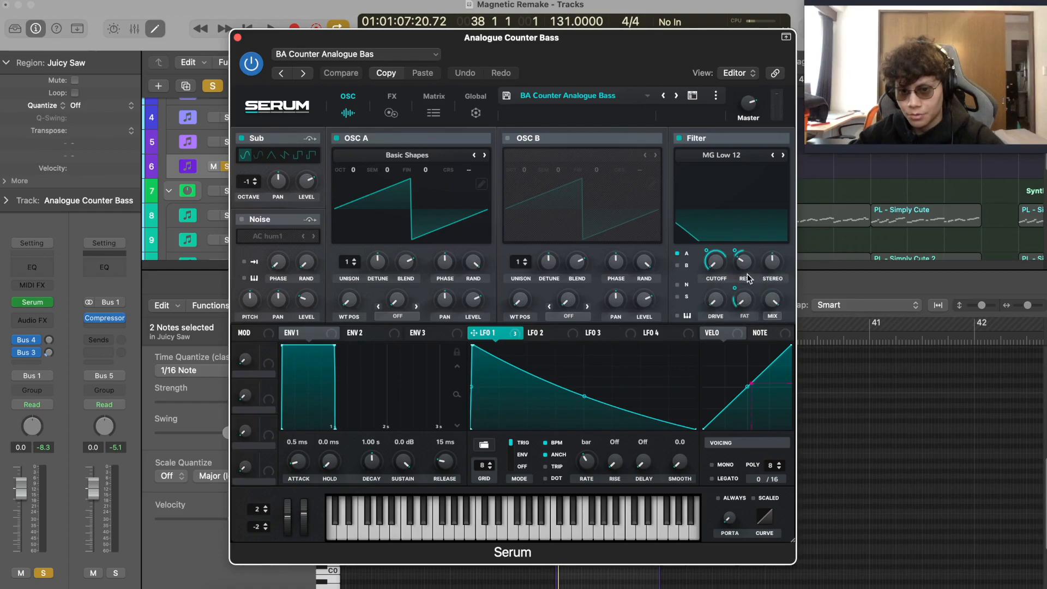
- Play the soloed counter bass and inspect LFO 1's modulation of the filter's cutoff, resonance and fat
{"action": "key", "text": "space"}
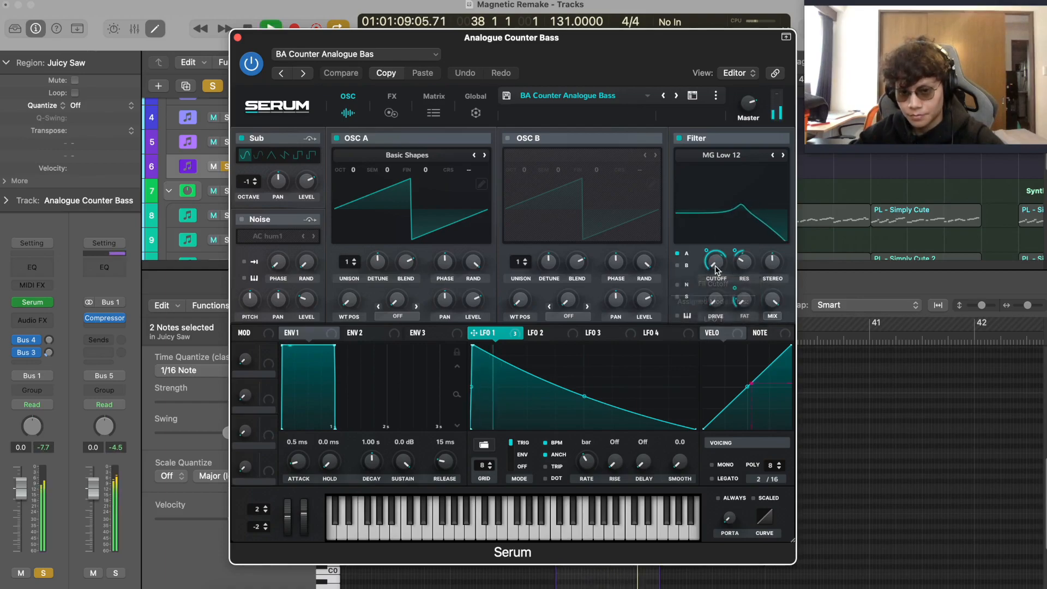
{"action": "key", "text": "space"}
{"action": "key", "text": "space"}
{"action": "key", "text": "space"}
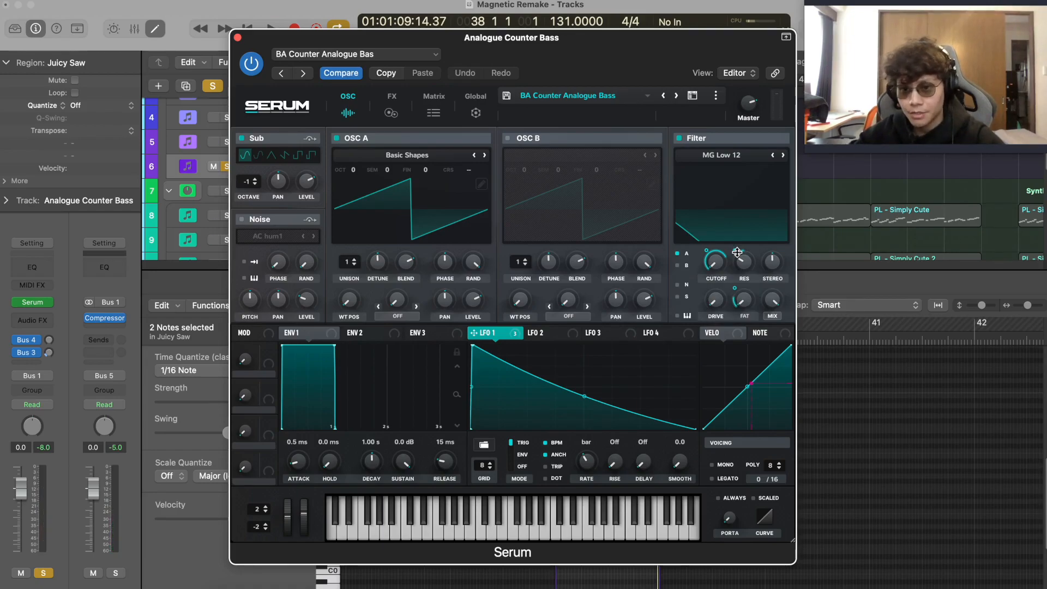
{"action": "mouse_move", "coordinate": [737, 252]}
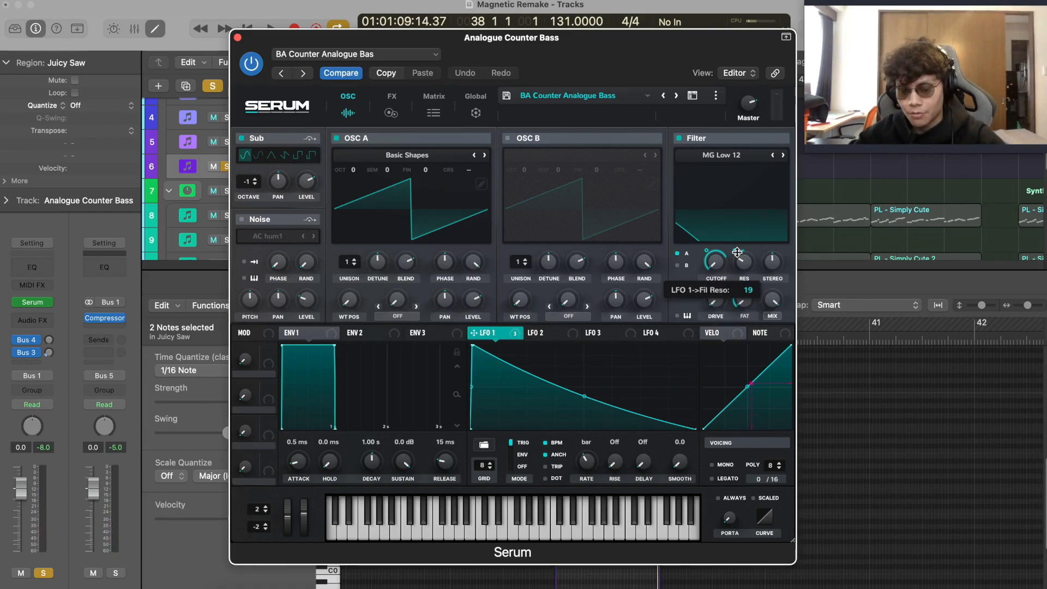
{"action": "right_click", "coordinate": [746, 304]}
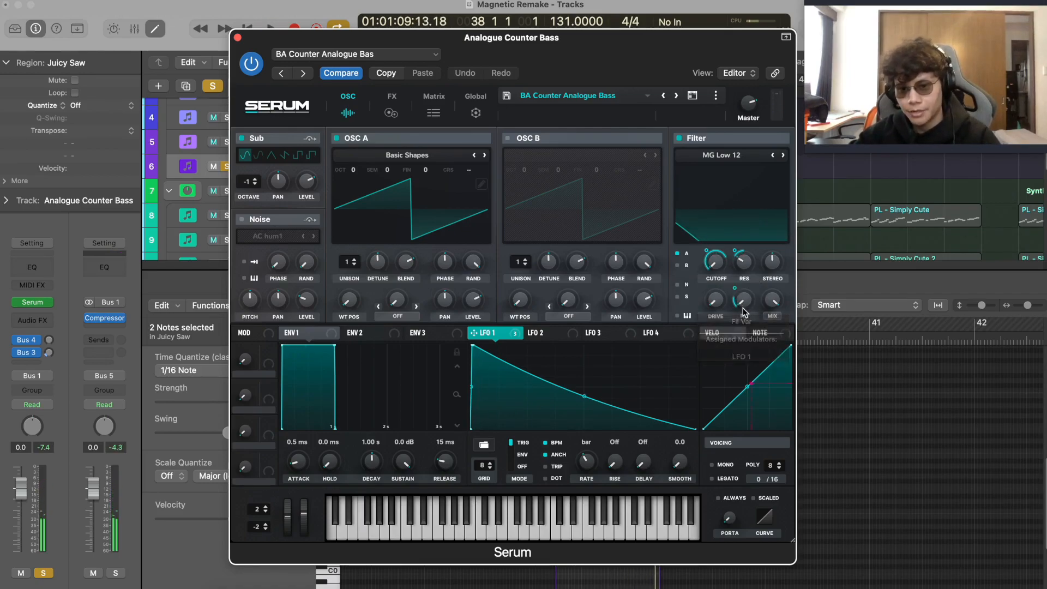
- Review the counter bass's Distortion and Hyper / Dimension effects in Serum and return to the oscillator view
{"action": "left_click", "coordinate": [391, 106]}
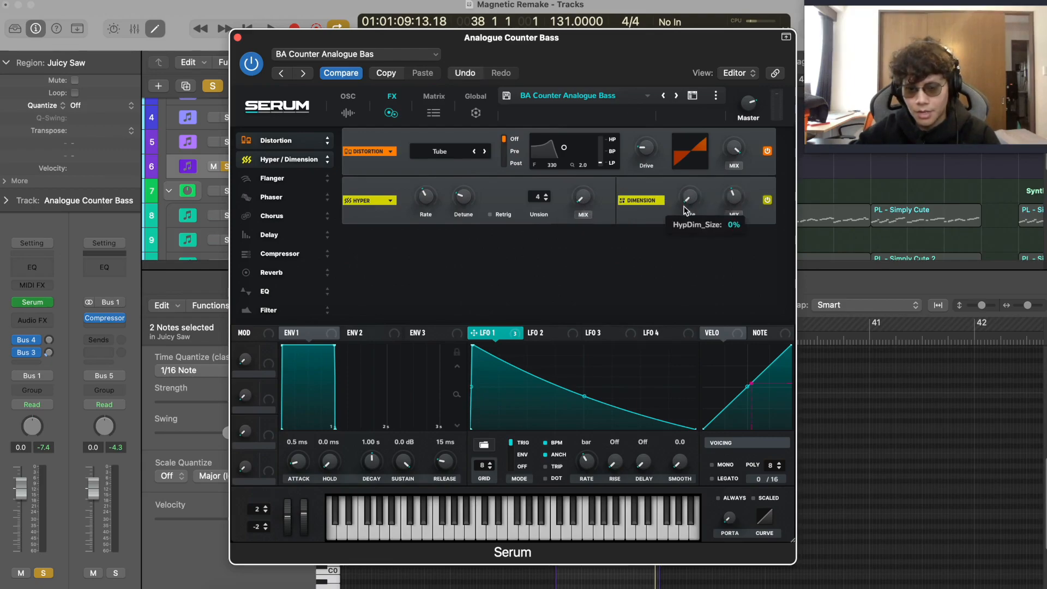
{"action": "left_click", "coordinate": [732, 200]}
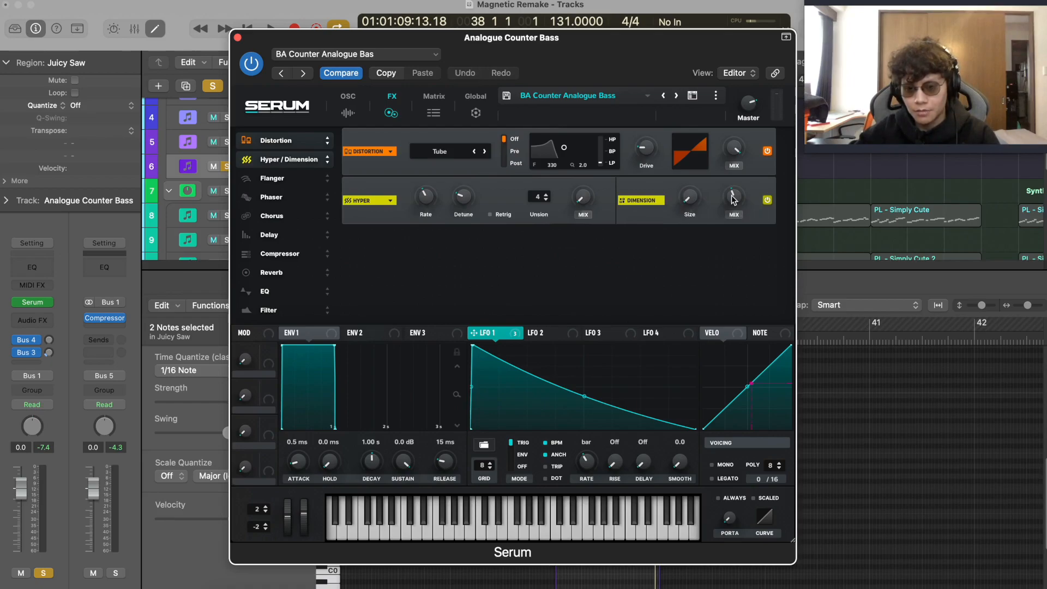
{"action": "left_click", "coordinate": [732, 199]}
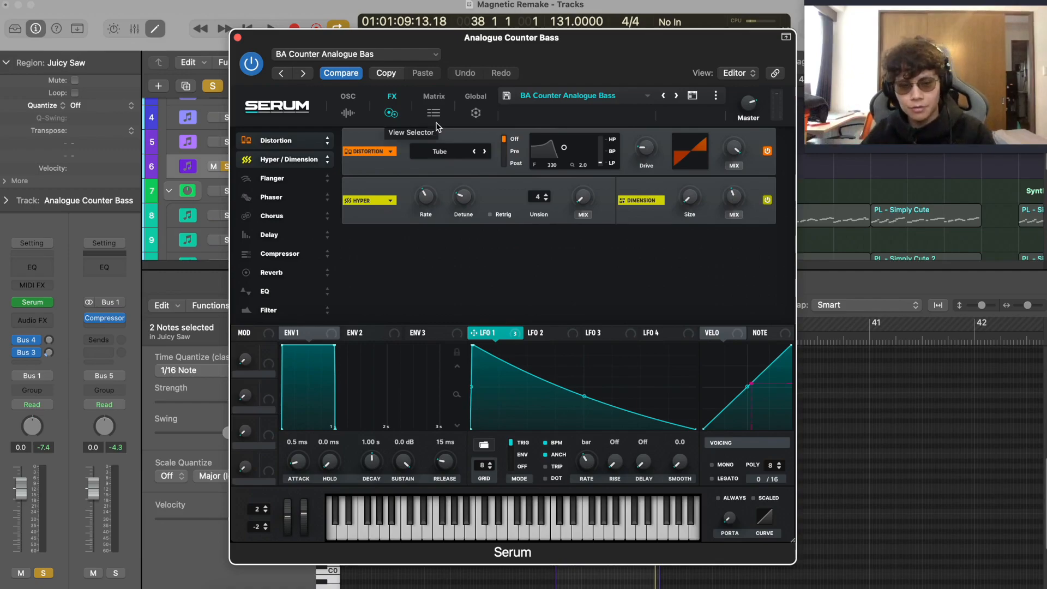
{"action": "left_click", "coordinate": [348, 111]}
{"action": "left_click", "coordinate": [393, 111]}
{"action": "left_click", "coordinate": [341, 103]}
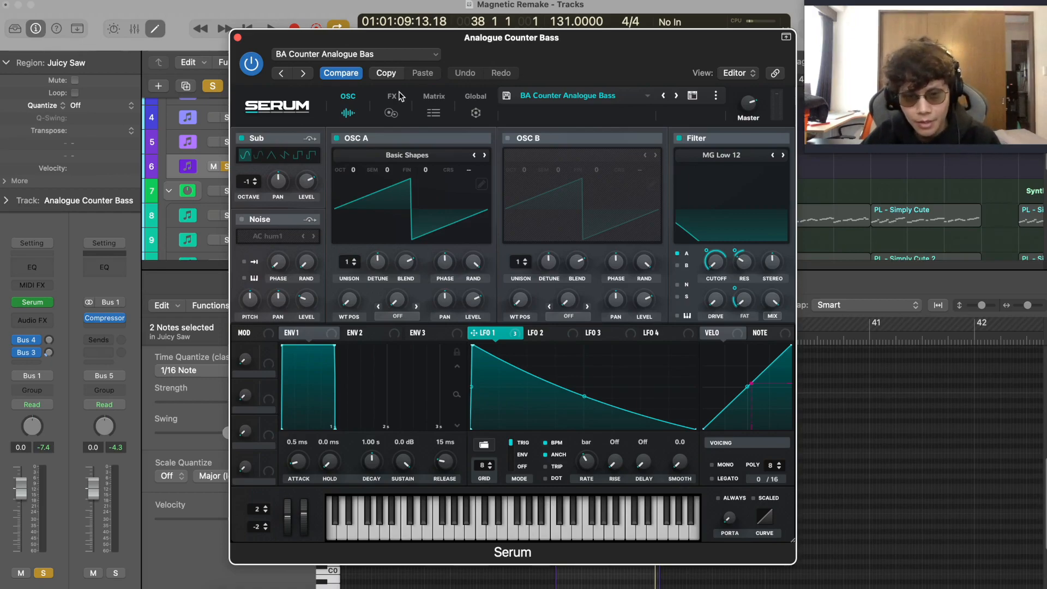
- Close Serum and move the region at bar 38 from Analogue Counter Bass back to the Juicy Saw track
{"action": "left_click", "coordinate": [237, 38]}
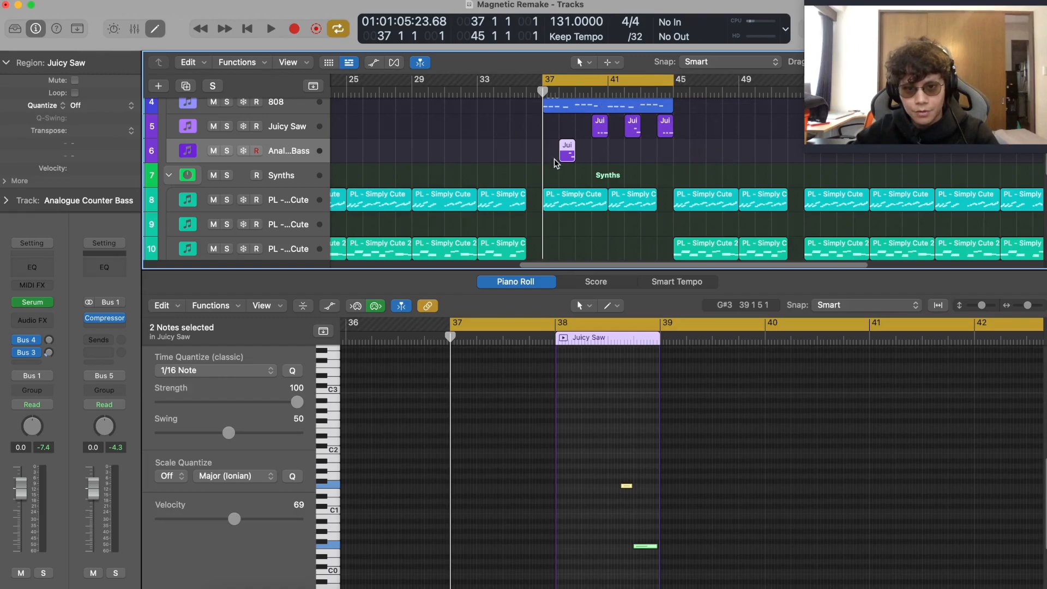
{"action": "left_click_drag", "start_coordinate": [567, 150], "coordinate": [570, 131]}
- Play the trap section with all tracks from bar 37 to bar 45, looking over the bass tracks
{"action": "key", "text": "space"}
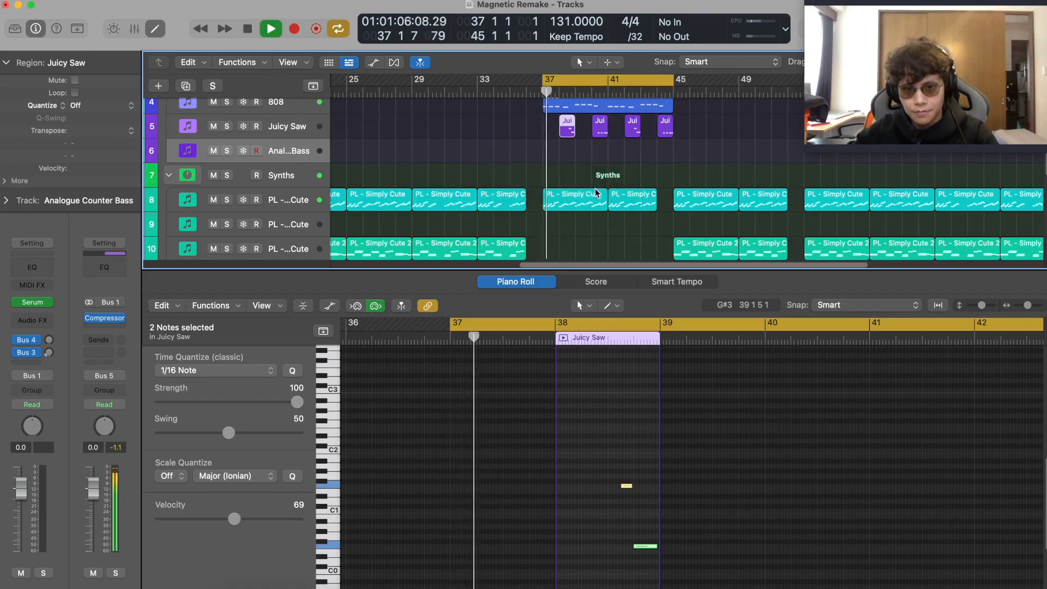
{"action": "scroll", "coordinate": [589, 162], "scroll_direction": "up", "scroll_amount": 3}
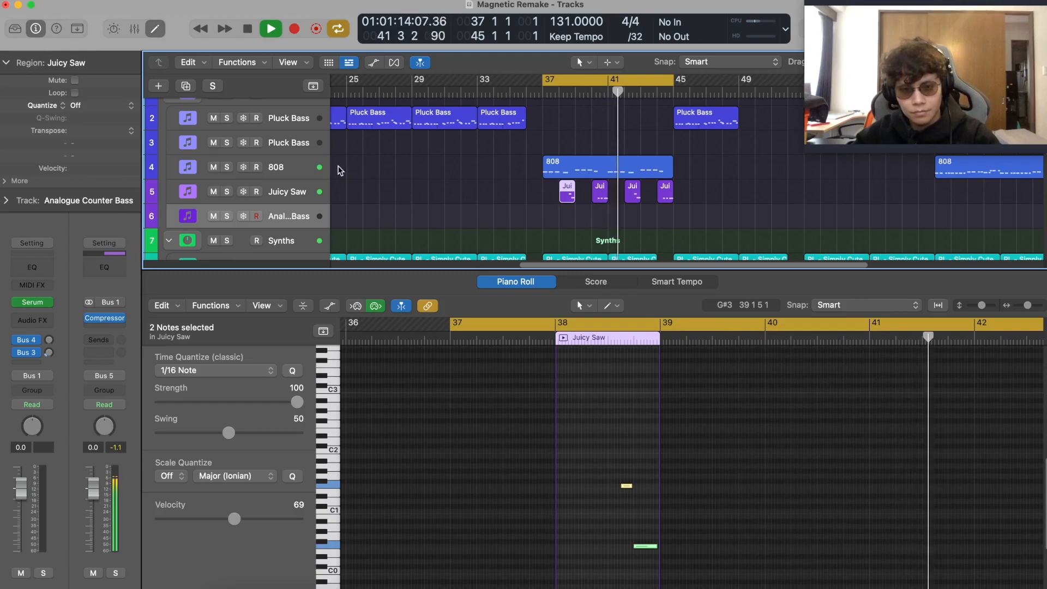
{"action": "scroll", "coordinate": [414, 180], "scroll_direction": "down", "scroll_amount": 3}
{"action": "scroll", "coordinate": [414, 180], "scroll_direction": "up", "scroll_amount": 2}
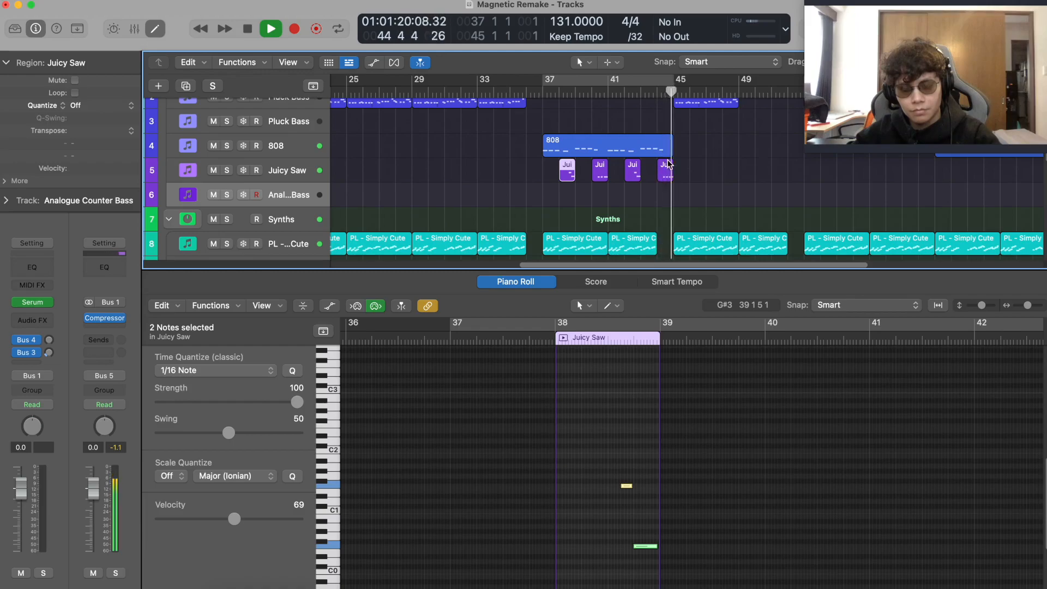
- Stop playback, move the playhead to bar 53 and view the bass tracks' arrangement from bar 1 onward
{"action": "scroll", "coordinate": [668, 163], "scroll_direction": "right", "scroll_amount": 10}
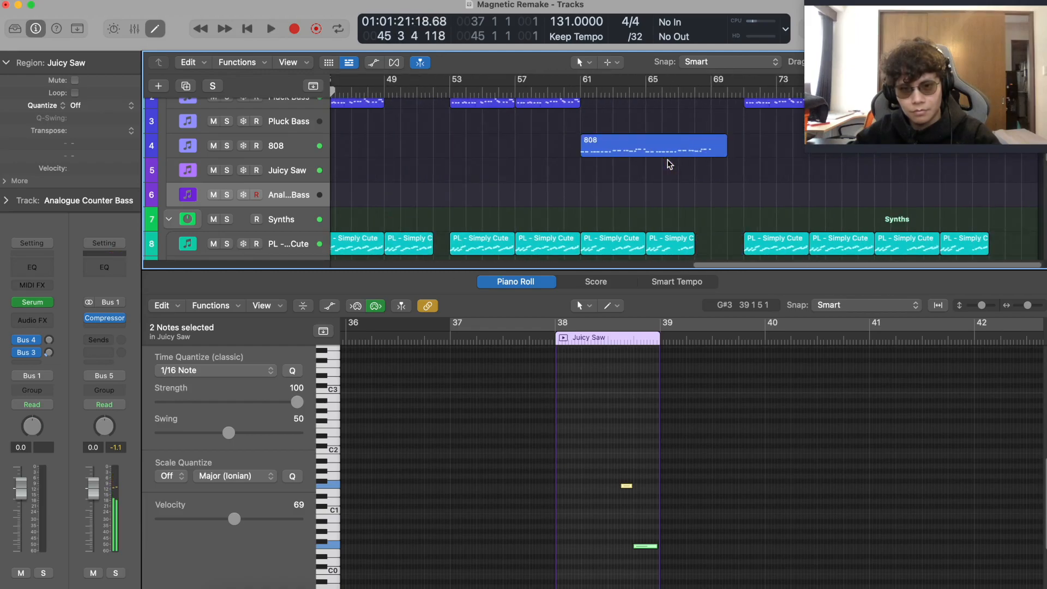
{"action": "left_click_drag", "start_coordinate": [583, 94], "coordinate": [456, 95]}
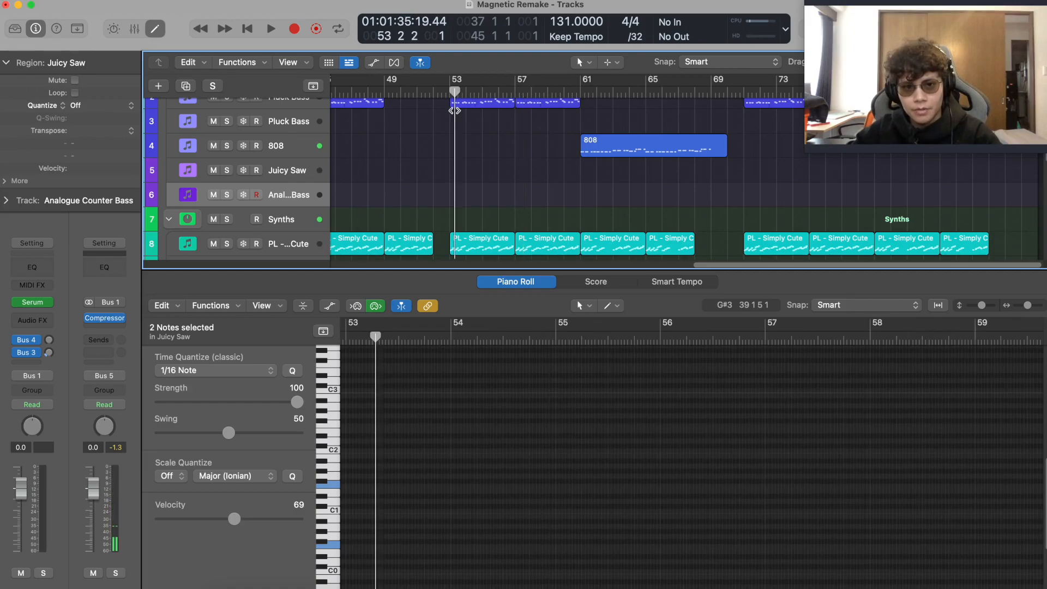
{"action": "scroll", "coordinate": [429, 116], "scroll_direction": "up", "scroll_amount": 2}
{"action": "scroll", "coordinate": [487, 126], "scroll_direction": "down", "scroll_amount": 5}
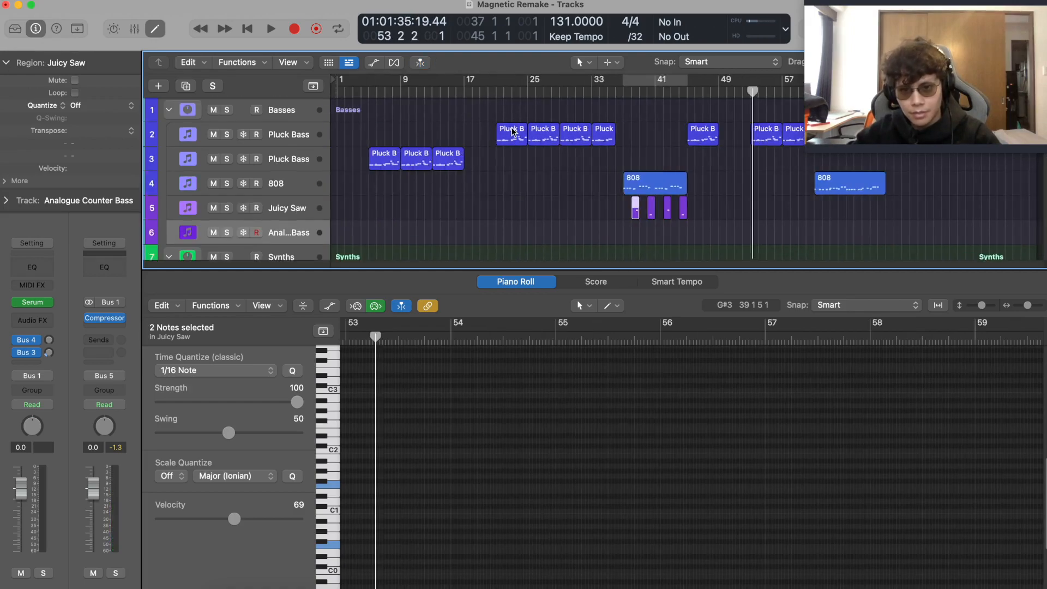
- Look over the bass tracks' later regions and move the playhead to bar 61, where the second 808 region starts
{"action": "scroll", "coordinate": [586, 121], "scroll_direction": "down", "scroll_amount": 5}
{"action": "scroll", "coordinate": [600, 141], "scroll_direction": "up", "scroll_amount": 5}
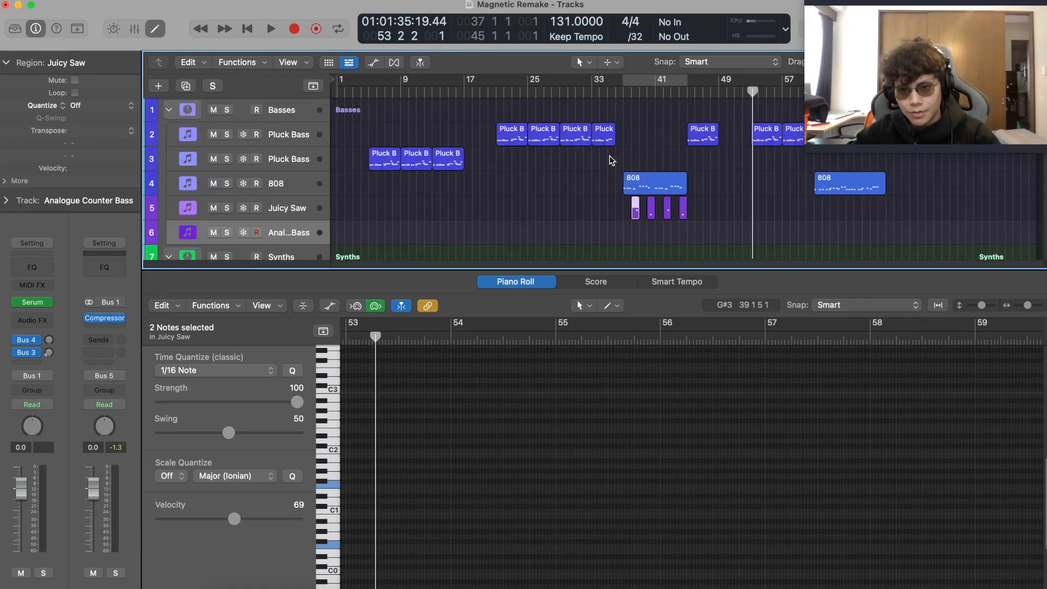
{"action": "scroll", "coordinate": [780, 191], "scroll_direction": "up", "scroll_amount": 5}
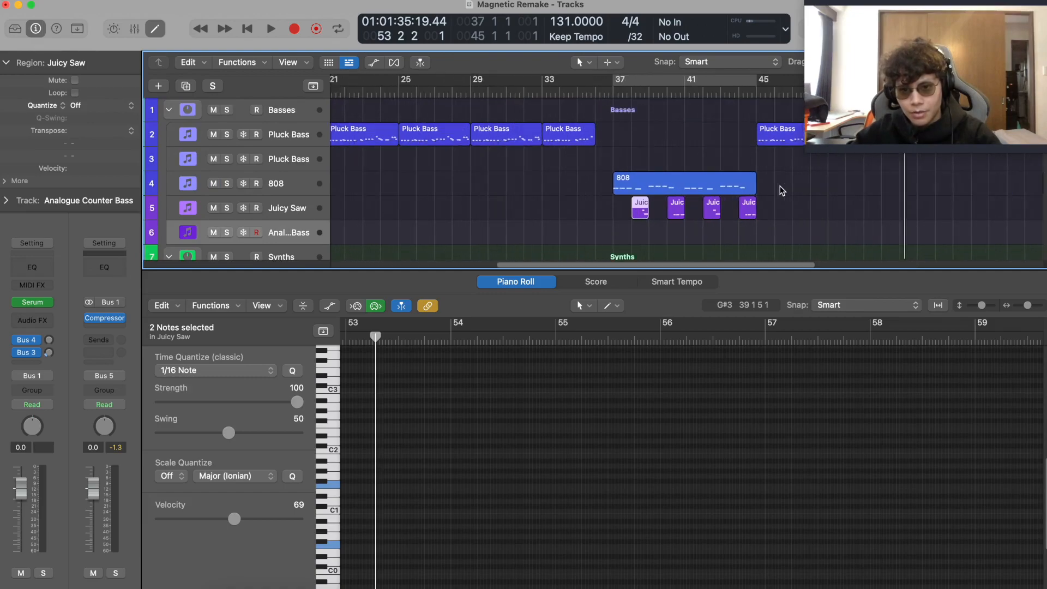
{"action": "key", "text": "super+Right"}
{"action": "key", "text": "super+Right"}
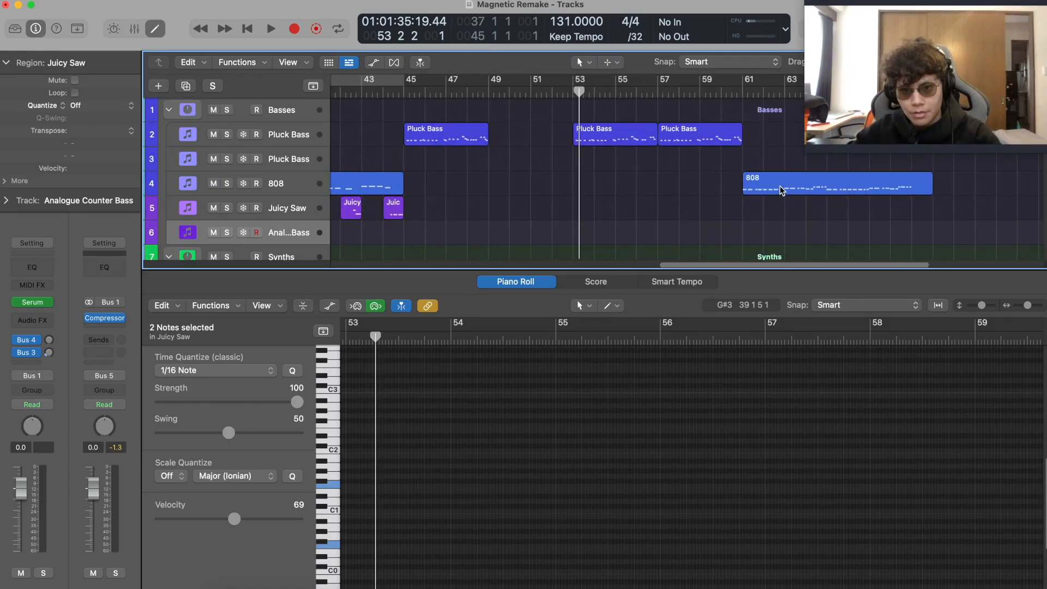
{"action": "scroll", "coordinate": [781, 190], "scroll_direction": "right", "scroll_amount": 5}
{"action": "left_click", "coordinate": [442, 93]}
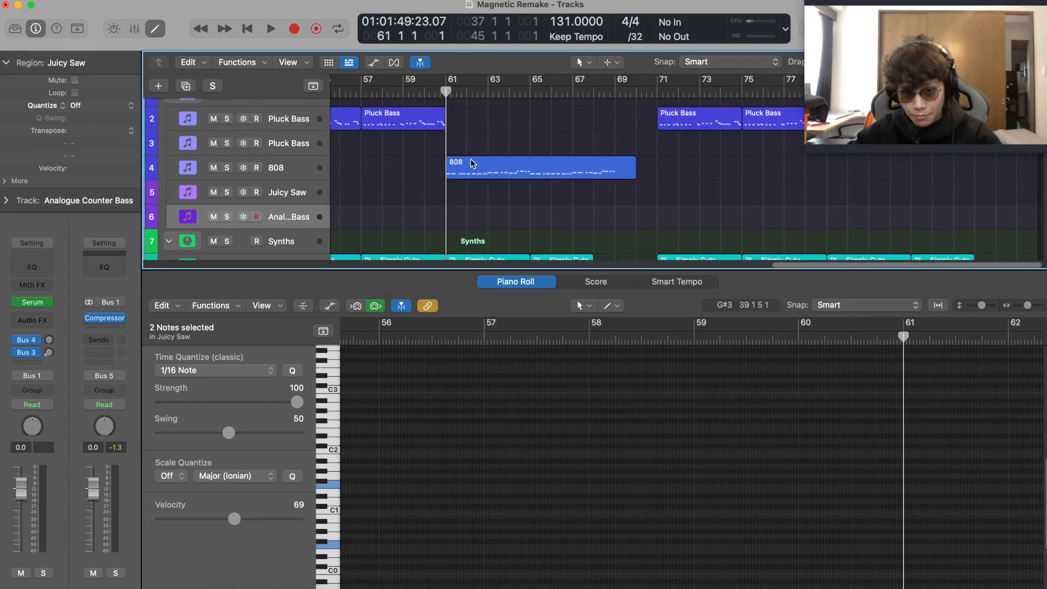
- Close the editor to show the full arrangement and play all tracks from bar 61 to bar 71
{"action": "scroll", "coordinate": [480, 163], "scroll_direction": "down", "scroll_amount": 3}
{"action": "scroll", "coordinate": [498, 159], "scroll_direction": "down", "scroll_amount": 3}
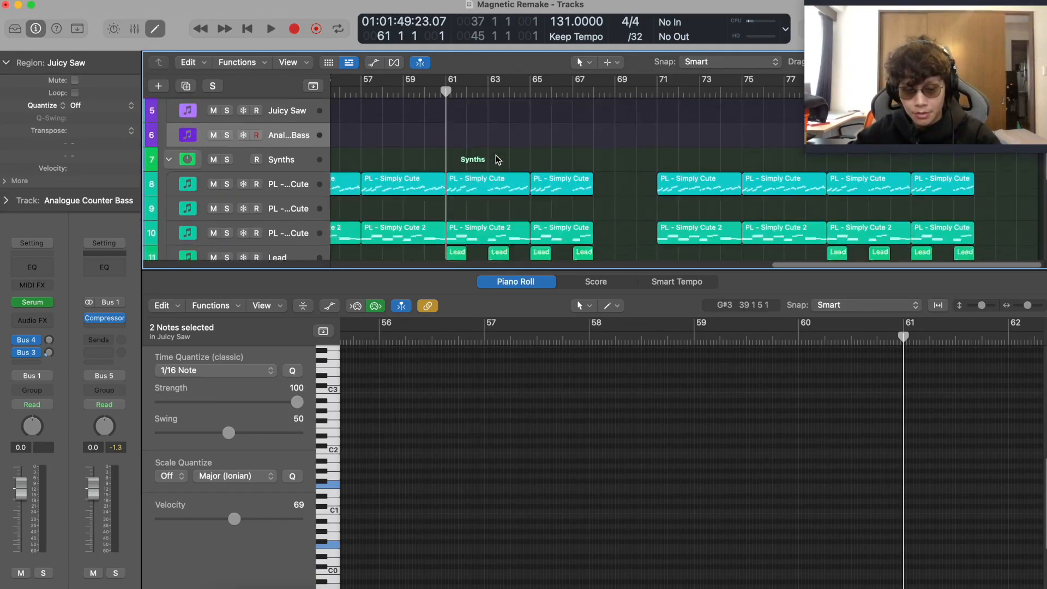
{"action": "scroll", "coordinate": [497, 160], "scroll_direction": "up", "scroll_amount": 6}
{"action": "left_click", "coordinate": [156, 29]}
{"action": "key", "text": "space"}
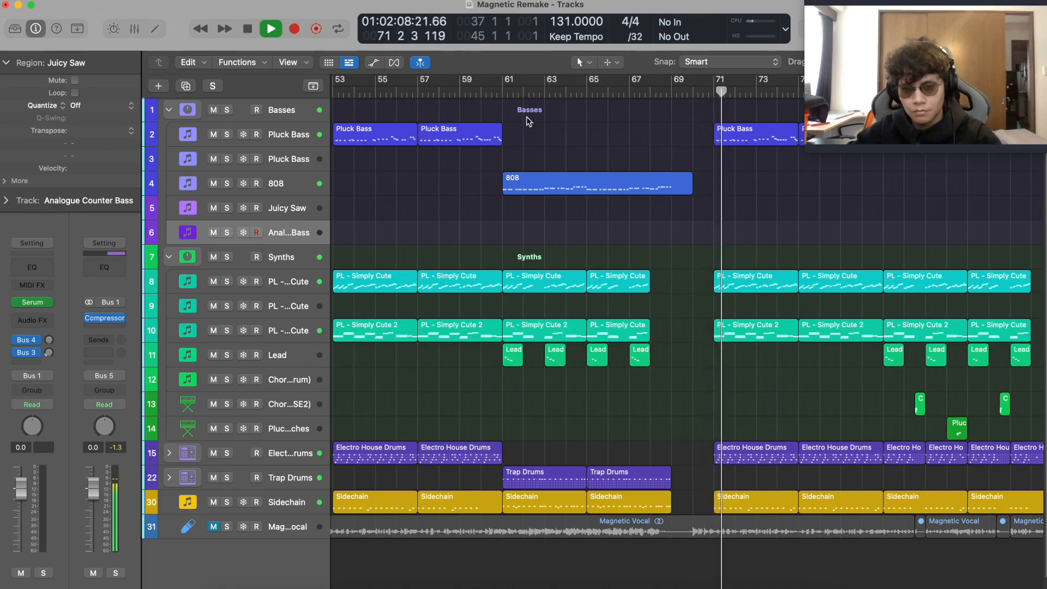
{"action": "key", "text": "space"}
- Set the cycle range to bars 61 to 71 and open the 808 region at bar 61 in the Piano Roll
{"action": "left_click_drag", "start_coordinate": [503, 83], "coordinate": [714, 81]}
{"action": "left_click", "coordinate": [286, 181]}
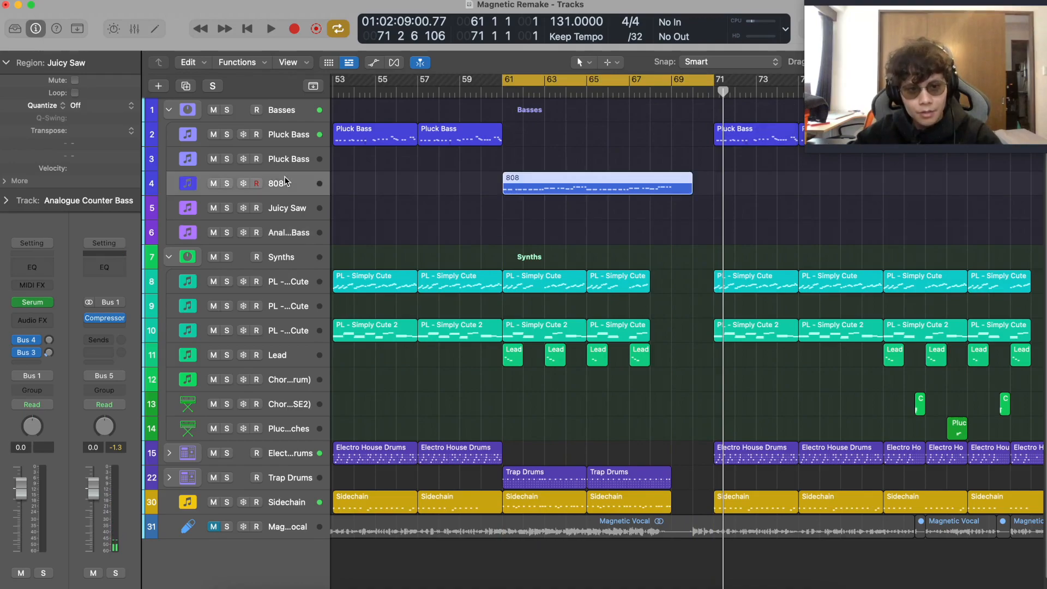
{"action": "double_click", "coordinate": [569, 187]}
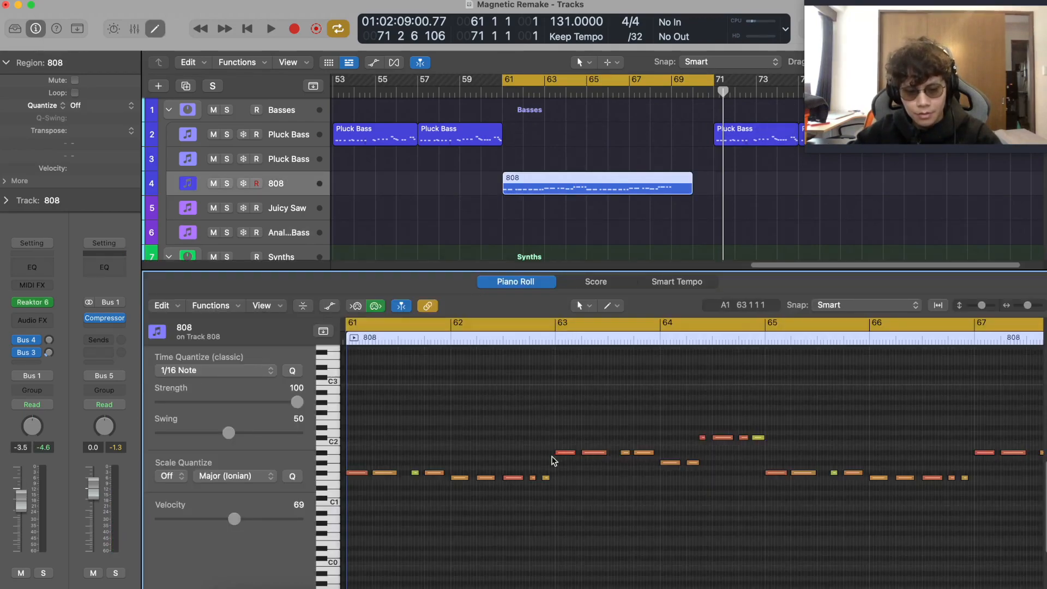
- Solo the 808 and Sidechain tracks and play the cycled section from bar 61 with the 808 notes in view
{"action": "key", "text": "super+Left"}
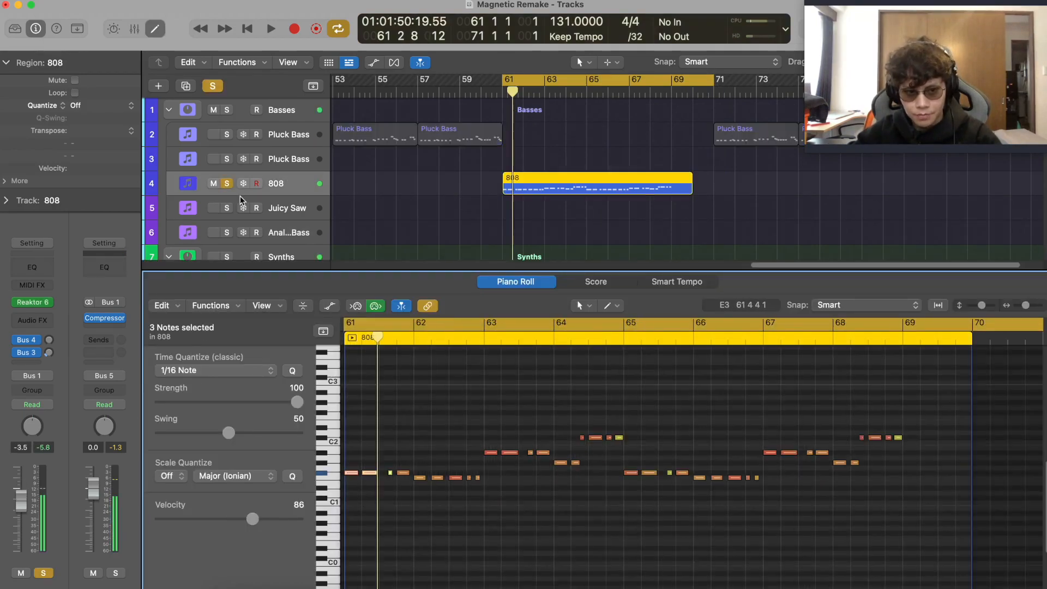
{"action": "scroll", "coordinate": [240, 203], "scroll_direction": "down", "scroll_amount": 6}
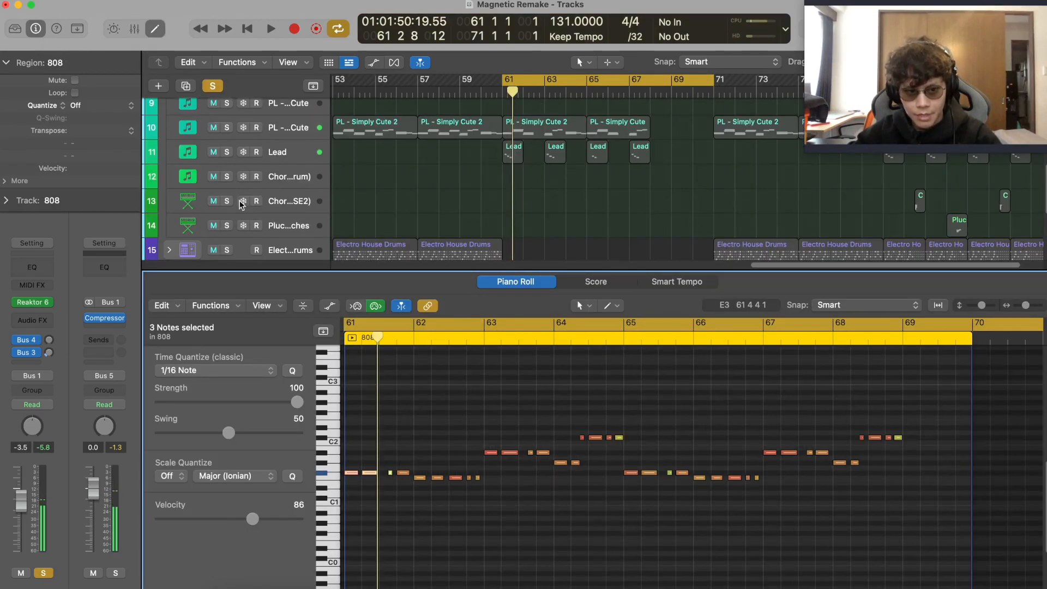
{"action": "scroll", "coordinate": [221, 214], "scroll_direction": "down", "scroll_amount": 4}
{"action": "left_click", "coordinate": [226, 161]}
{"action": "key", "text": "space"}
{"action": "scroll", "coordinate": [479, 400], "scroll_direction": "up", "scroll_amount": 10}
{"action": "scroll", "coordinate": [397, 409], "scroll_direction": "down", "scroll_amount": 10}
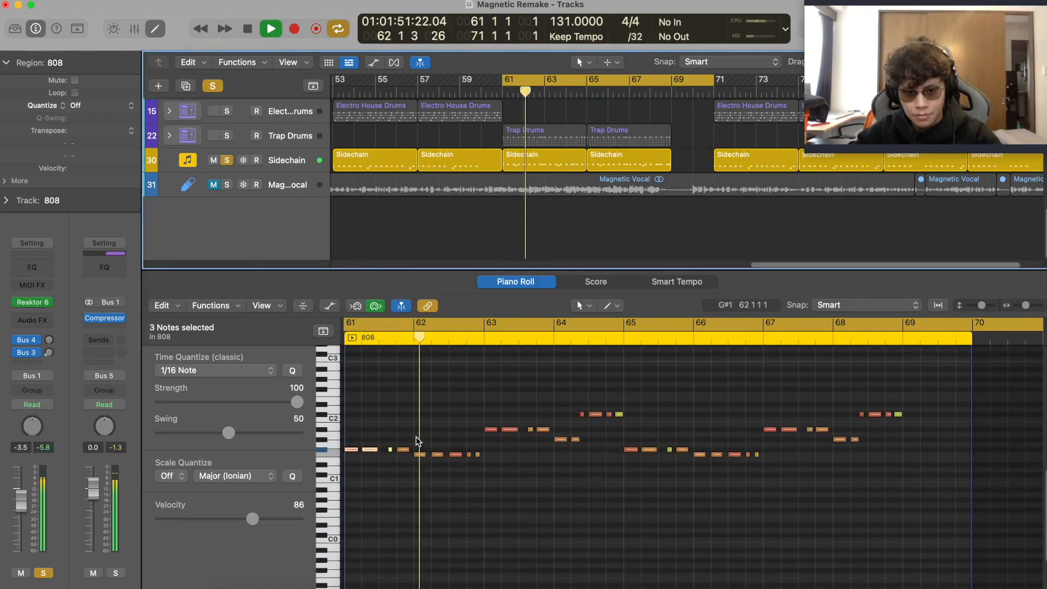
{"action": "scroll", "coordinate": [327, 148], "scroll_direction": "up", "scroll_amount": 10}
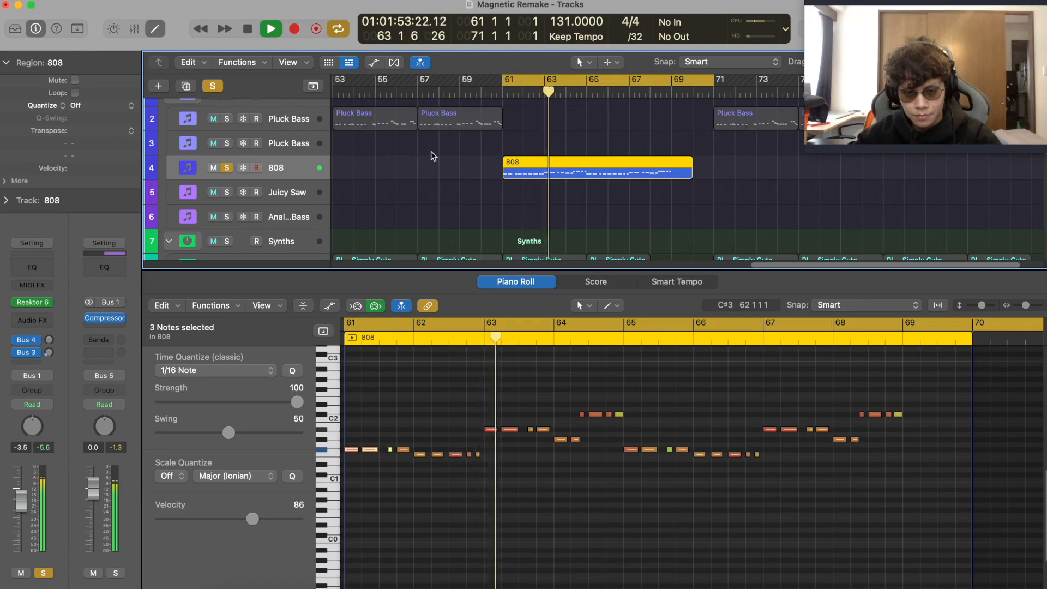
- Enlarge the view of the 808 region in the arrangement while it plays, and stop playback at bar 69
{"action": "key", "text": "super+Right"}
{"action": "key", "text": "super+Right"}
{"action": "key", "text": "super+Right"}
{"action": "key", "text": "super+Right"}
{"action": "key", "text": "super+Right"}
{"action": "key", "text": "super+Down"}
{"action": "key", "text": "super+Down"}
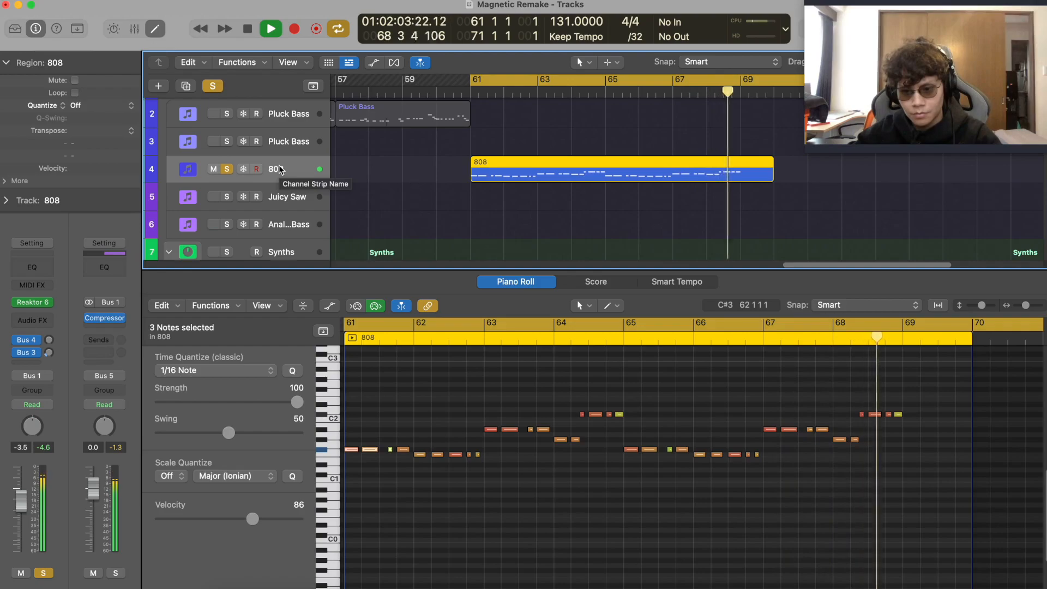
{"action": "key", "text": "space"}
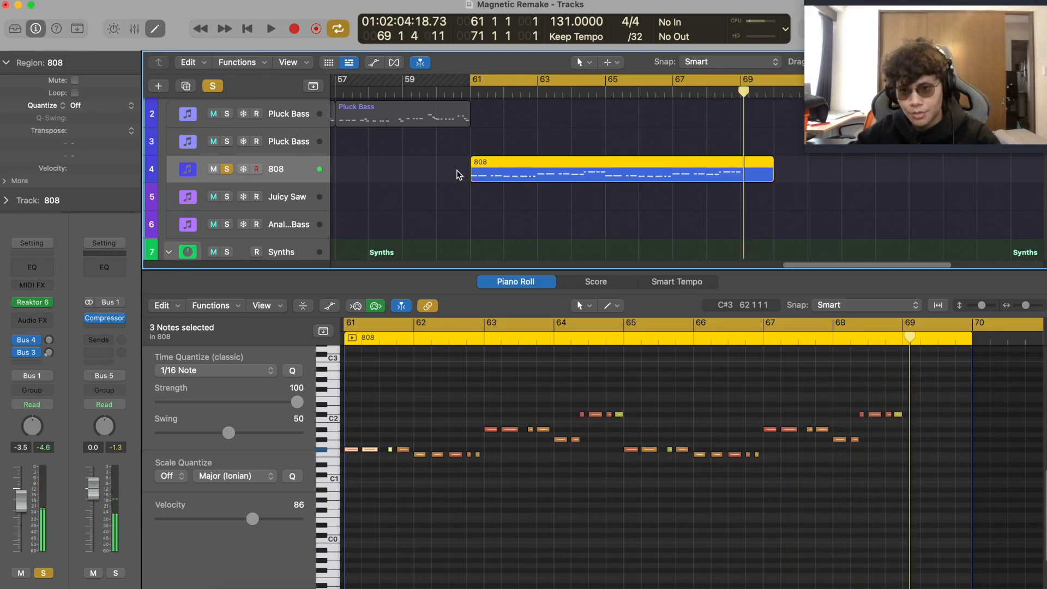
- Turn off the solos and show the pattern of the two Trap Drums regions between bars 61 and 69
{"action": "key", "text": "super+Left"}
{"action": "key", "text": "super+Left"}
{"action": "key", "text": "super+Left"}
{"action": "key", "text": "c"}
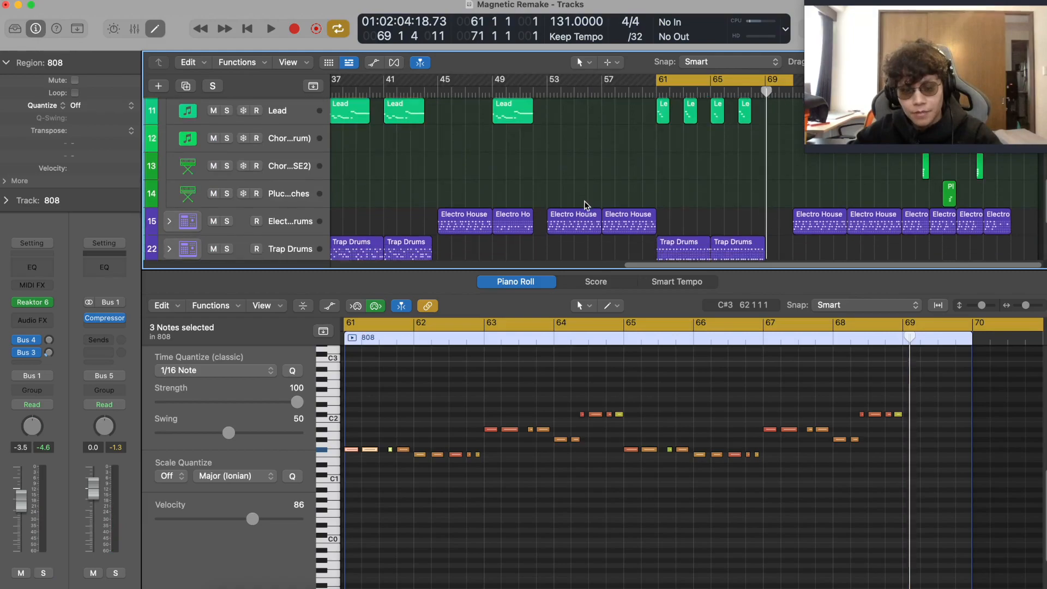
{"action": "scroll", "coordinate": [646, 231], "scroll_direction": "down", "scroll_amount": 3}
{"action": "left_click_drag", "start_coordinate": [628, 174], "coordinate": [741, 190]}
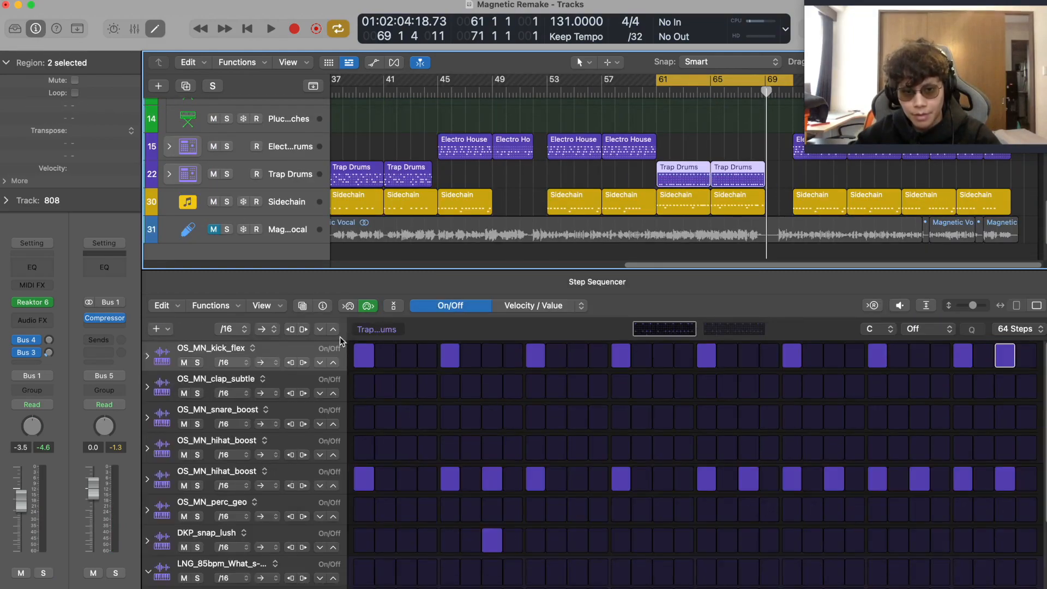
- Solo the Trap Drums track and play its pattern
{"action": "left_click", "coordinate": [273, 175]}
{"action": "key", "text": "s"}
{"action": "key", "text": "space"}
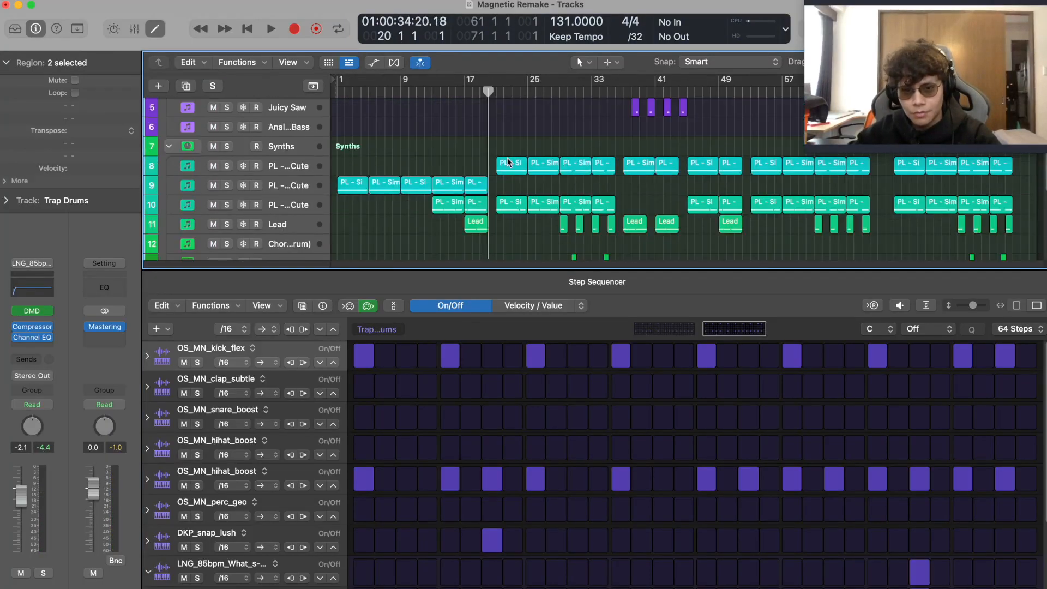
- Play the full remake with the view enlarged and following the playhead, and stop playback at bar 89
{"action": "scroll", "coordinate": [513, 169], "scroll_direction": "up", "scroll_amount": 3}
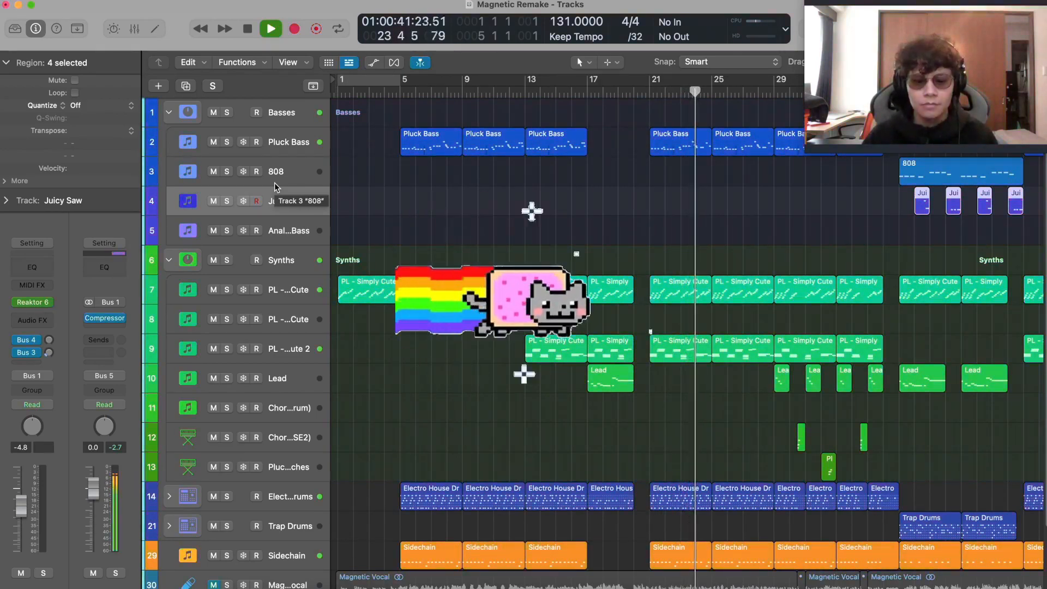
{"action": "scroll", "coordinate": [631, 294], "scroll_direction": "up", "scroll_amount": 5}
{"action": "scroll", "coordinate": [632, 294], "scroll_direction": "up", "scroll_amount": 5}
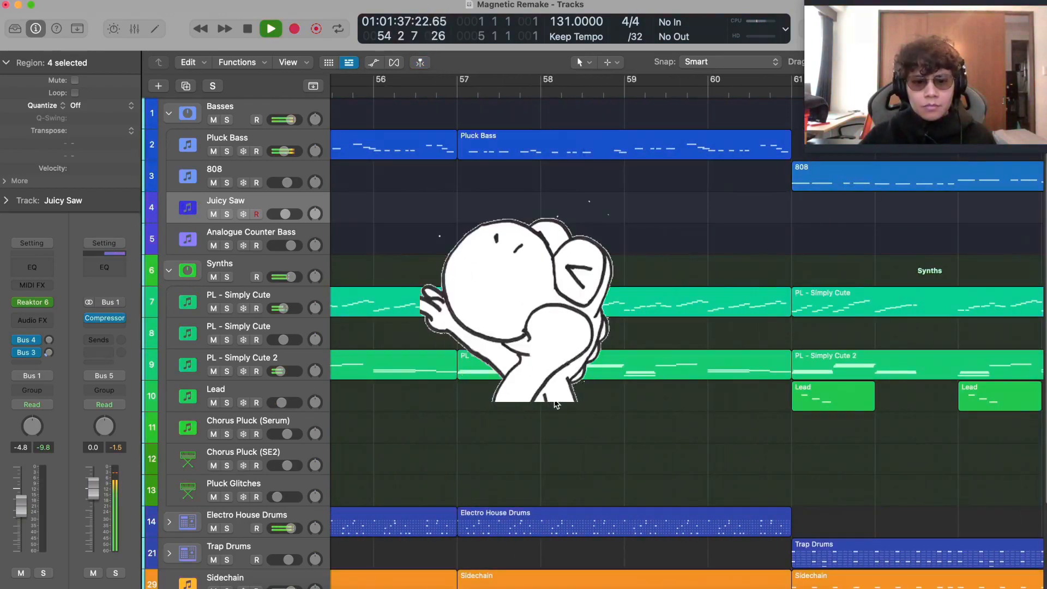
{"action": "left_click", "coordinate": [423, 63]}
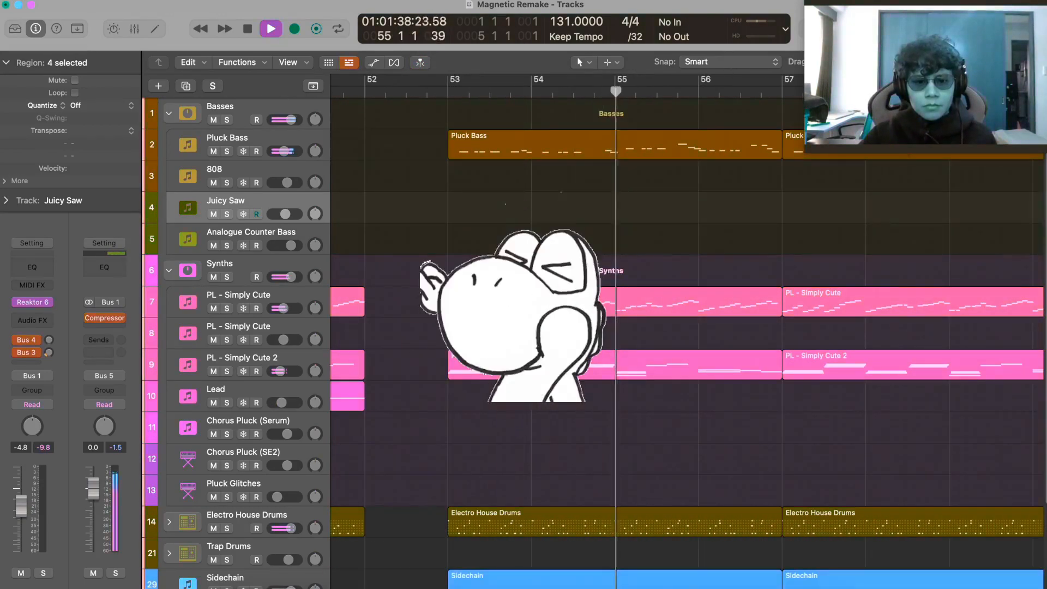
{"action": "left_click", "coordinate": [423, 63]}
{"action": "key", "text": "super+Right"}
{"action": "key", "text": "super+Right"}
{"action": "key", "text": "super+Right"}
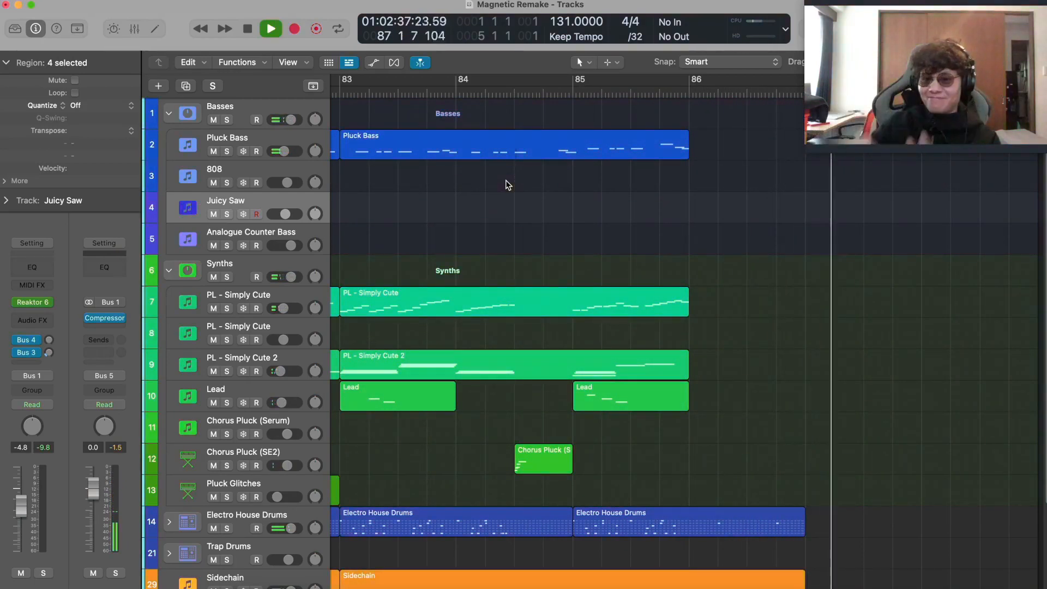
{"action": "key", "text": "space"}
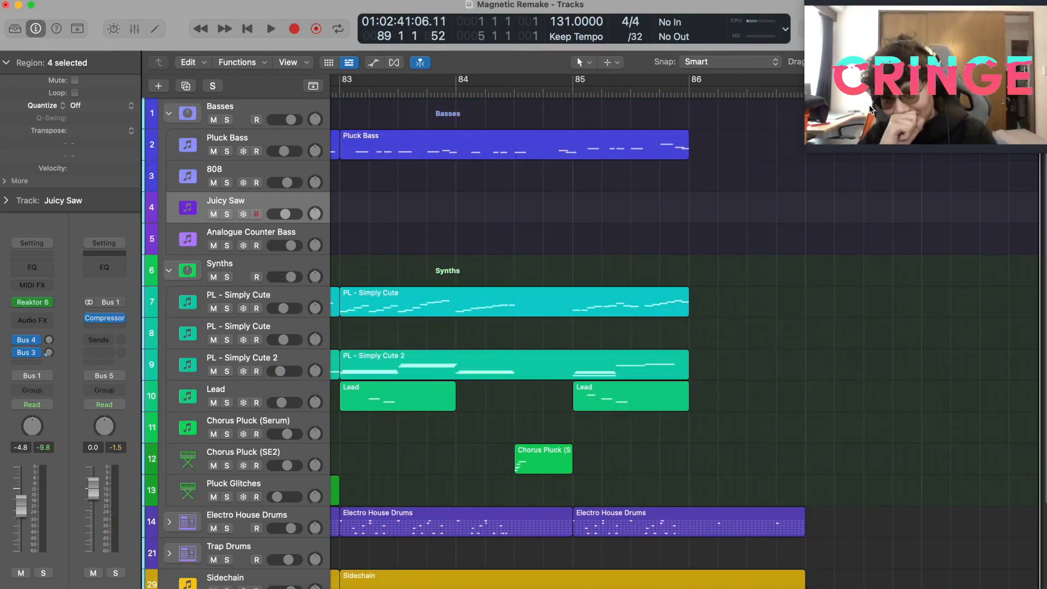